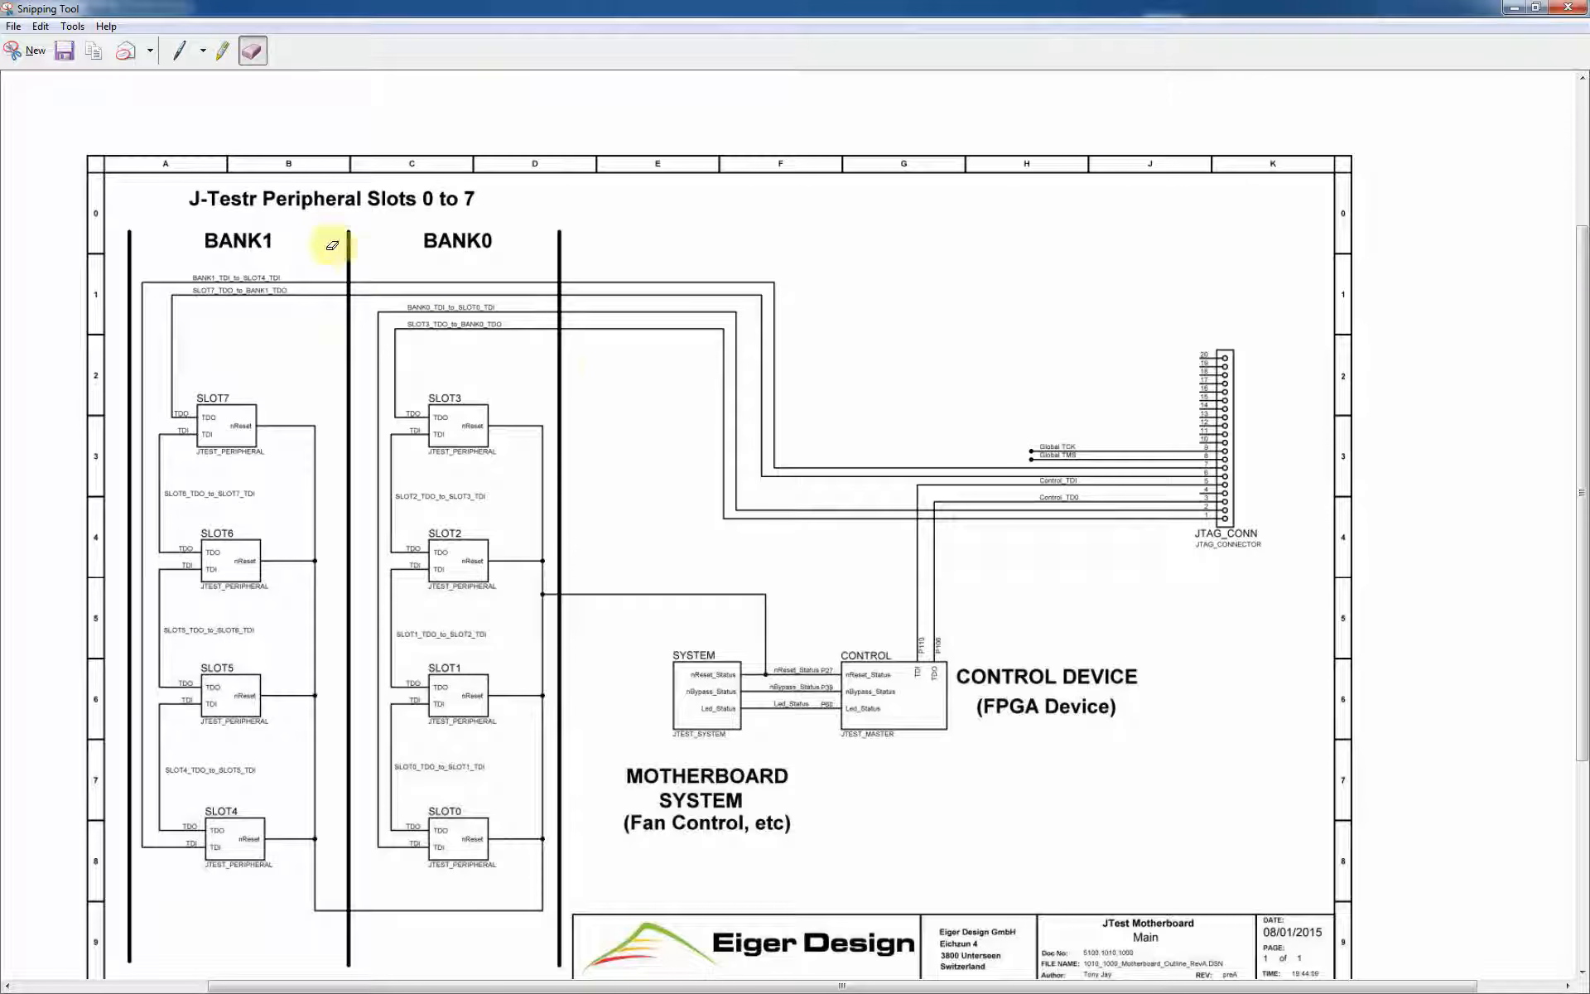
Step: With the red pen, circle BANK1 on the schematic and mark SLOT4, its neighbouring area, and the TDO/TDI links of SLOT7, SLOT6 and SLOT5
left_click(178, 55)
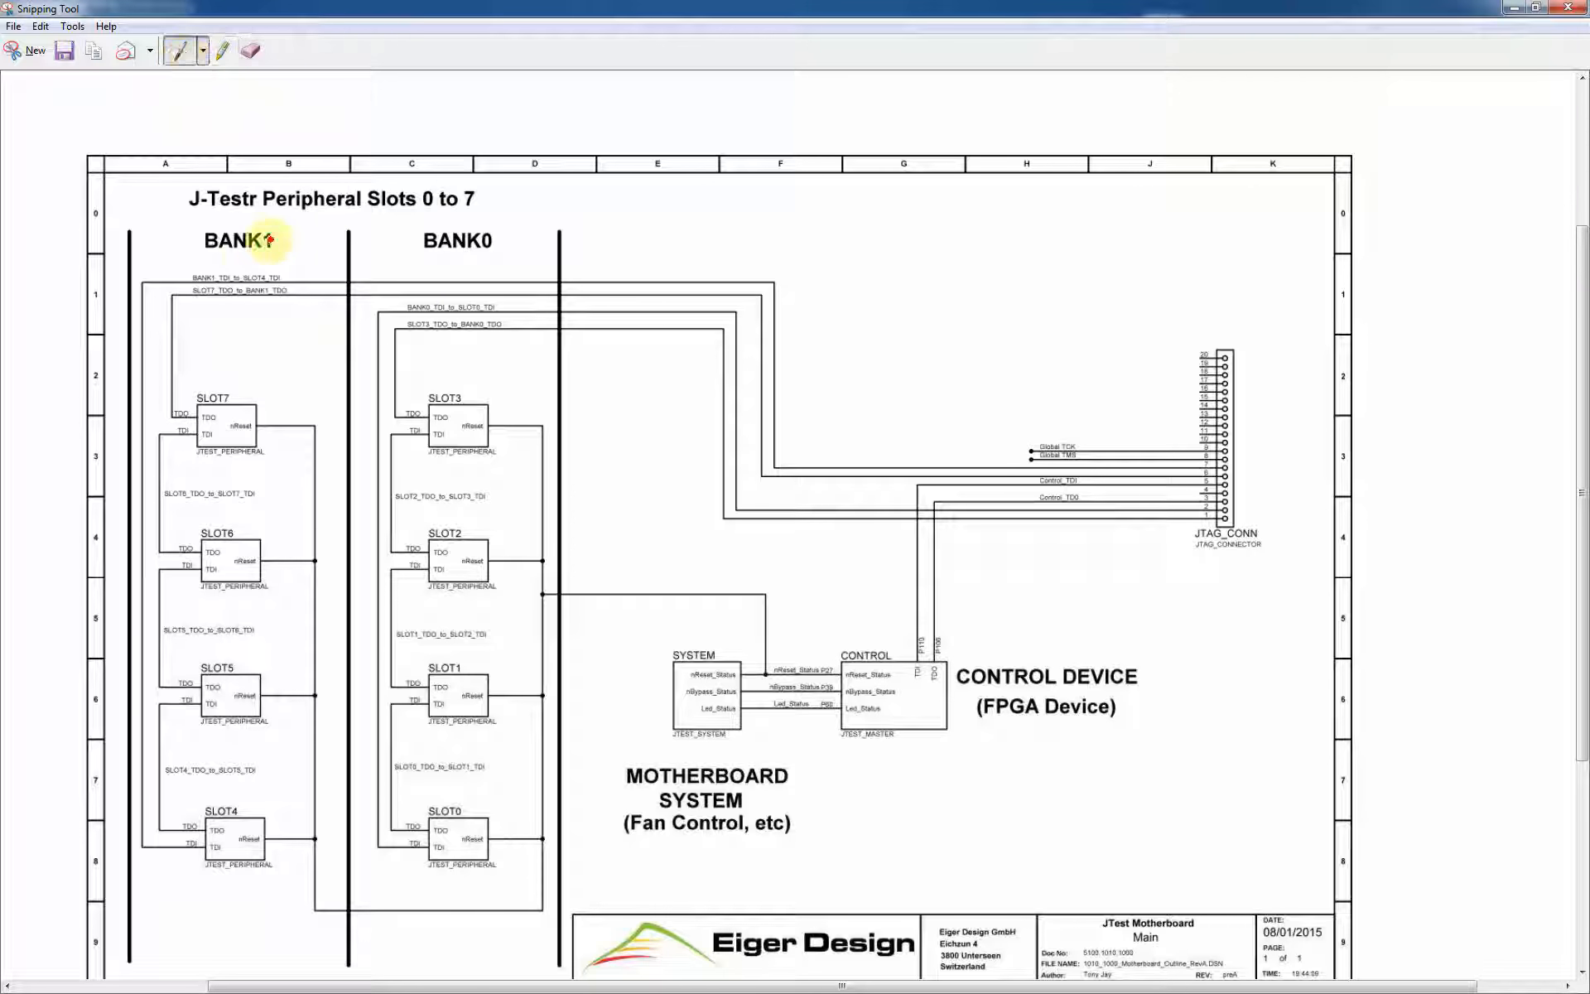
mouse_move(275, 226)
left_mouse_down()
mouse_move(190, 233)
mouse_move(292, 245)
mouse_move(273, 227)
left_mouse_up()
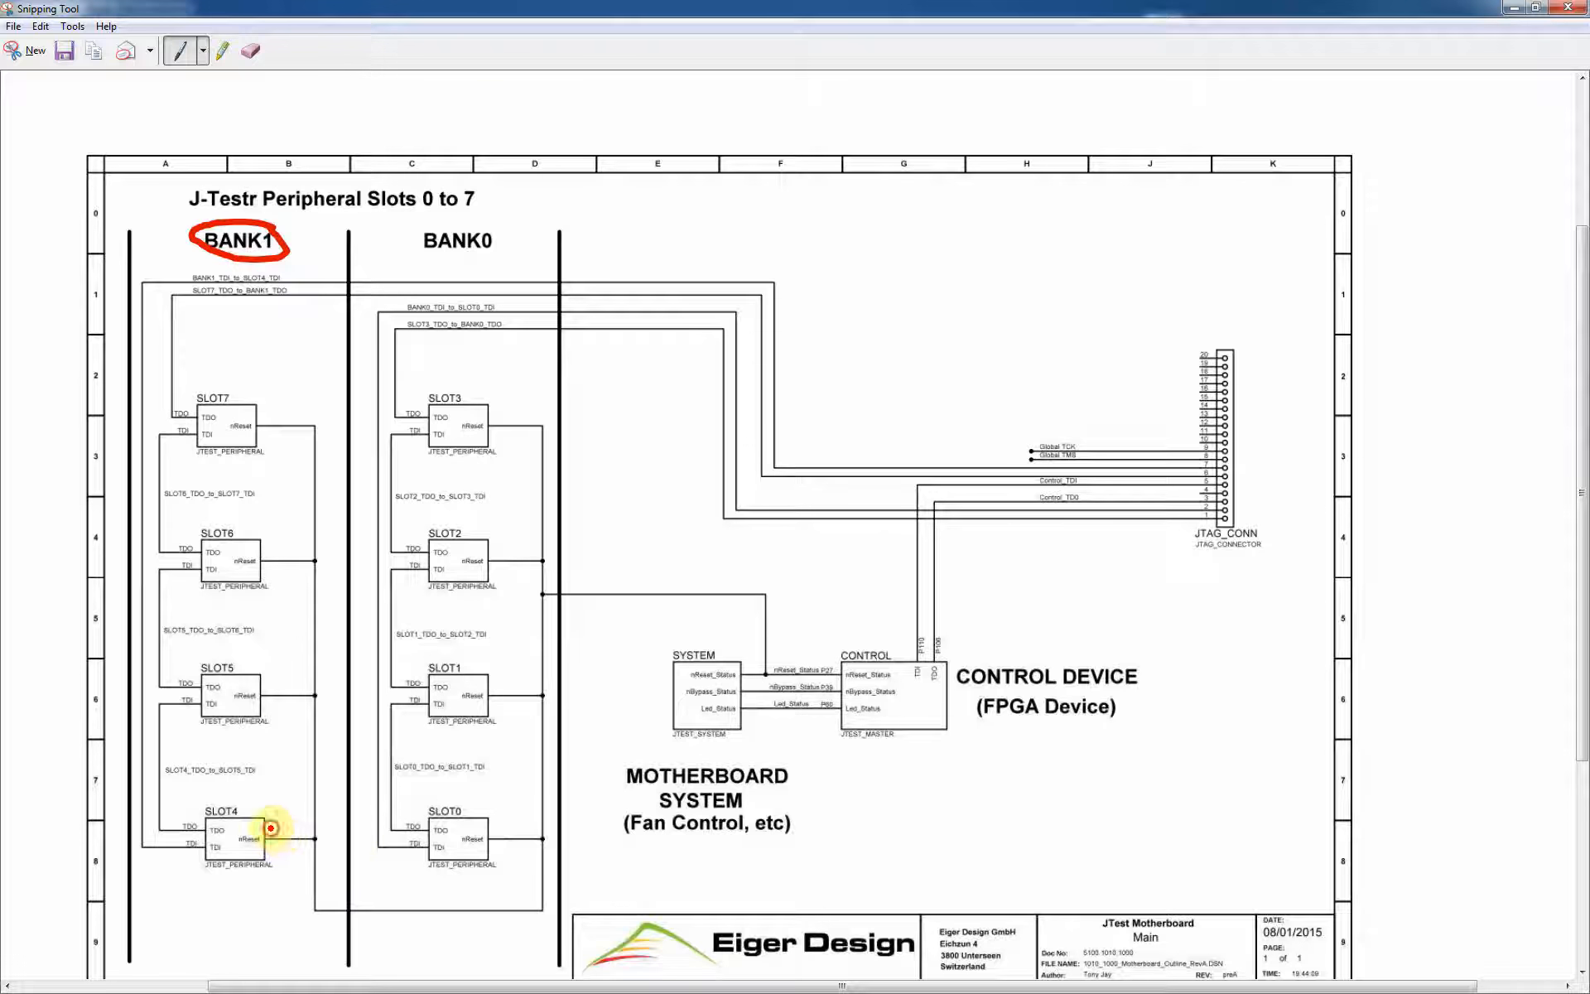
mouse_move(271, 827)
left_mouse_down()
mouse_move(355, 838)
mouse_move(339, 863)
mouse_move(282, 862)
mouse_move(271, 828)
left_mouse_up()
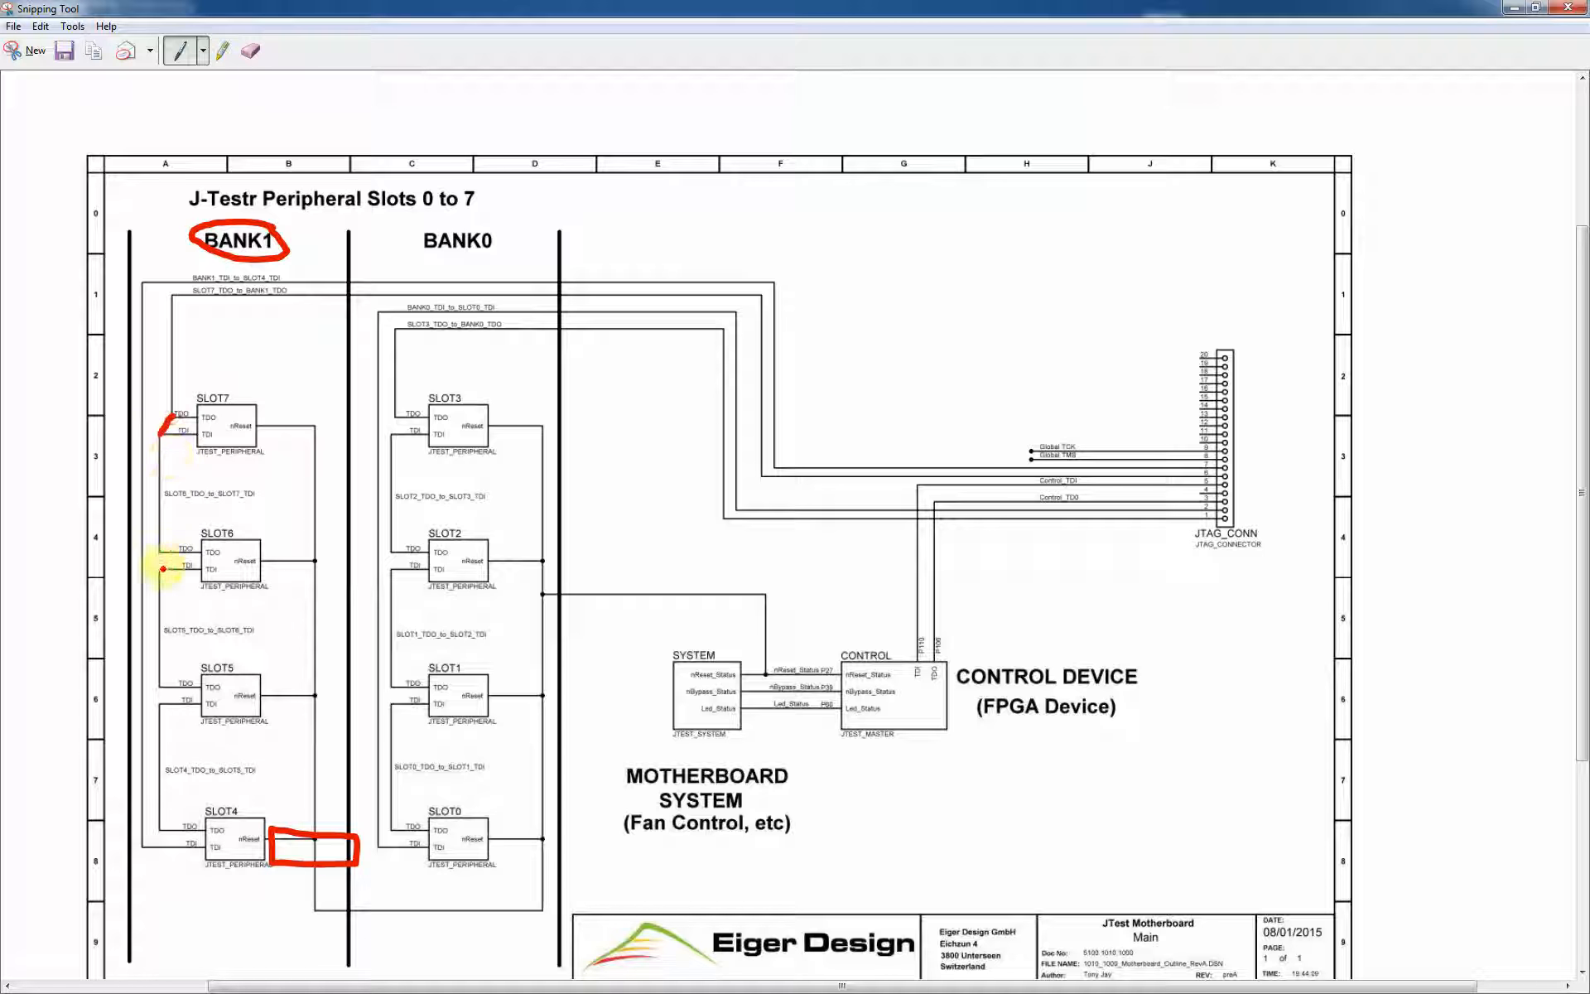
left_click_drag(160, 569, 161, 560)
left_click_drag(163, 703, 160, 684)
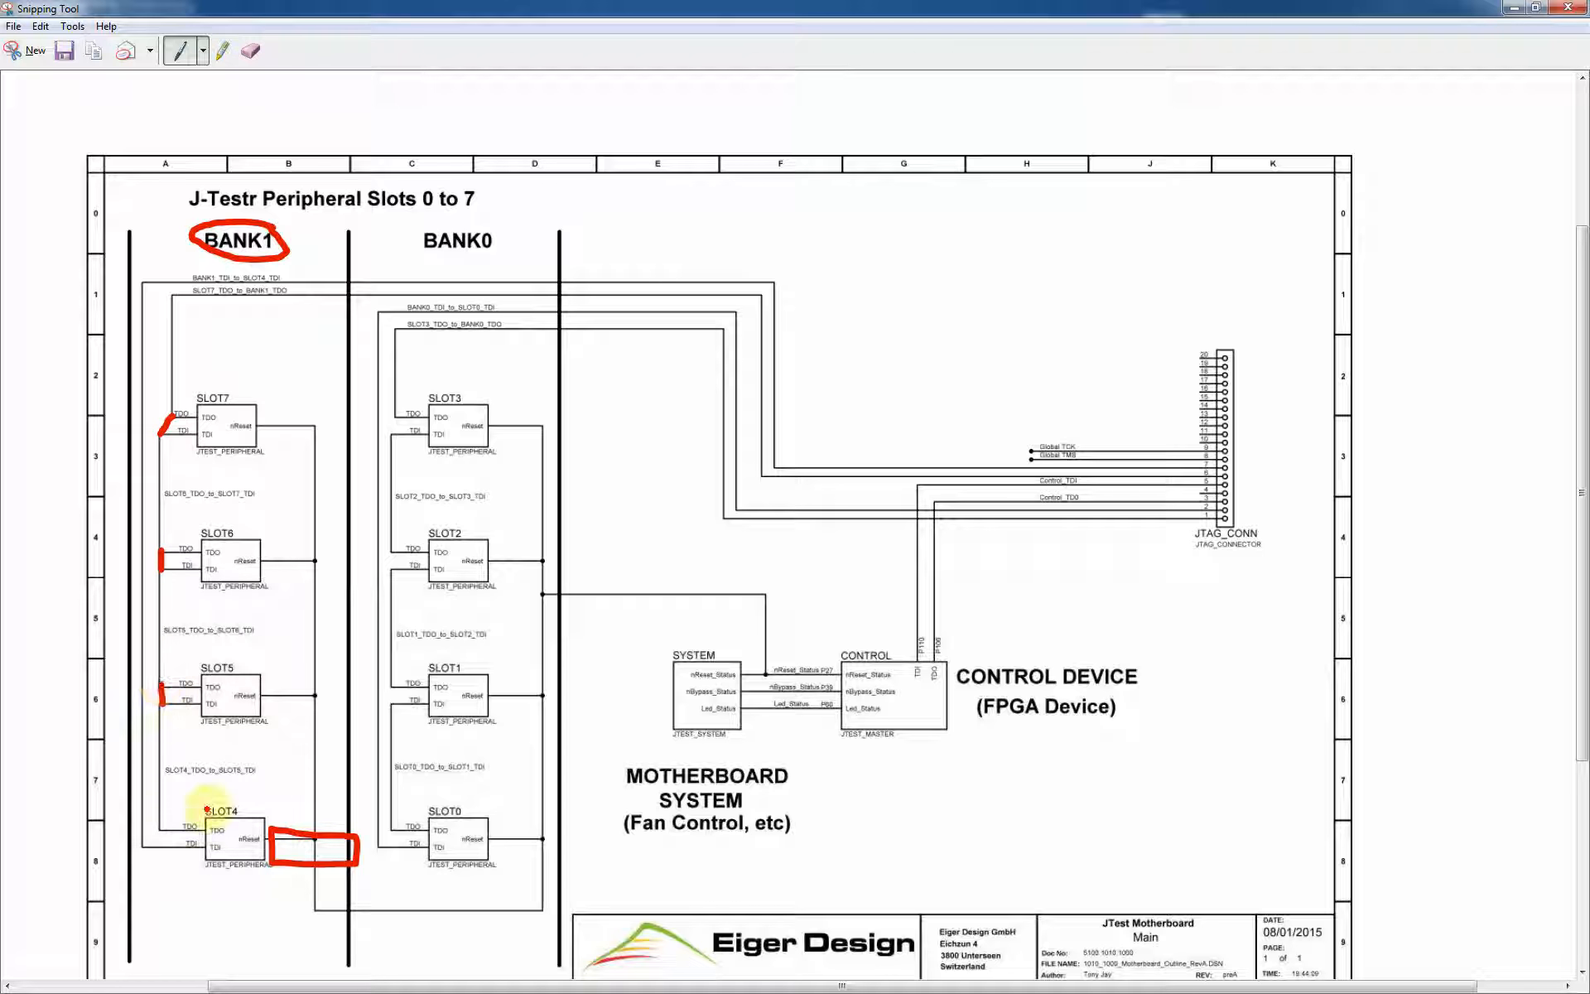
mouse_move(205, 828)
left_mouse_down()
mouse_move(270, 831)
mouse_move(222, 846)
mouse_move(269, 848)
left_mouse_up()
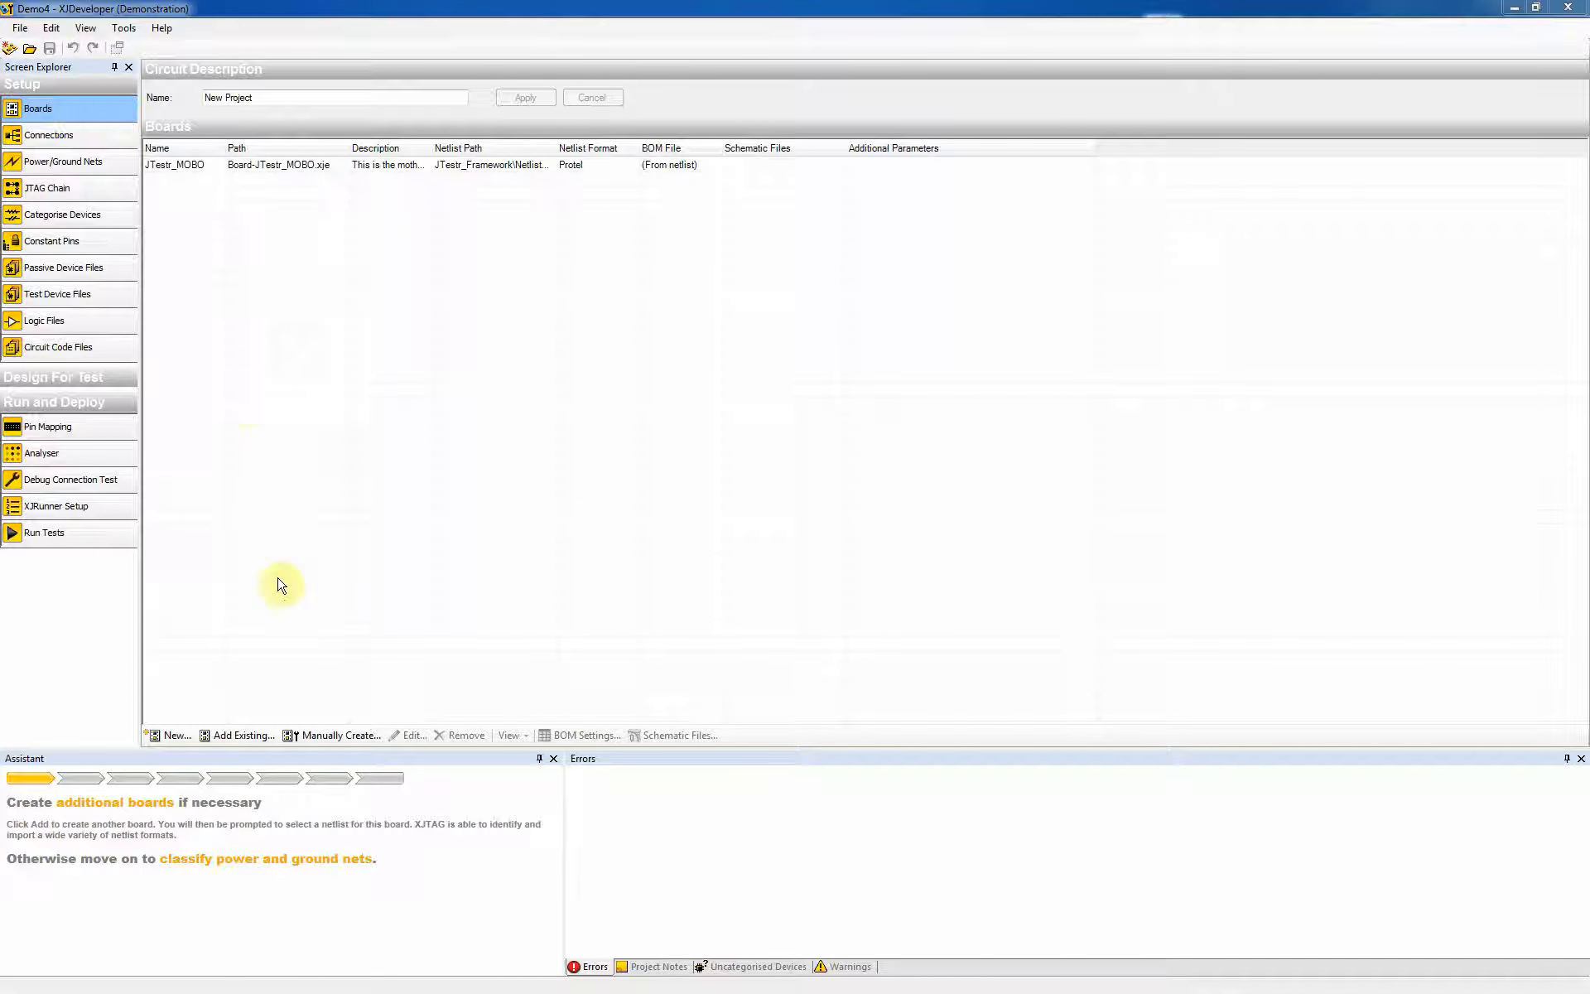
Step: In XJDeveloper, start a new board named "JTAG IO Card" with the description "THis is the IO Card"
left_click(177, 736)
left_click(497, 189)
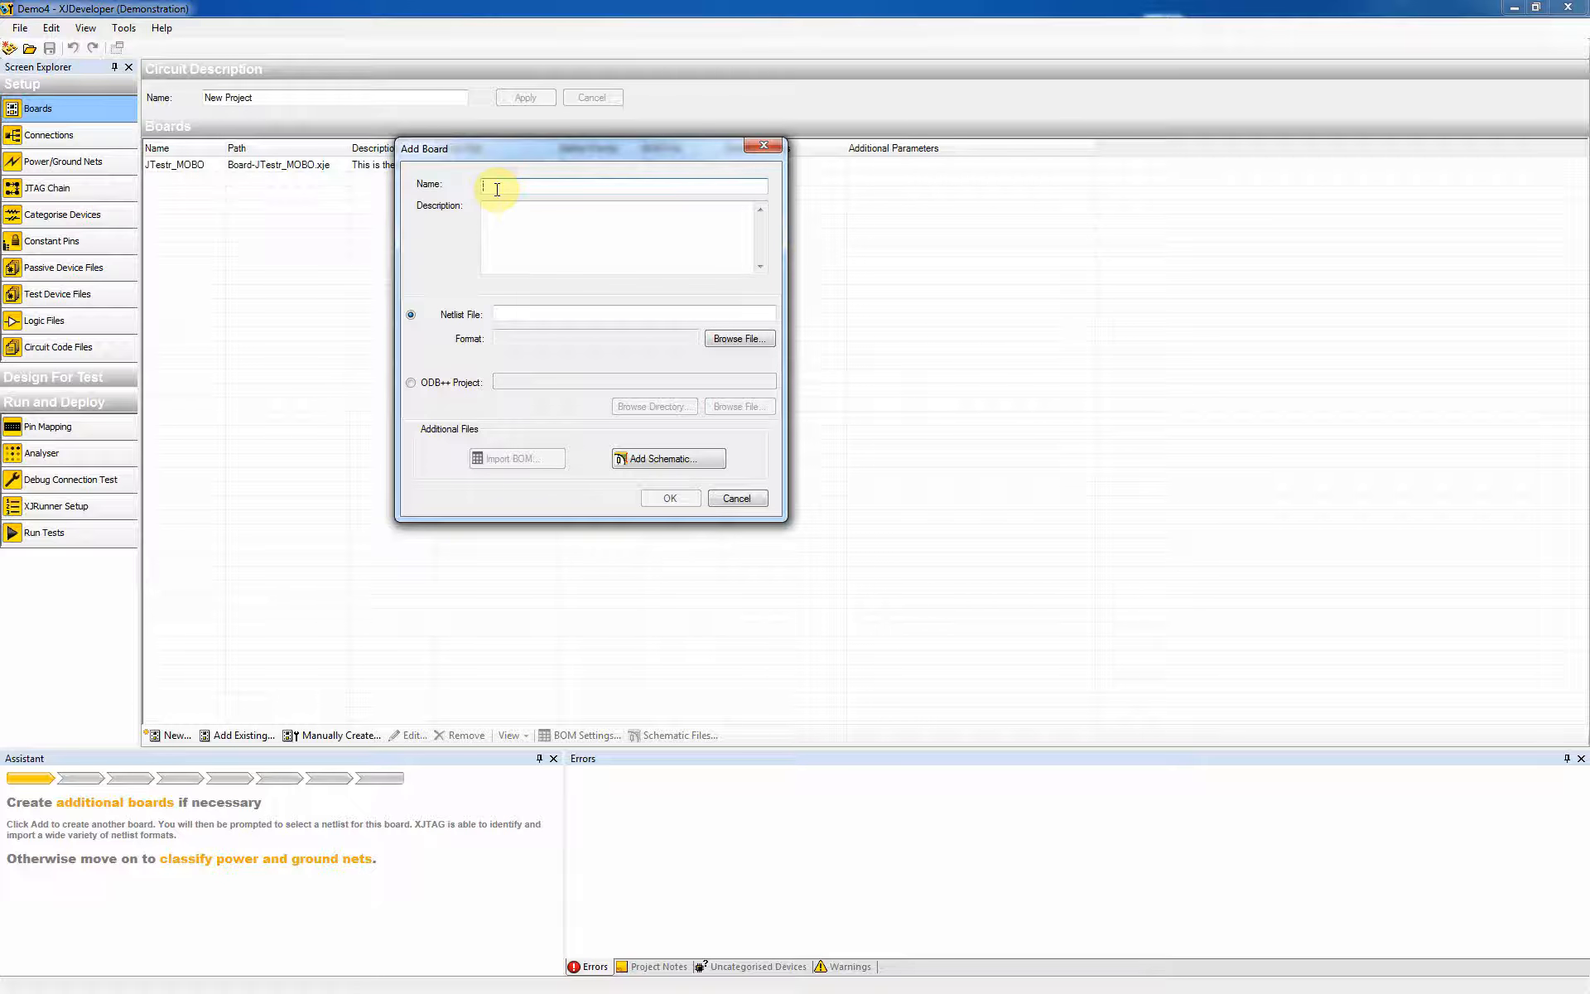
type("JTAG IO Card")
left_click(545, 218)
type("THis is the IO Card")
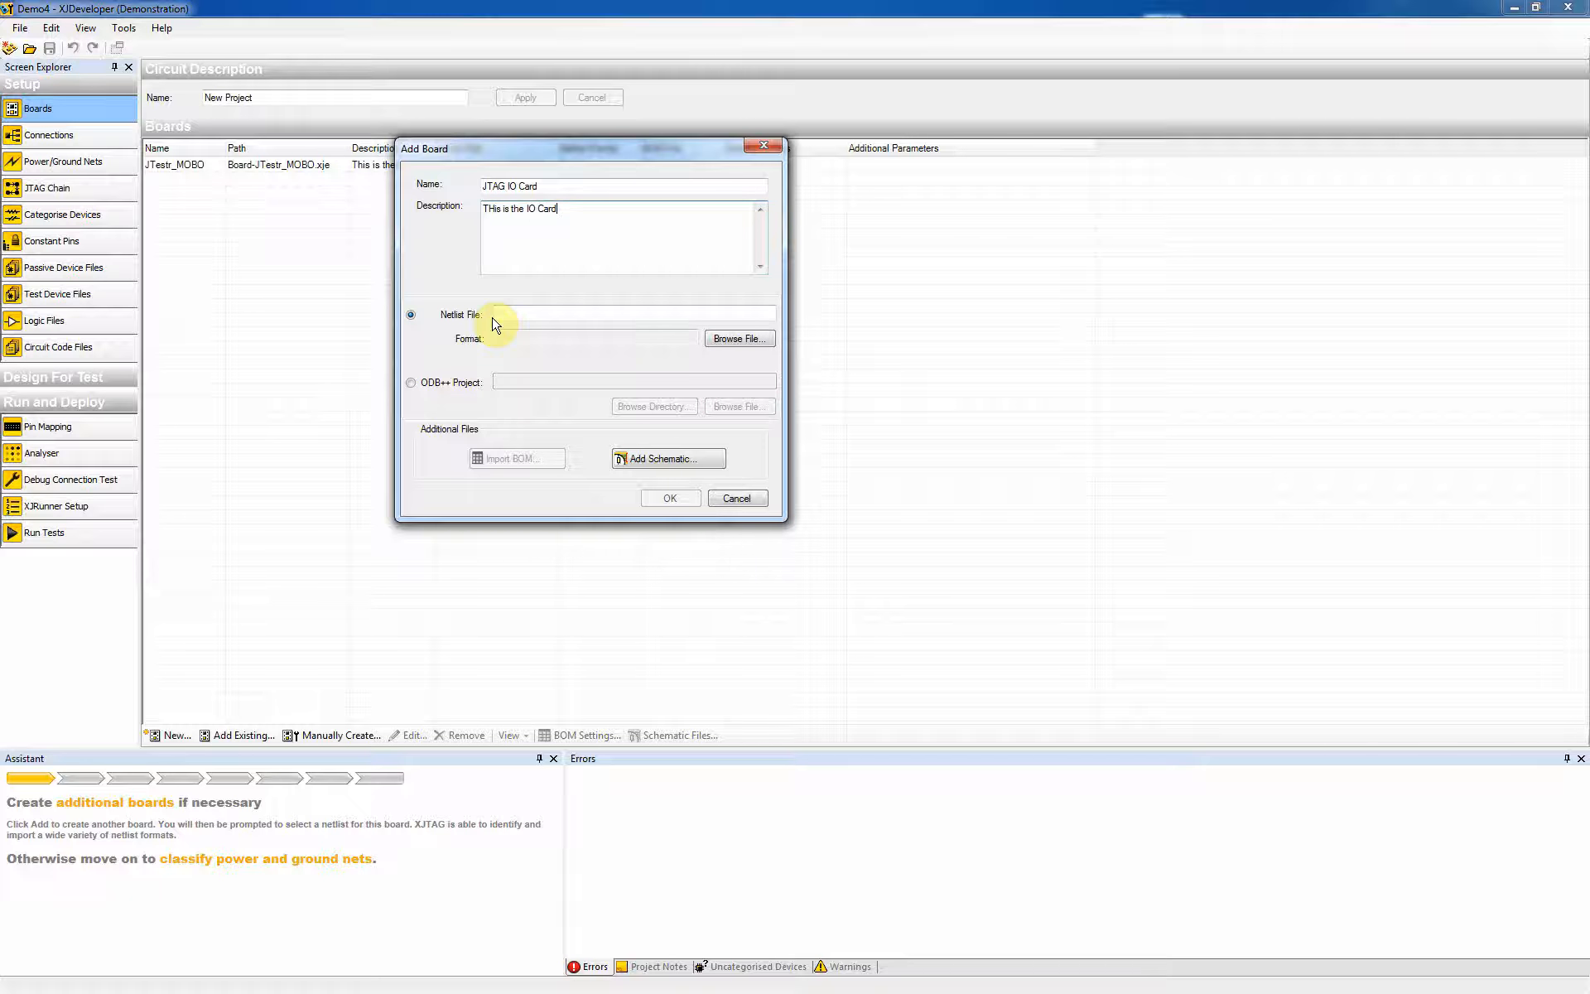
Step: Assign the netlist 1002_JTAG_IO_Card_Netlist_V1.00.net from JTestr_Framework\Netlists to the new board and add it to the project
left_click(739, 339)
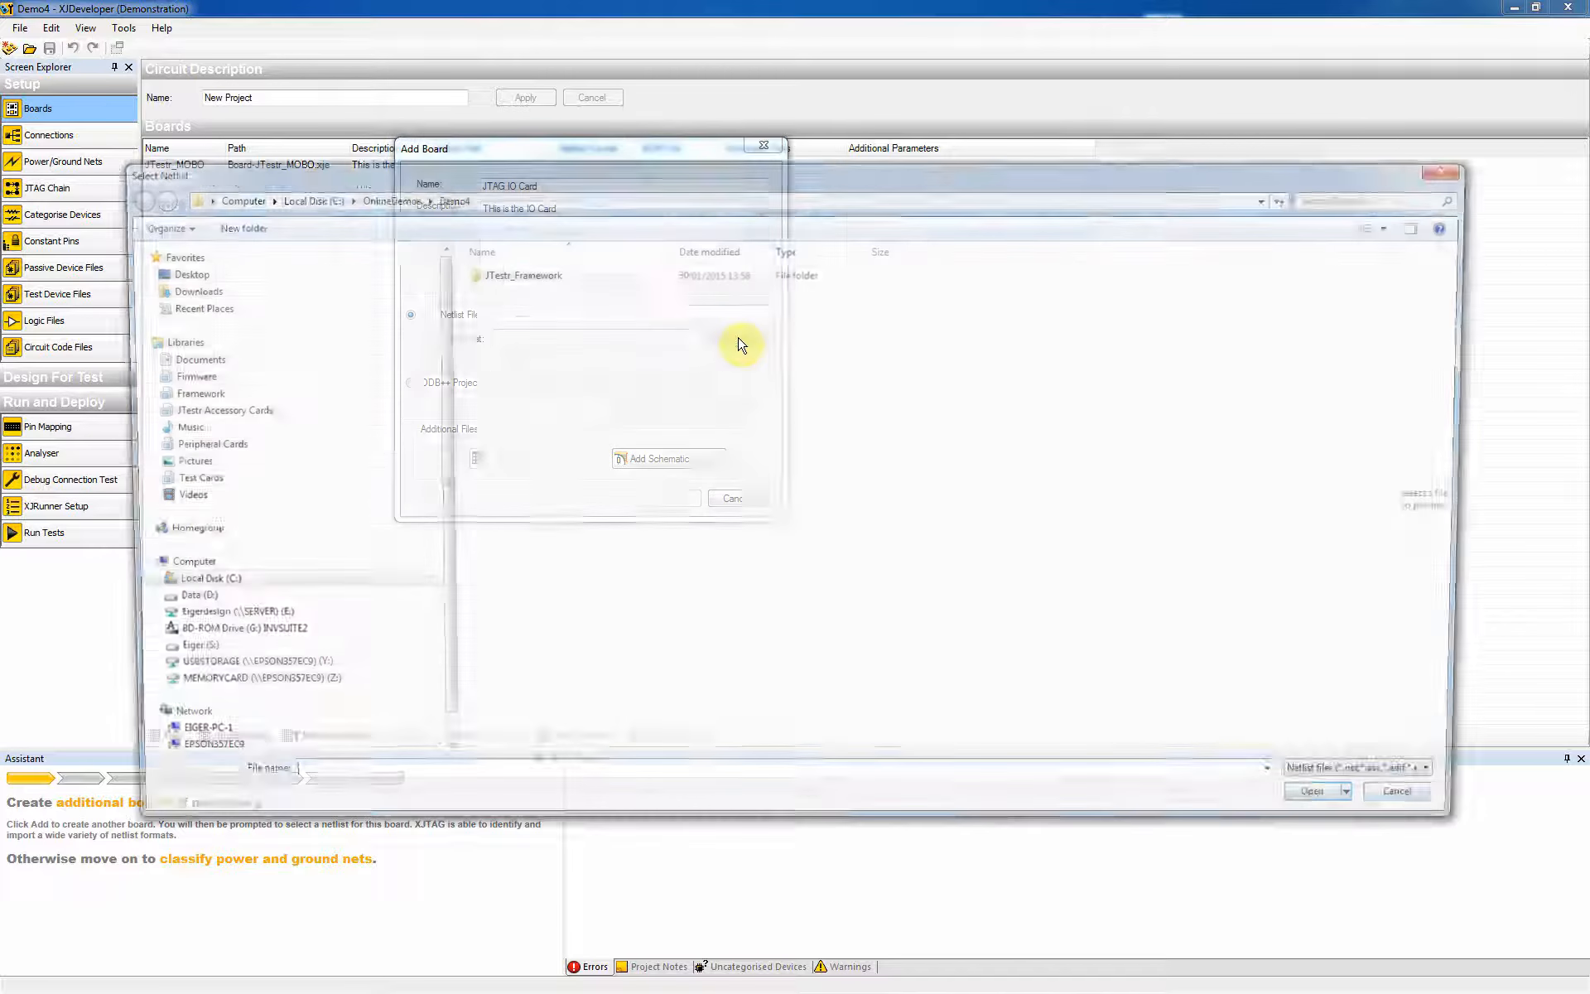
double_click(527, 279)
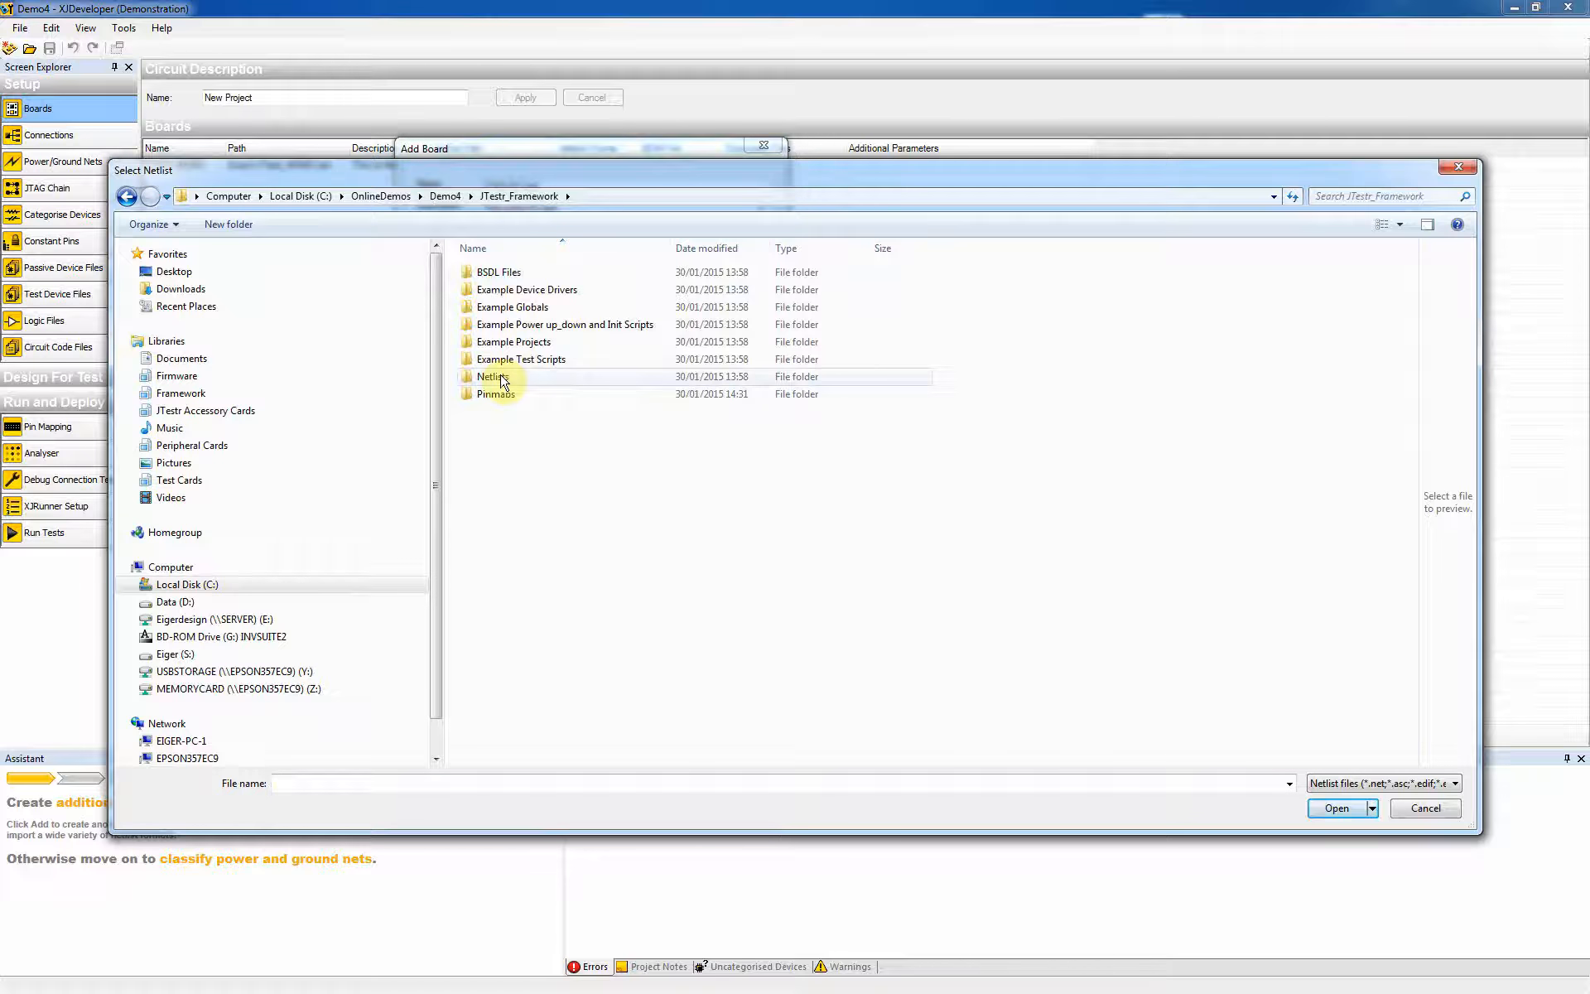
double_click(496, 376)
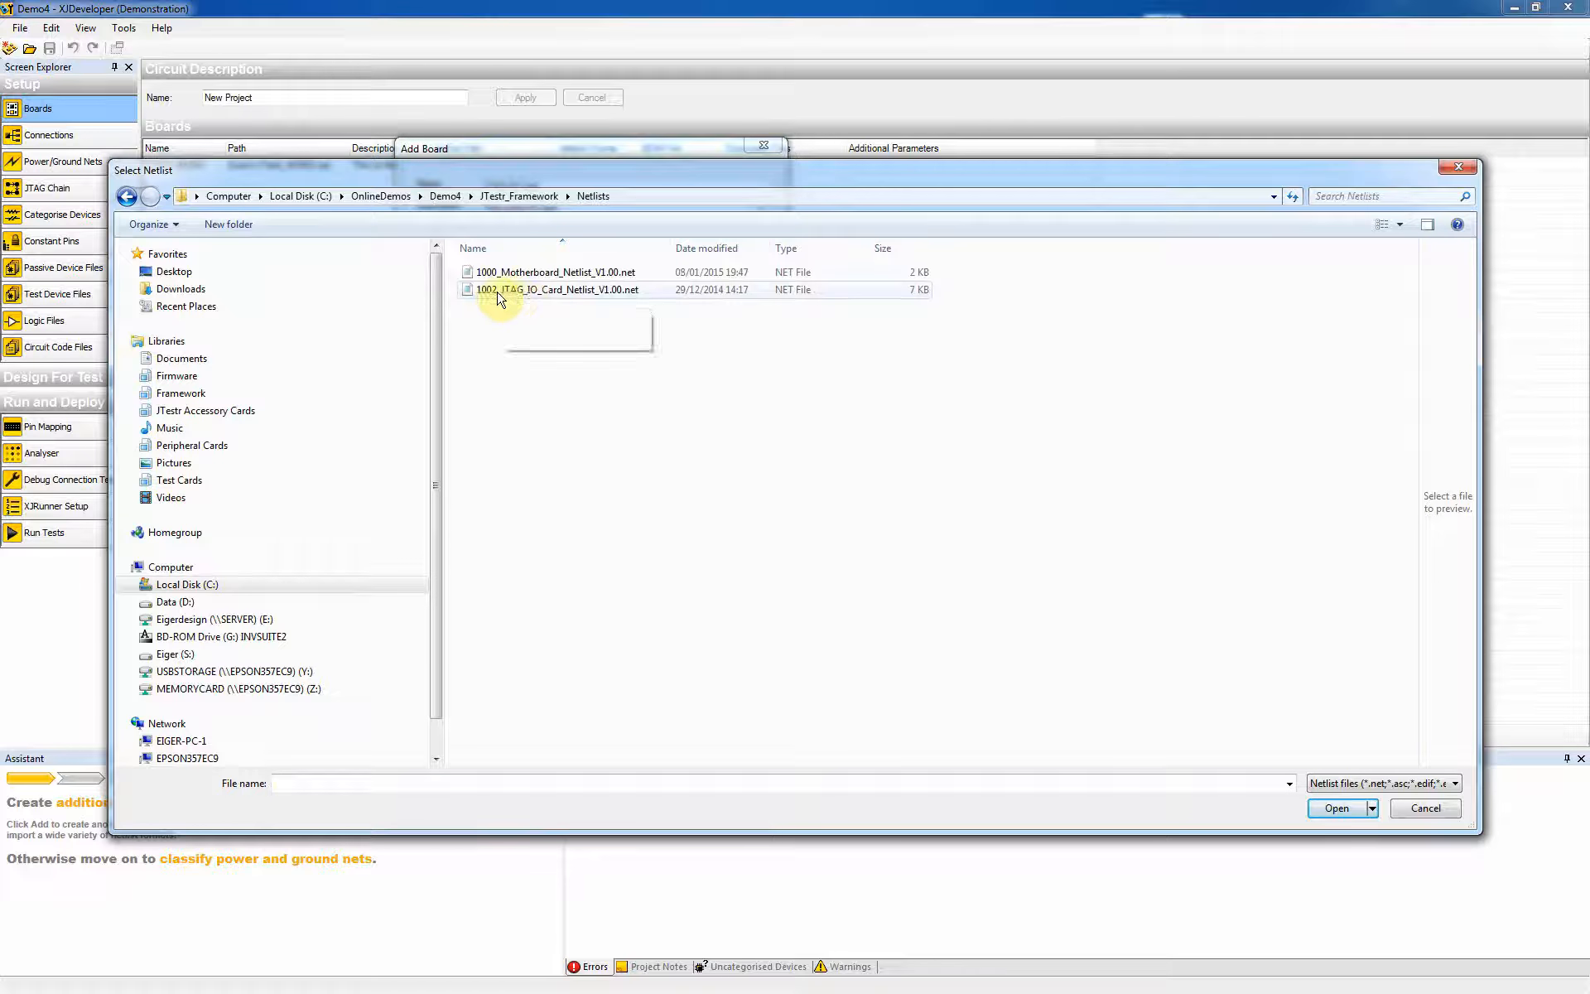
double_click(562, 296)
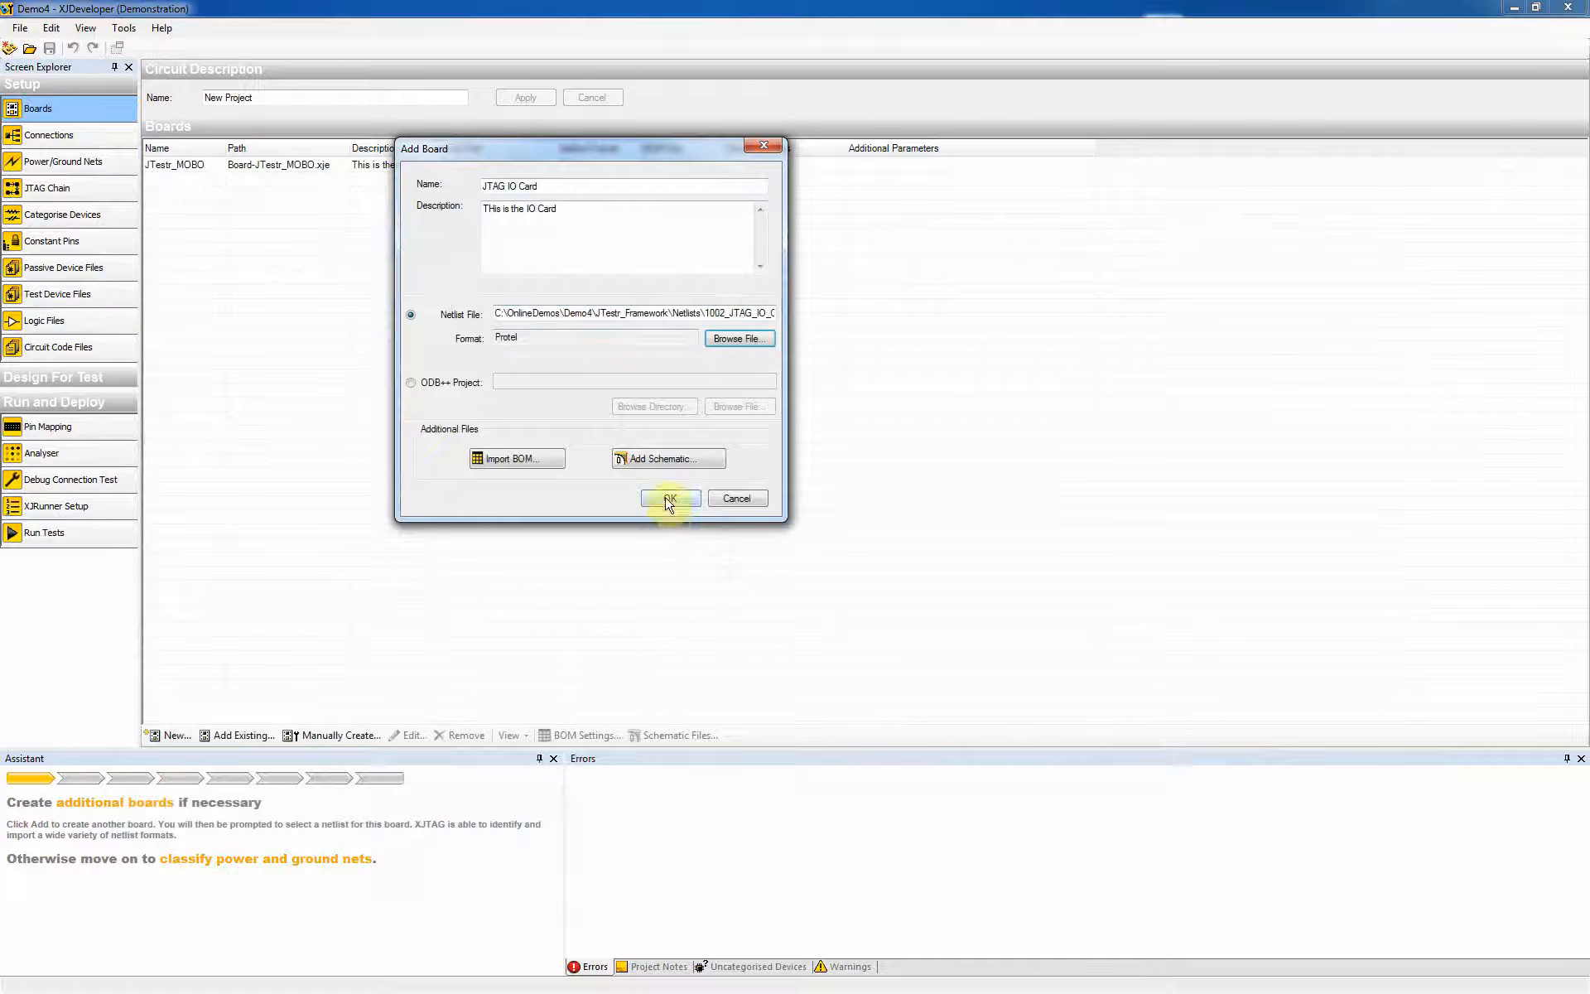
left_click(669, 499)
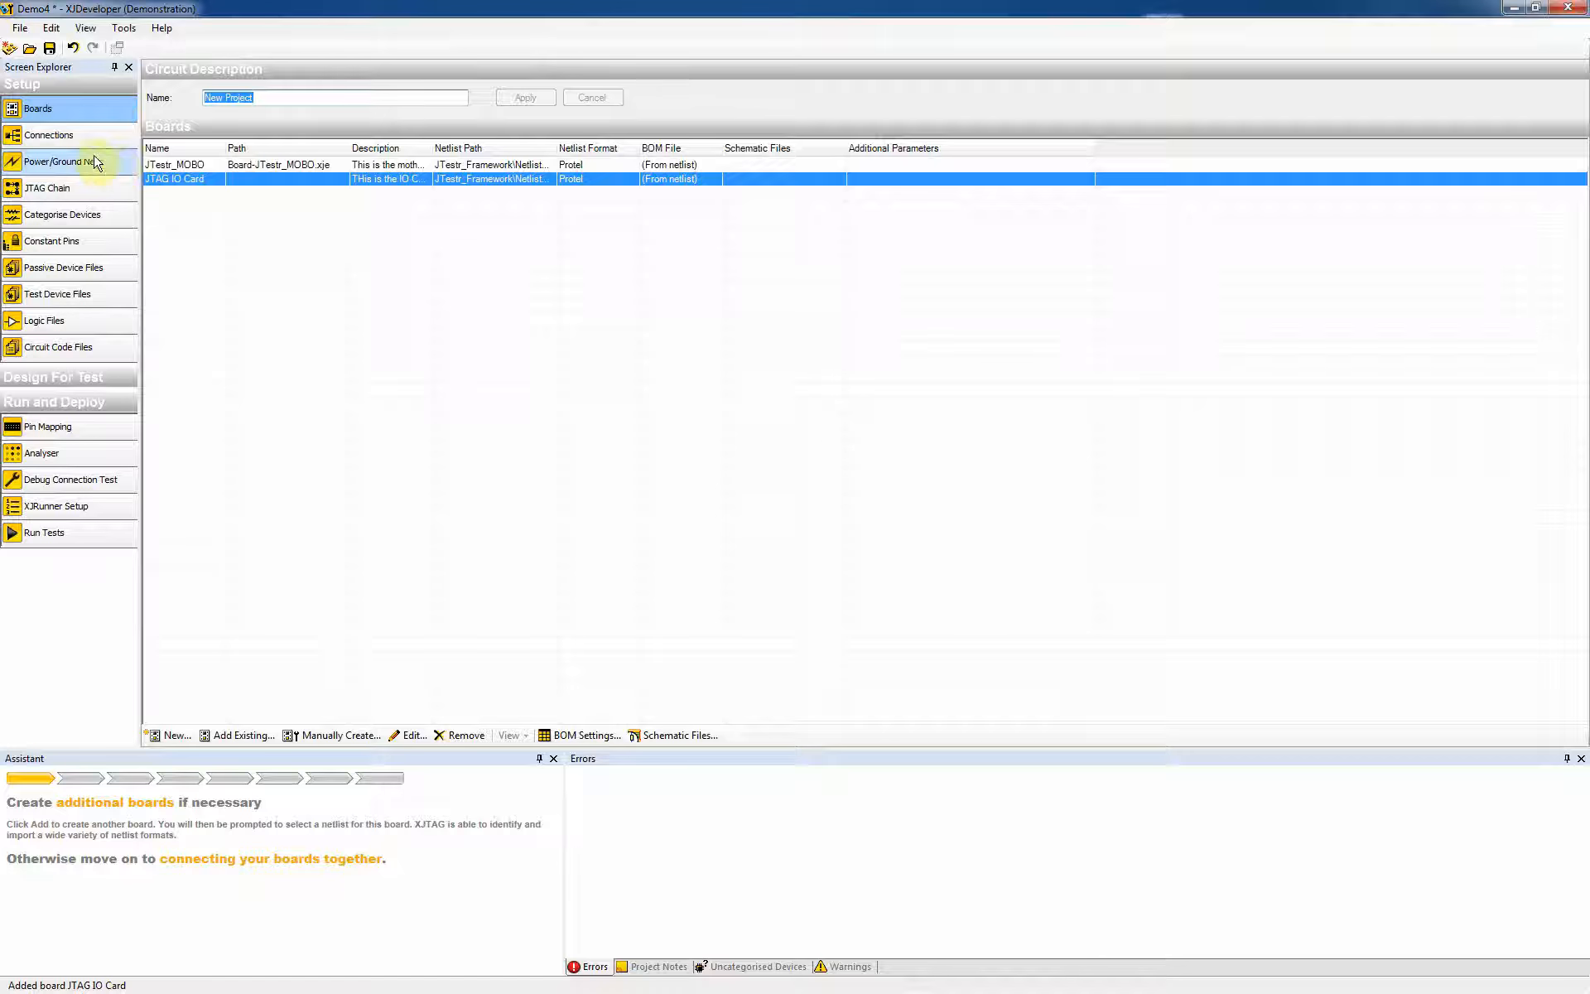
Step: Open the project's Connections setup and circle the TDO/TDI pins of SLOT7, SLOT6 and SLOT5 on the Snipping Tool schematic
left_click(64, 135)
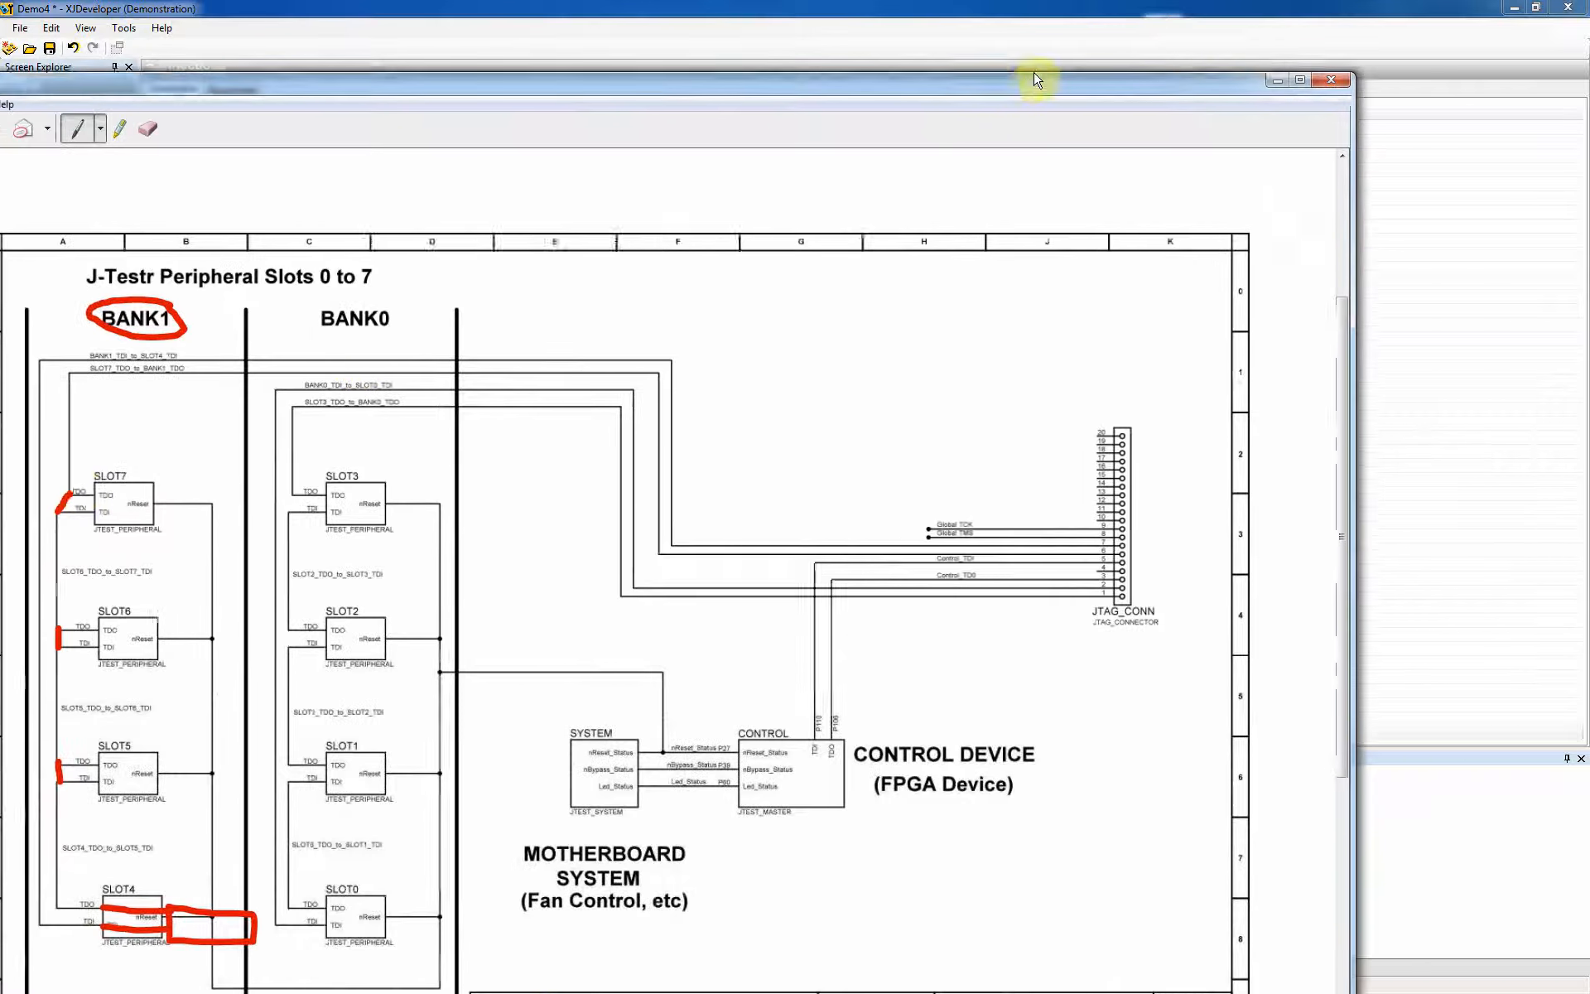
mouse_move(126, 468)
left_mouse_down()
mouse_move(78, 454)
mouse_move(124, 469)
mouse_move(126, 454)
left_mouse_up()
mouse_move(112, 593)
left_mouse_down()
mouse_move(76, 600)
mouse_move(132, 636)
mouse_move(124, 598)
left_mouse_up()
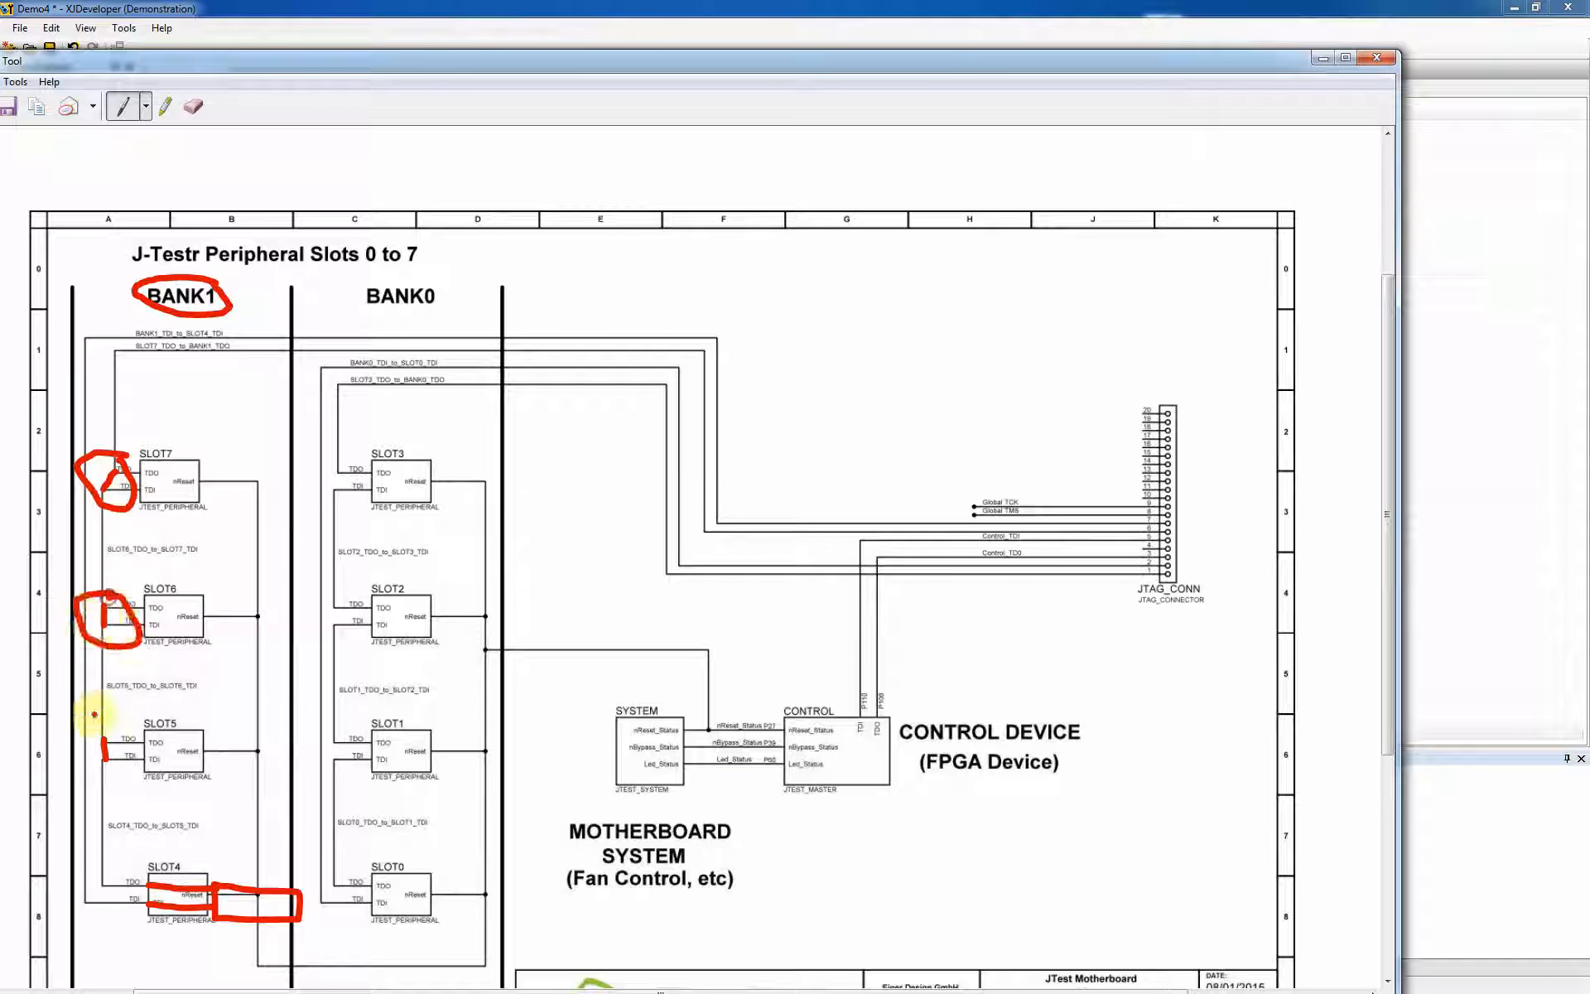
mouse_move(105, 722)
left_mouse_down()
mouse_move(116, 775)
mouse_move(106, 736)
mouse_move(103, 763)
left_mouse_up()
left_click_drag(721, 68, 0, 20)
left_click(244, 131)
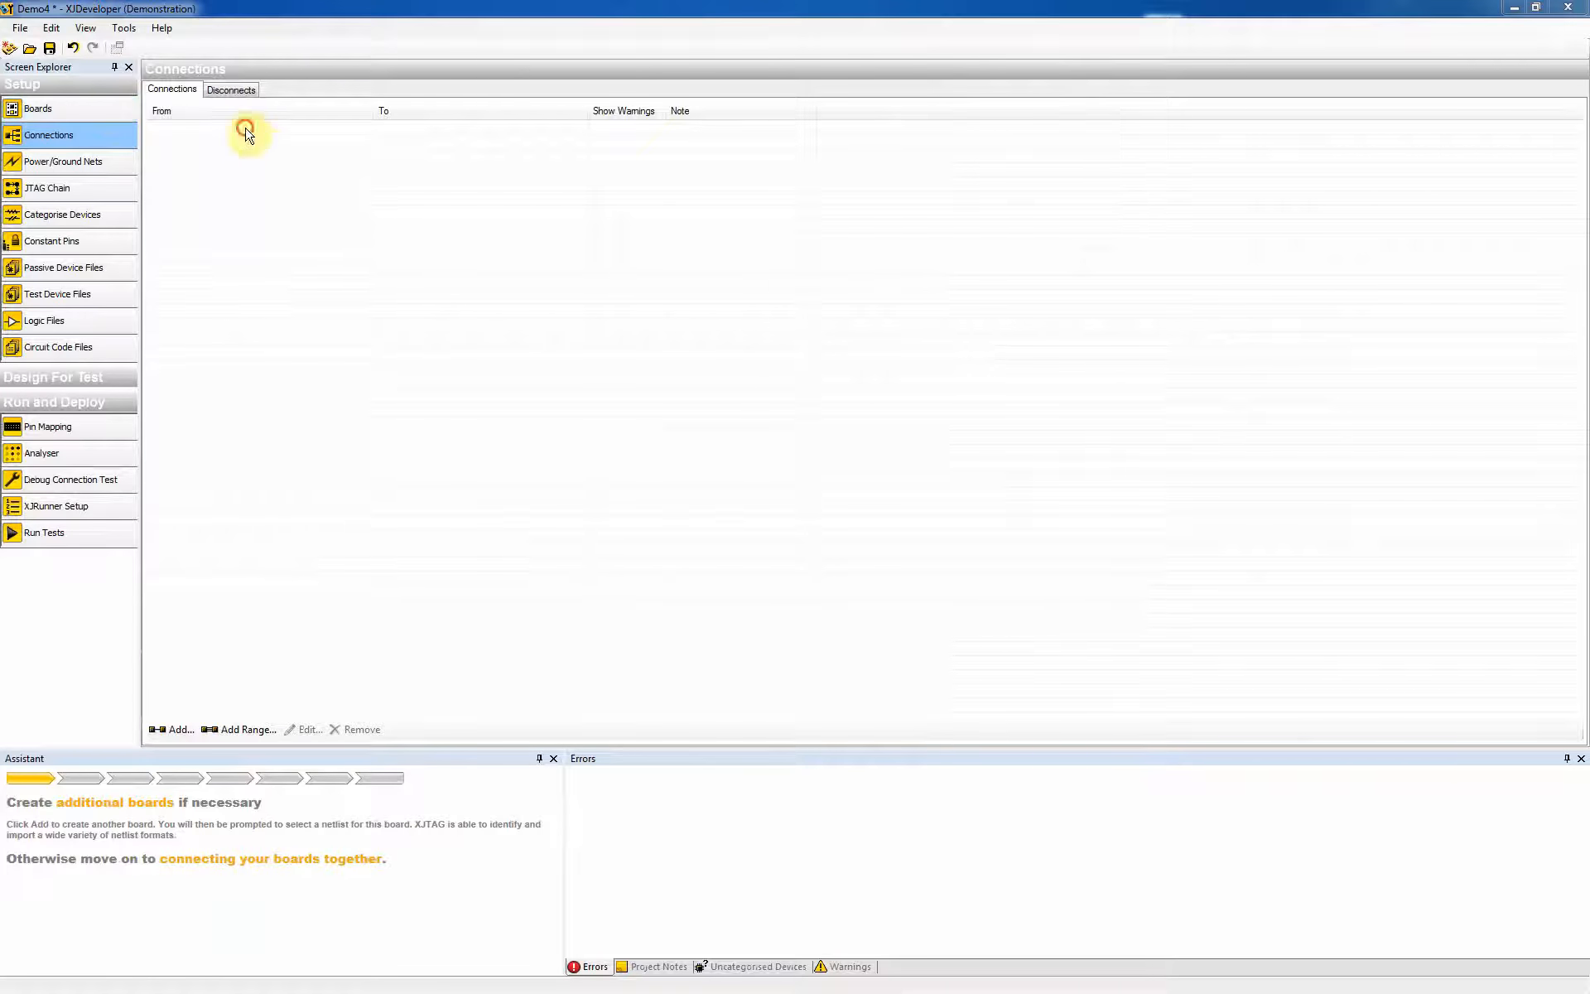
Step: Start a pin-to-pin connection in XJDeveloper with JTestr_MOBO.SLOT5.TDI as the From pin
left_click(162, 731)
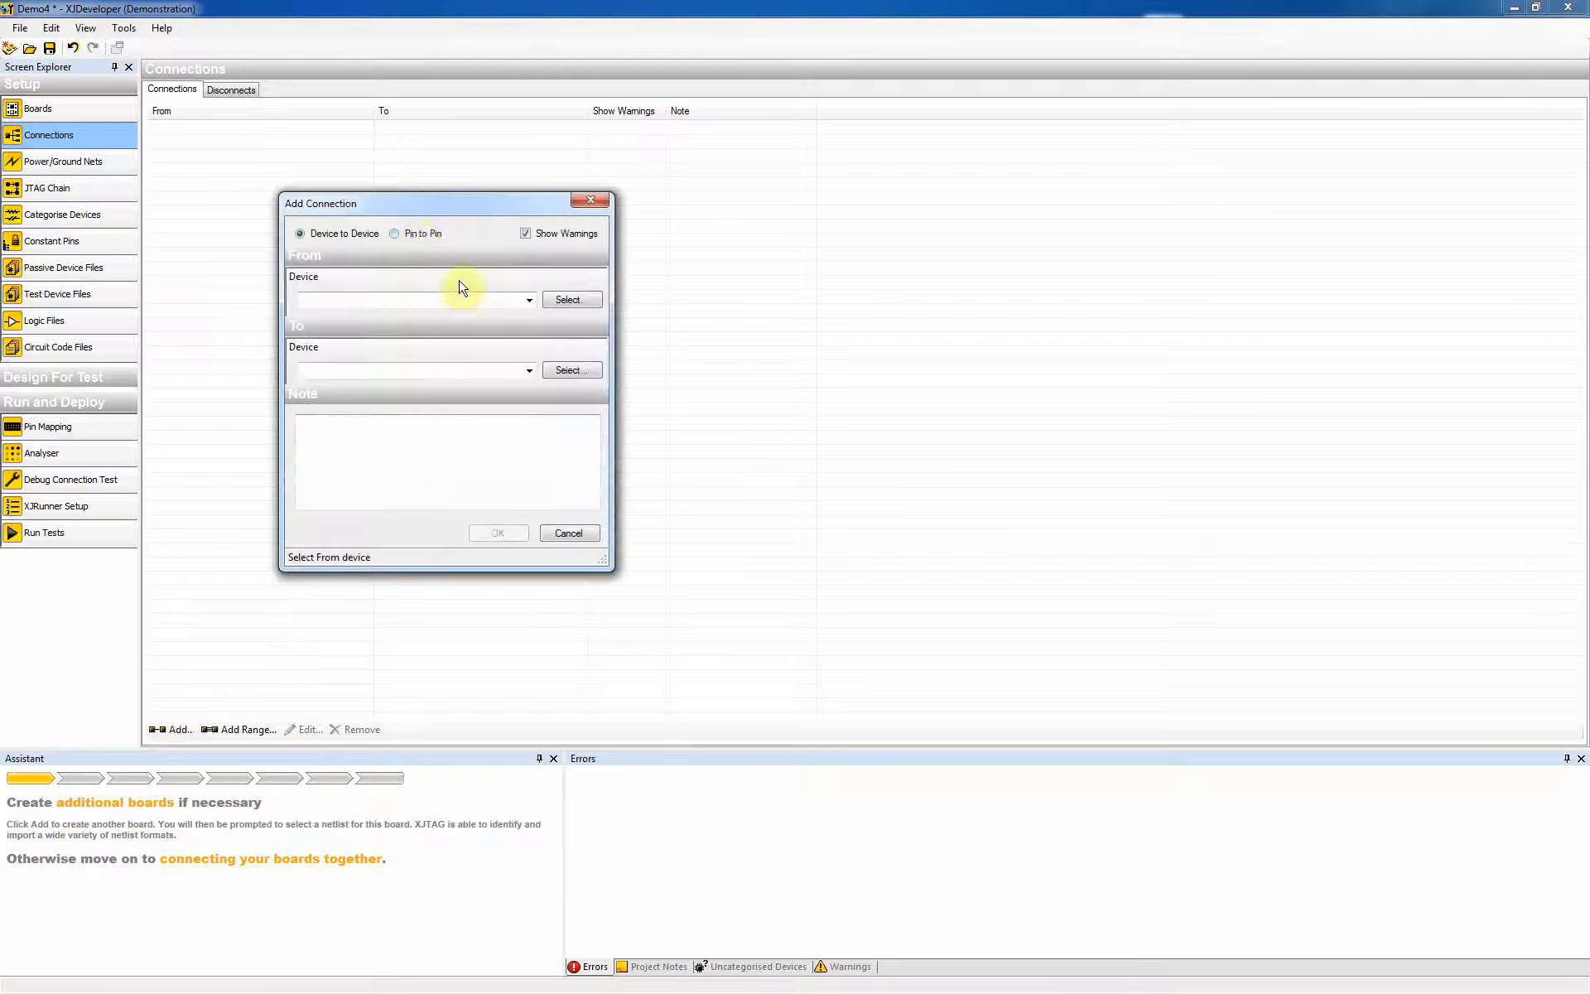
left_click(412, 233)
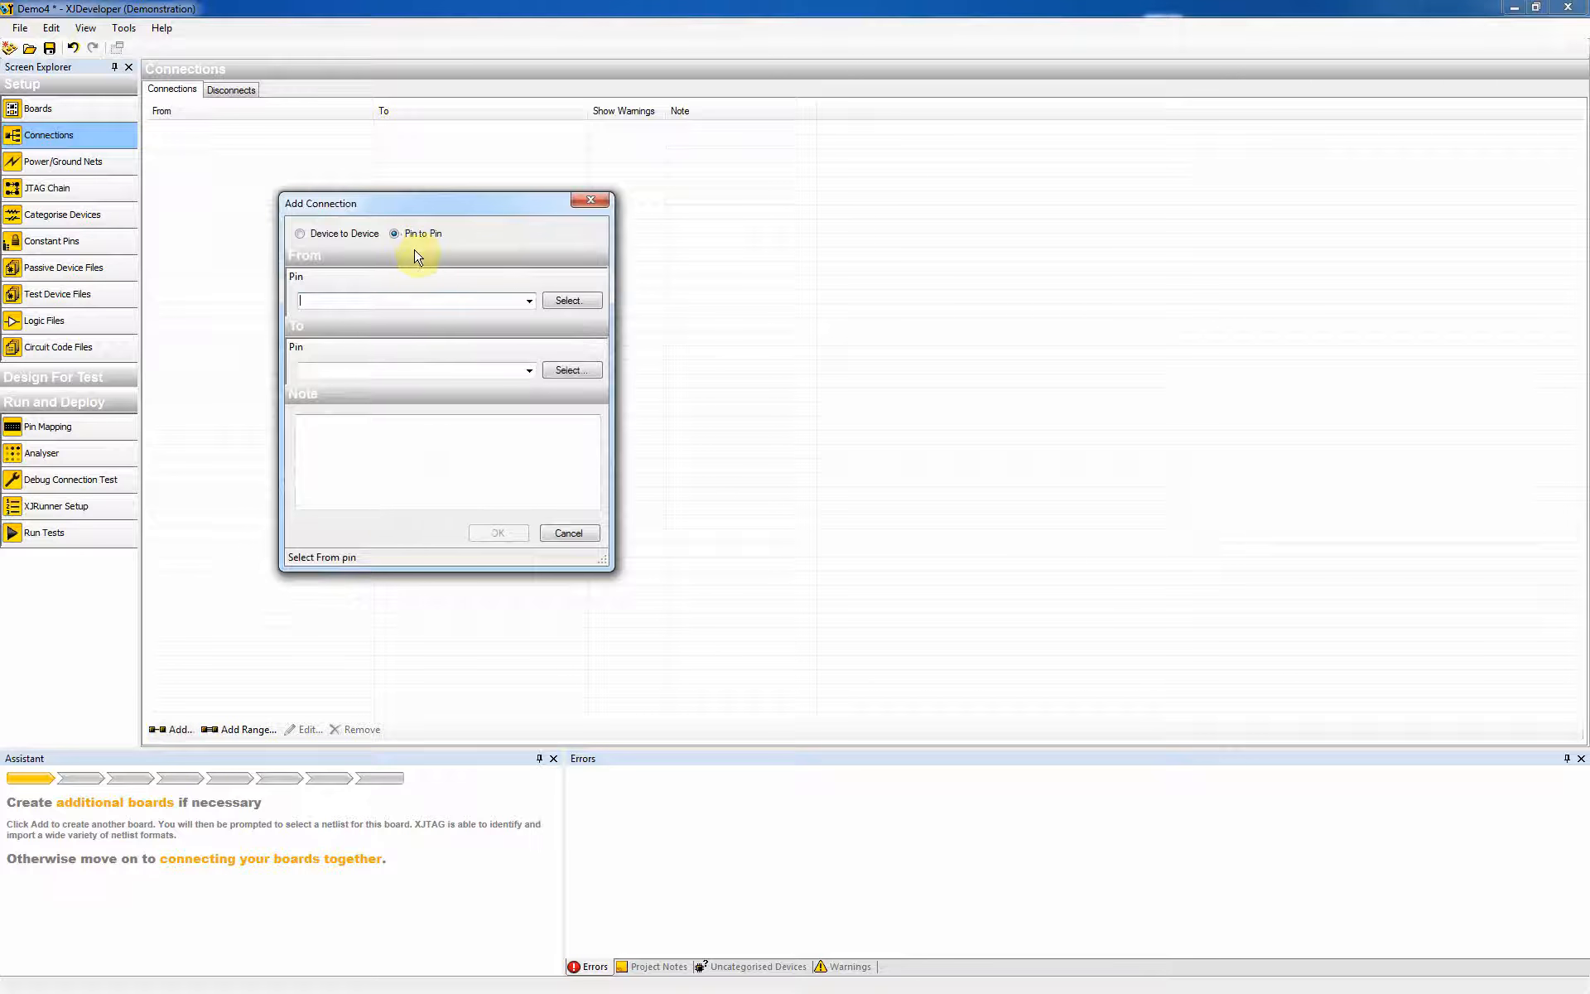
left_click(565, 300)
left_click(587, 244)
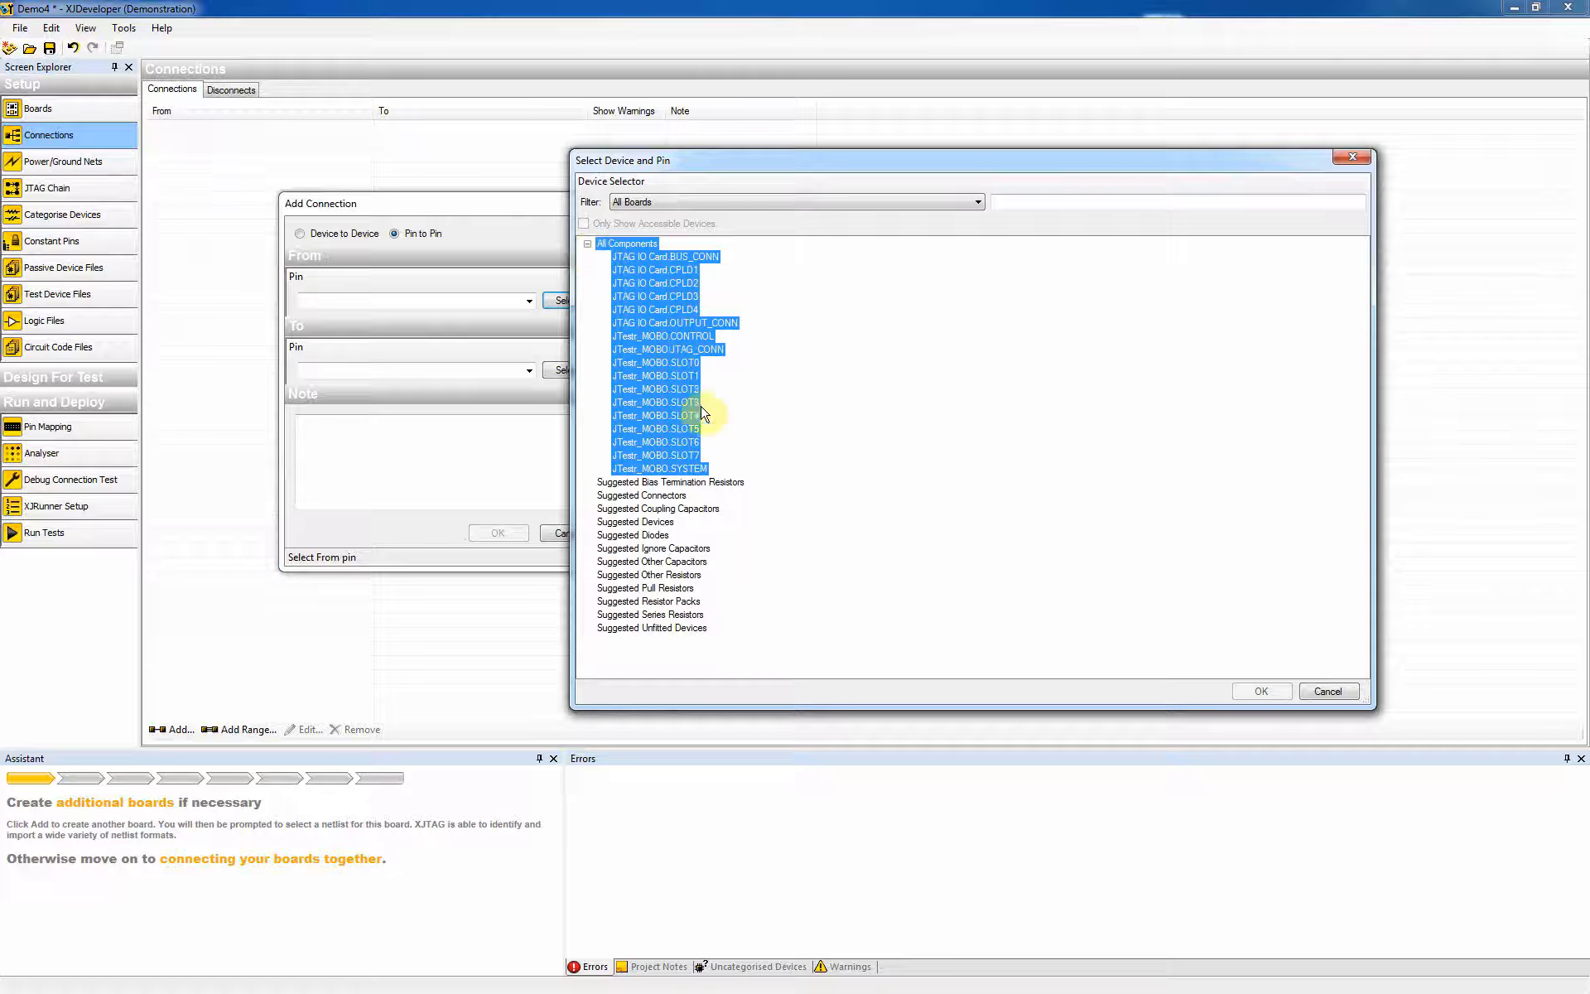
left_click(698, 428)
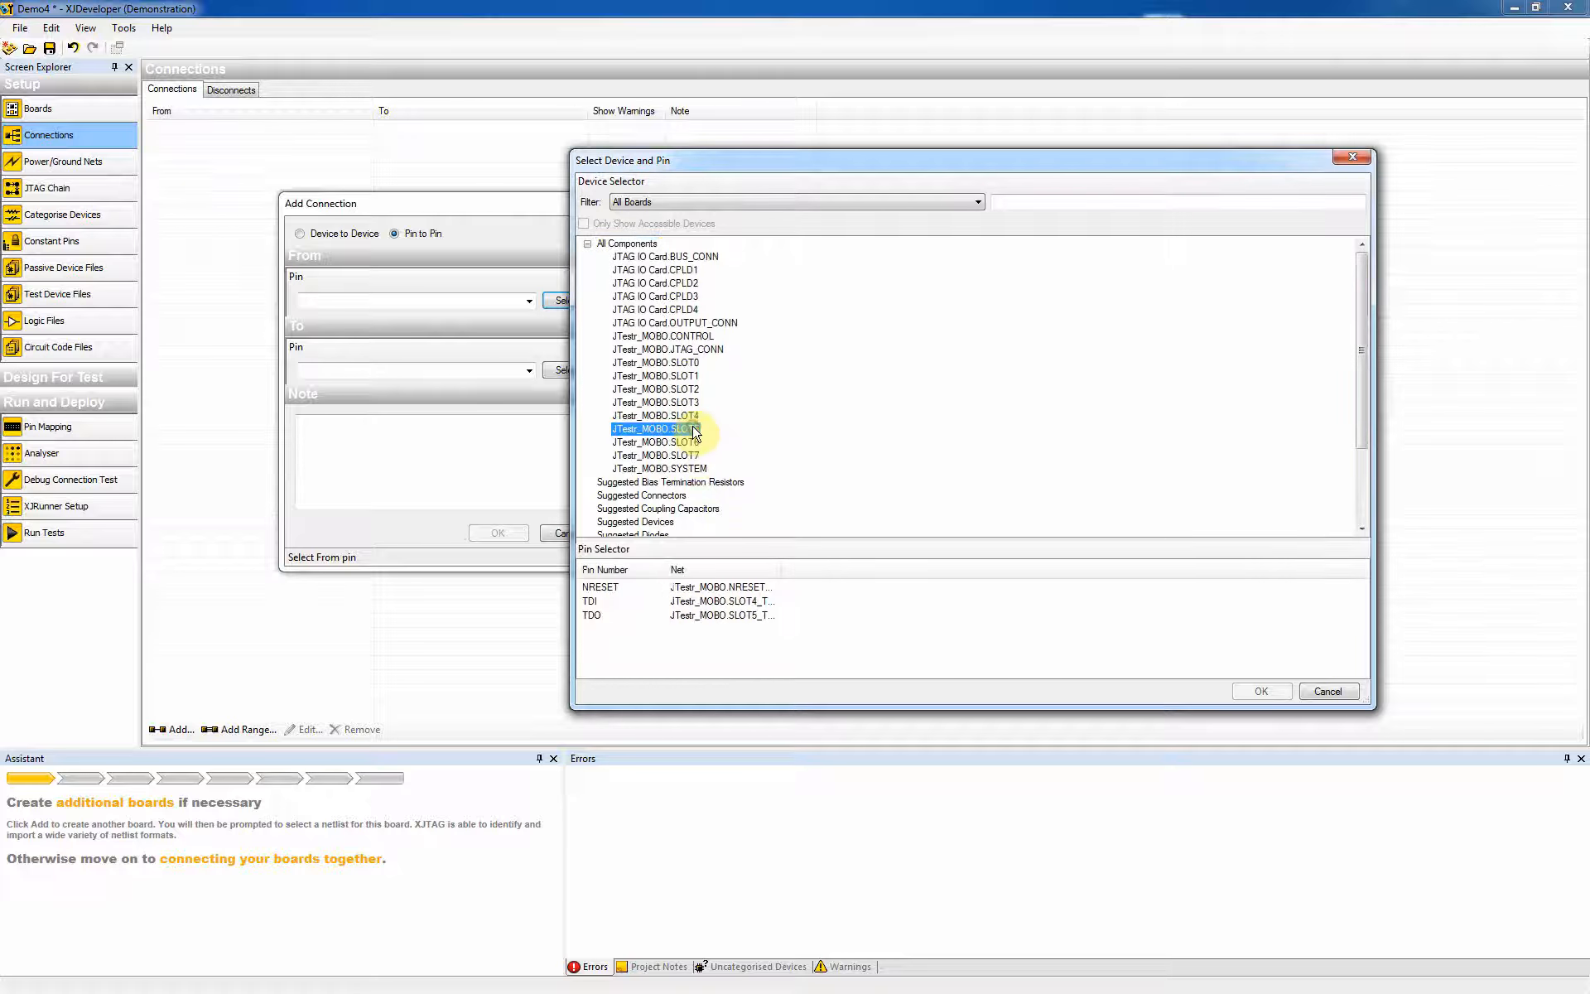
left_click(600, 601)
left_click(1256, 693)
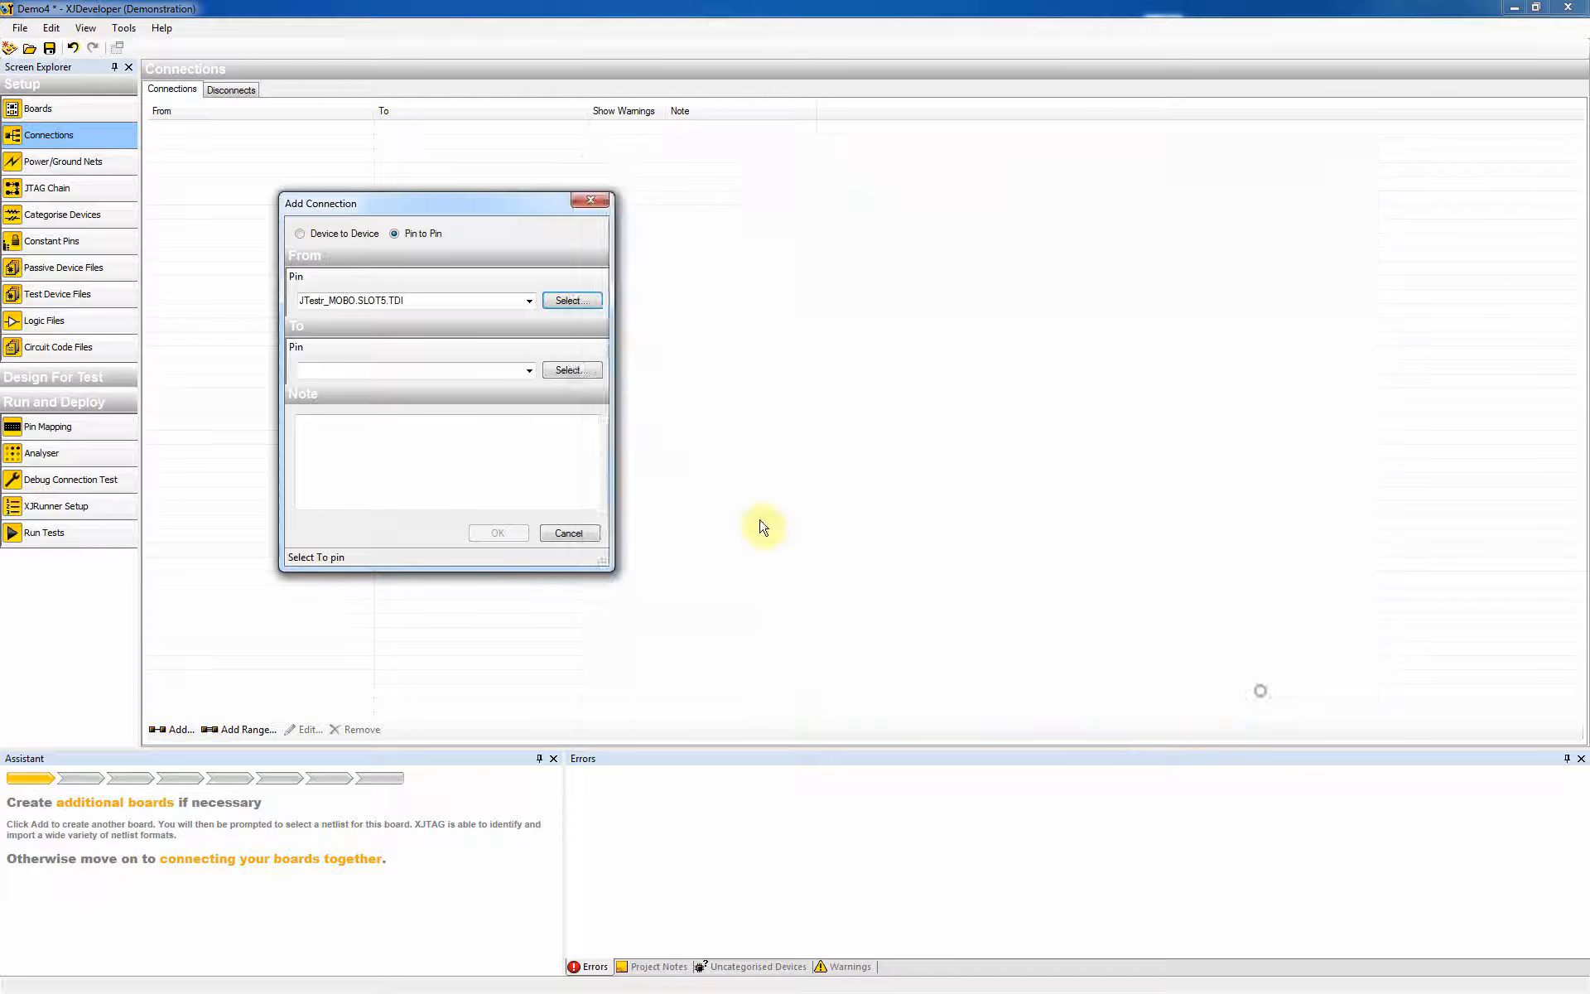
Step: Set JTestr_MOBO.SLOT5.TDO as the To pin and add the SLOT5 connection
left_click(559, 369)
left_click(587, 244)
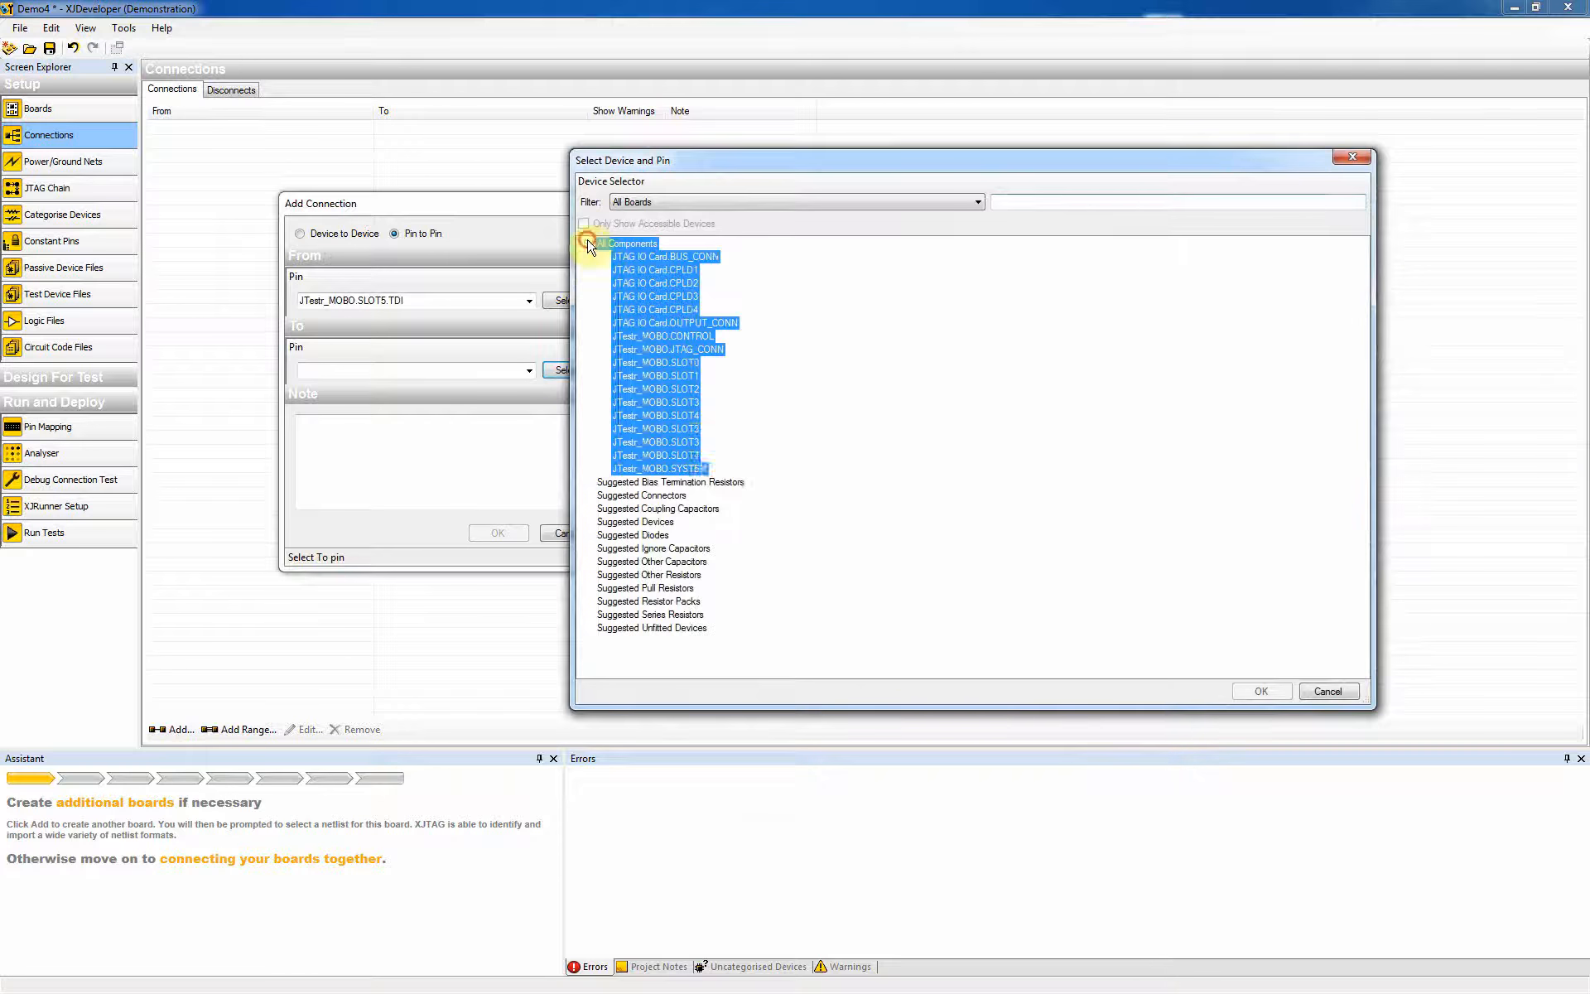
left_click(675, 428)
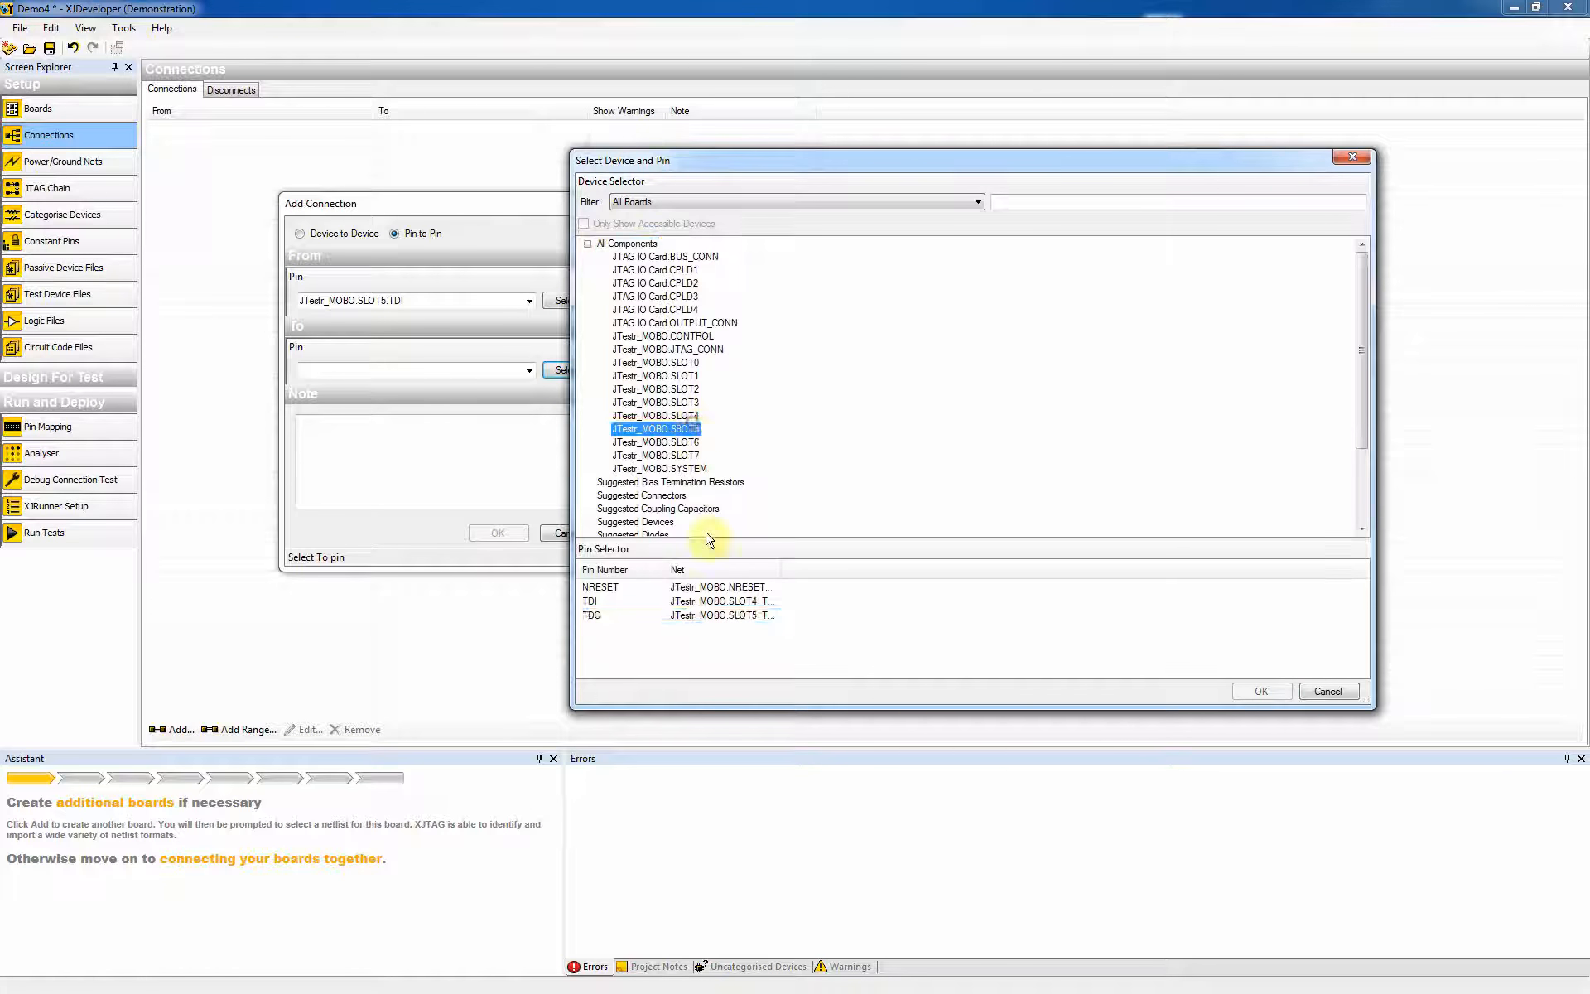
left_click(693, 615)
left_click(1263, 692)
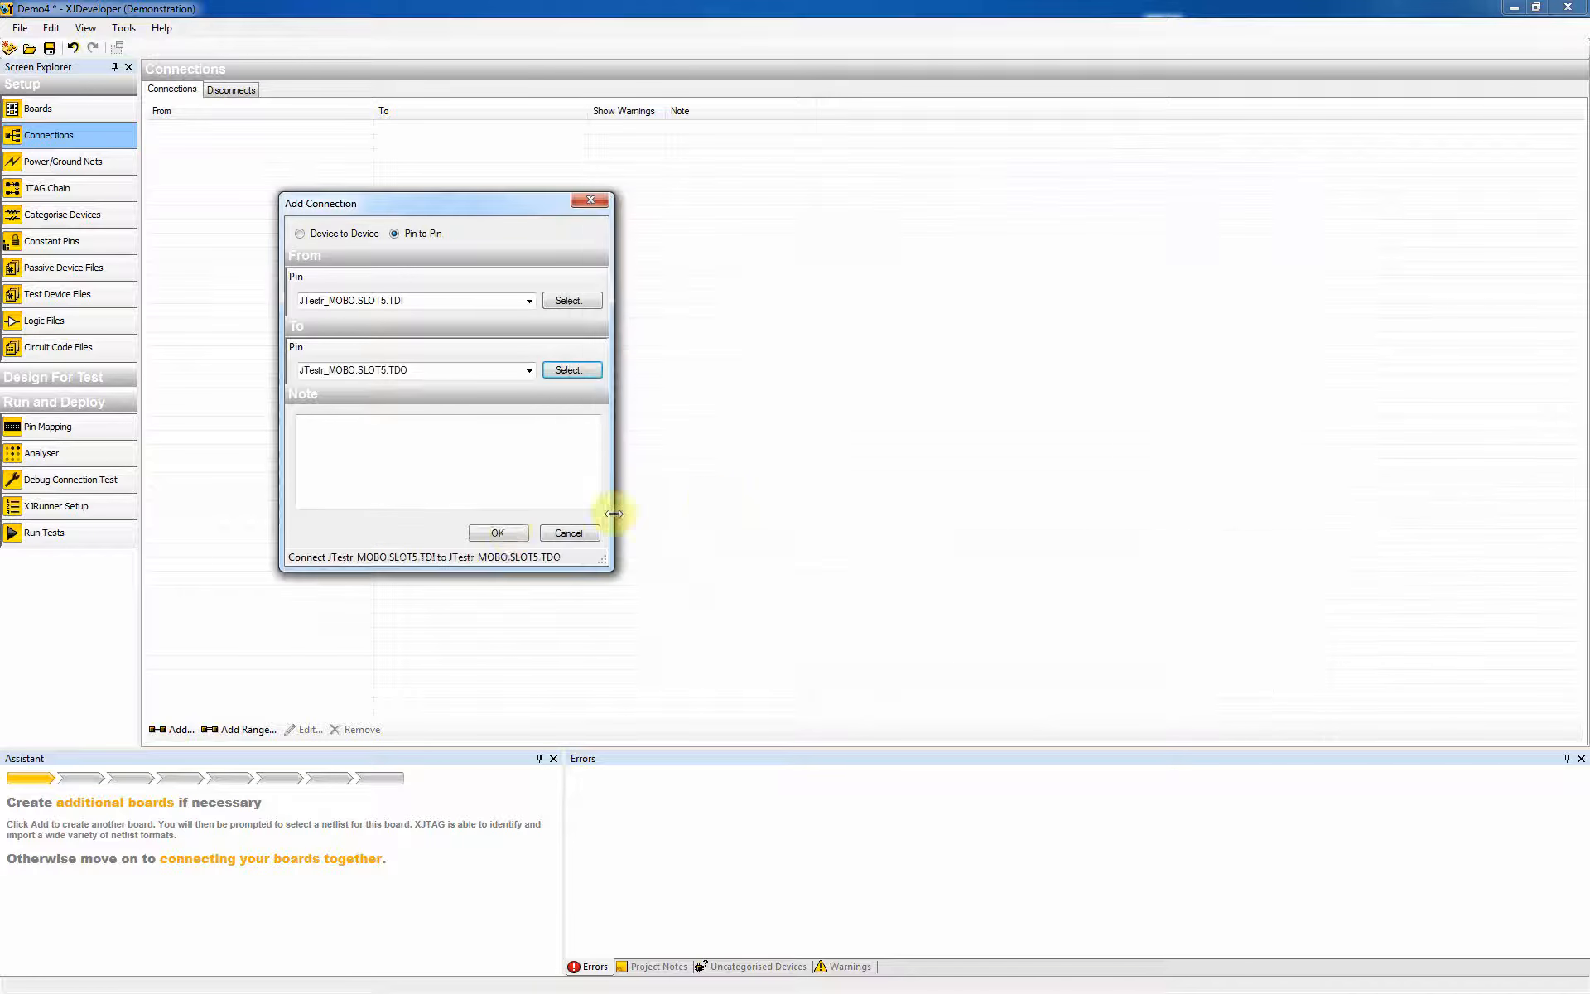
left_click(499, 532)
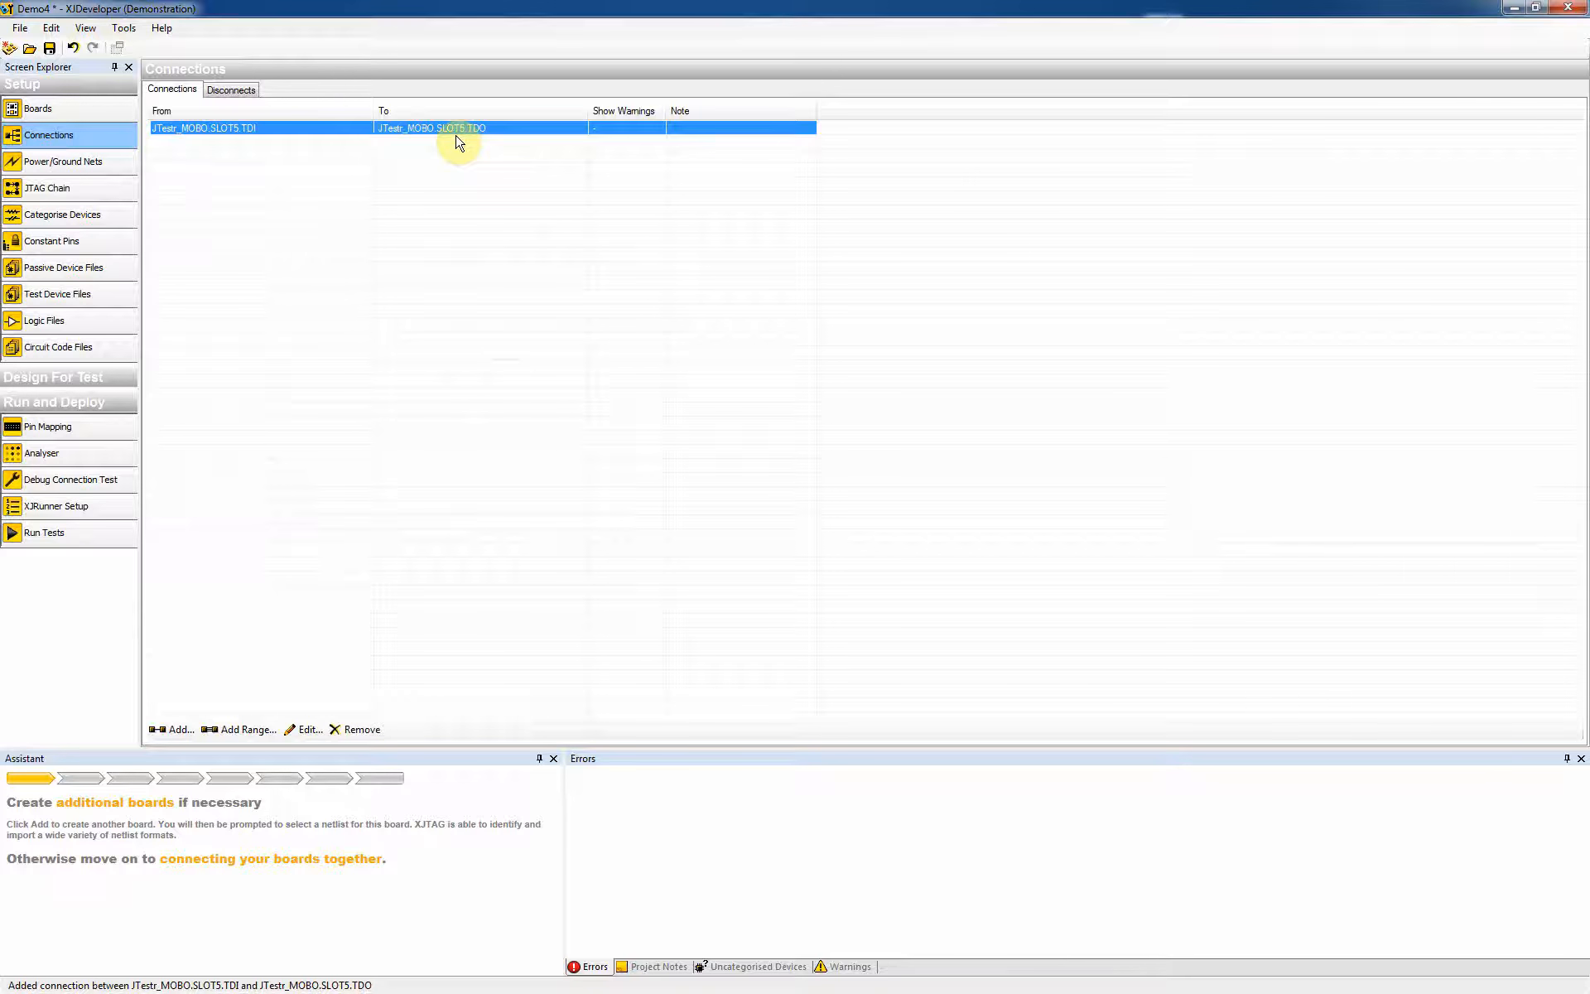
Step: Start a second pin-to-pin connection with JTestr_MOBO.SLOT6.TDI as the From pin
left_click(168, 728)
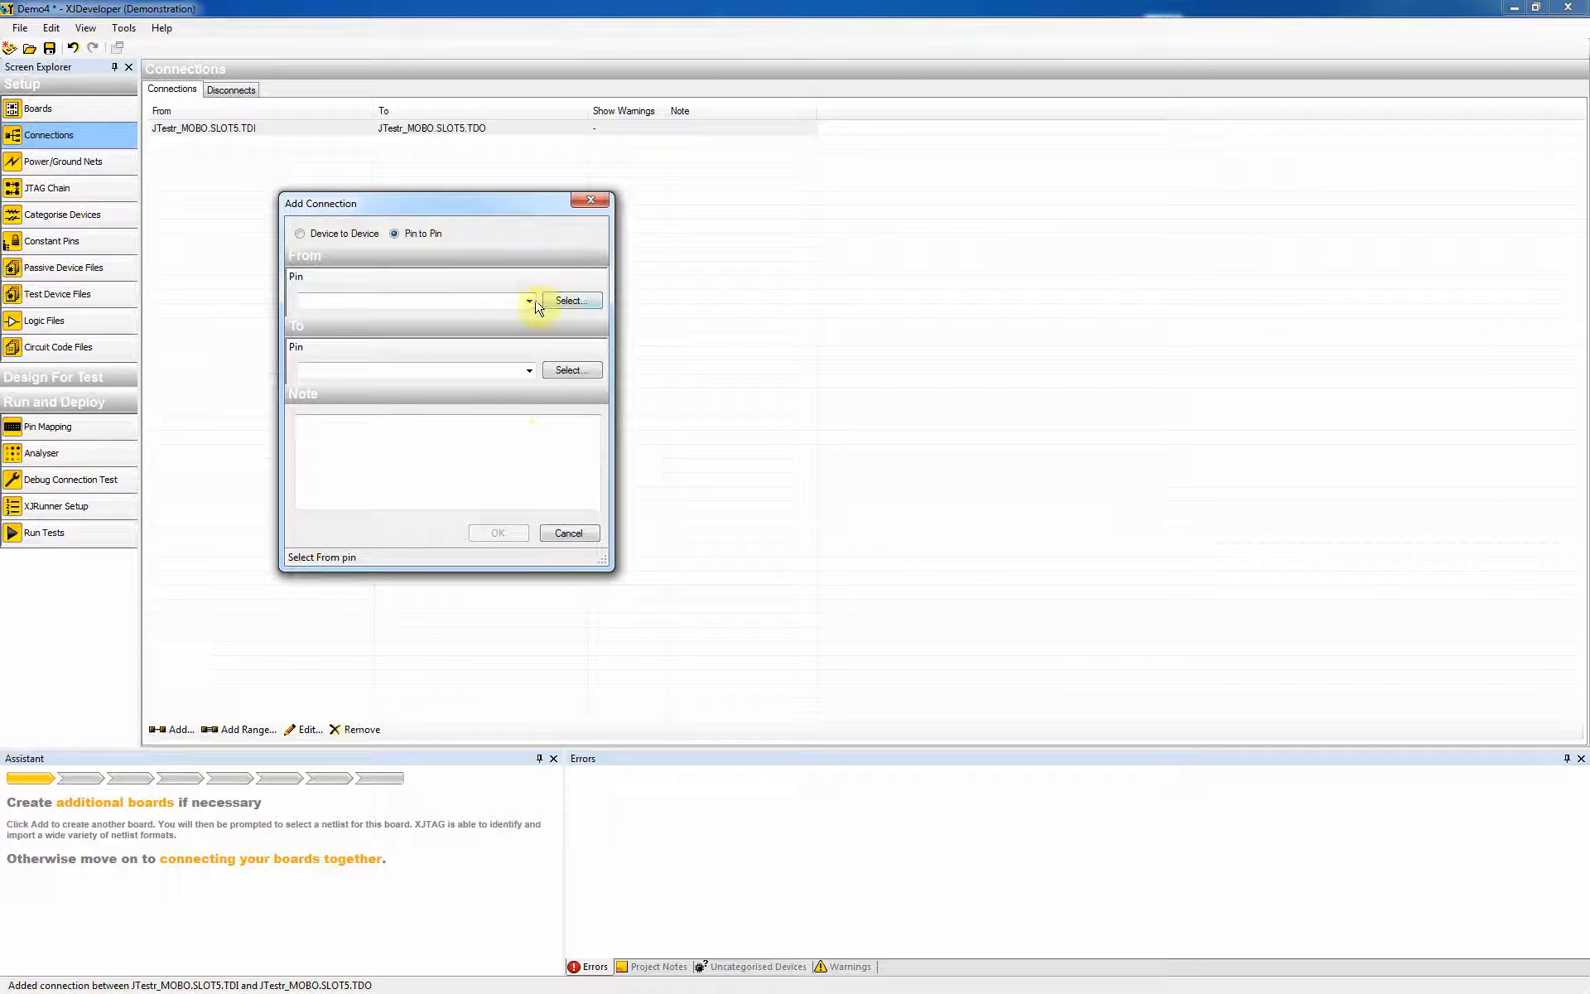
left_click(561, 302)
left_click(587, 244)
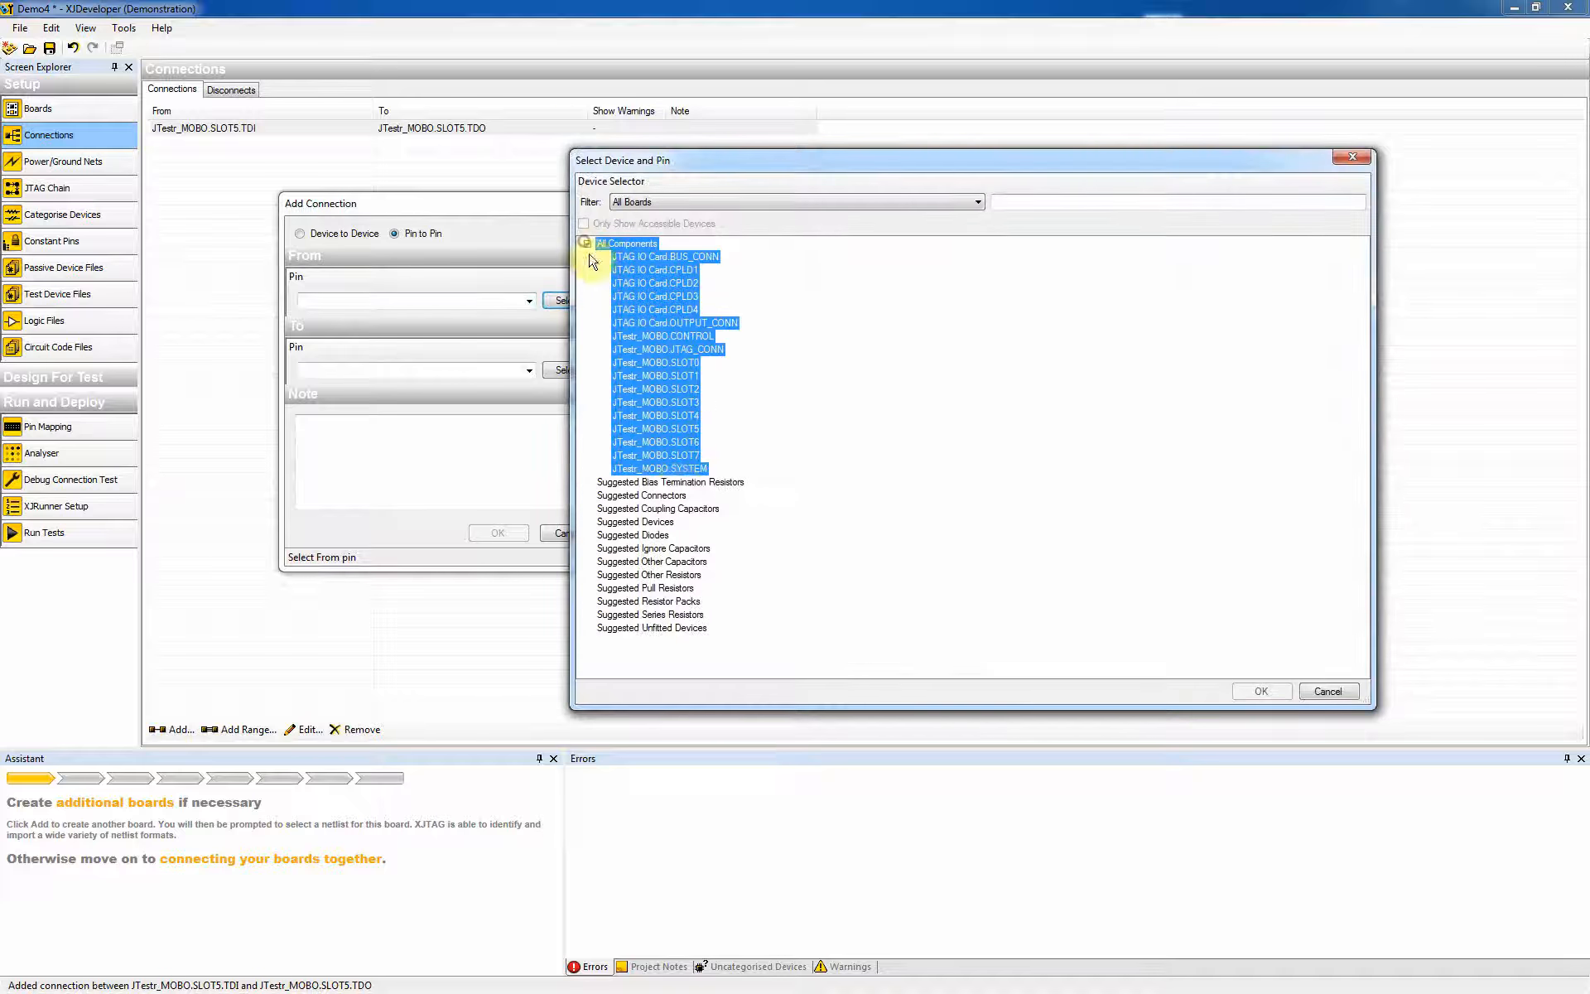
left_click(693, 440)
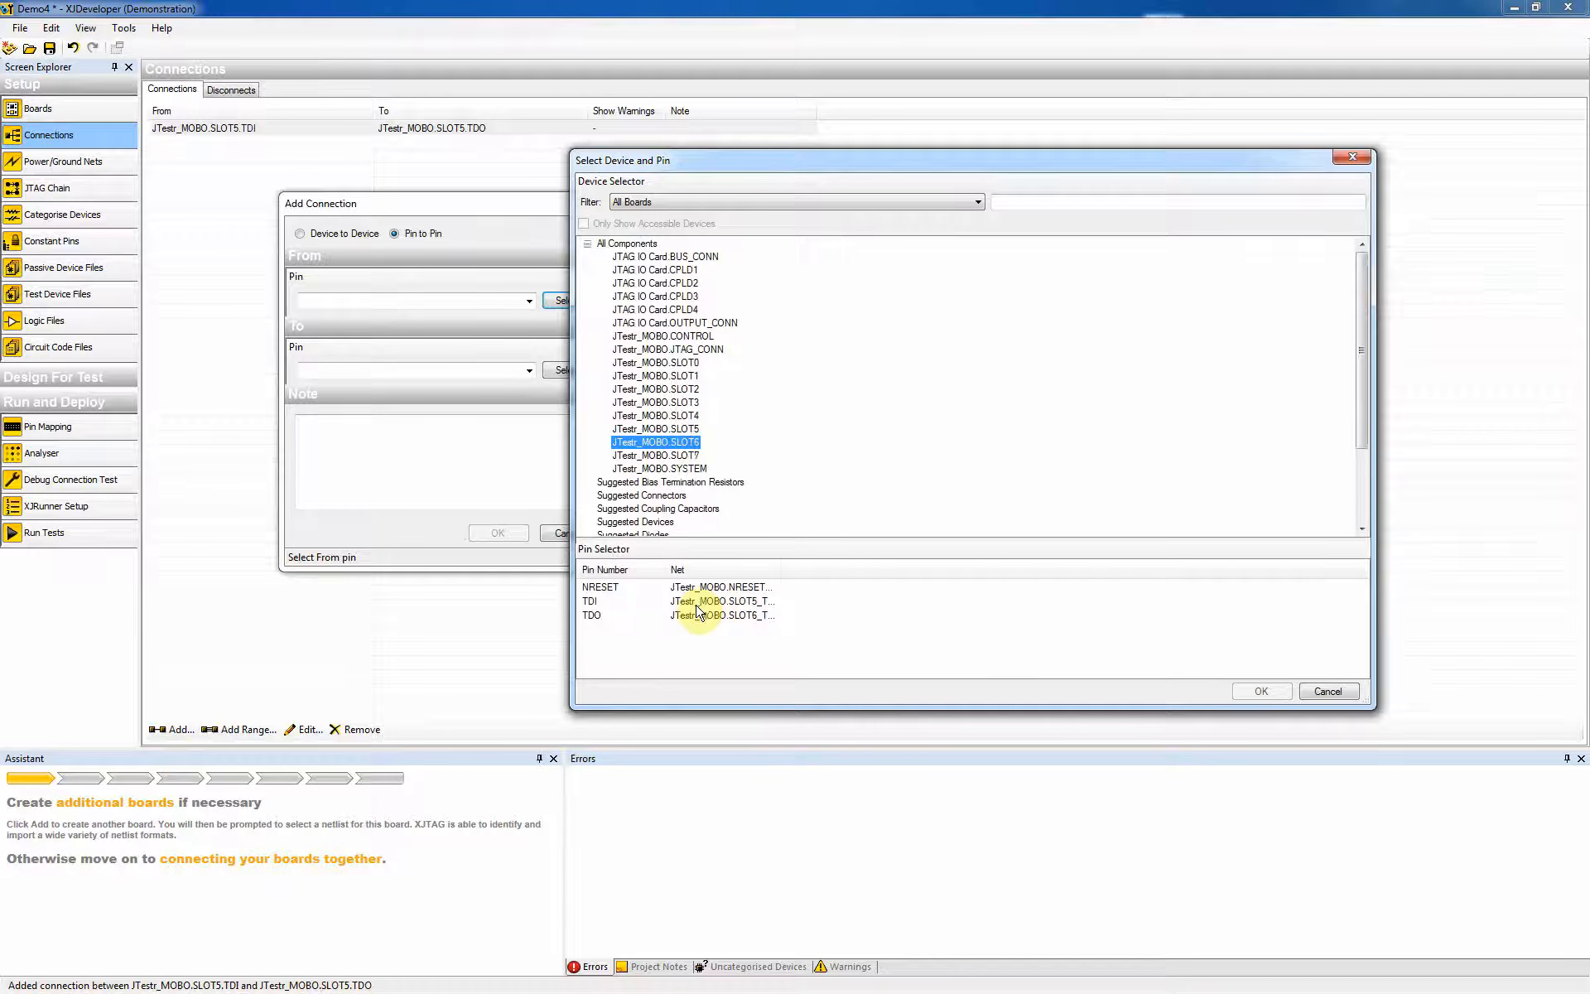
left_click(696, 601)
left_click(1260, 692)
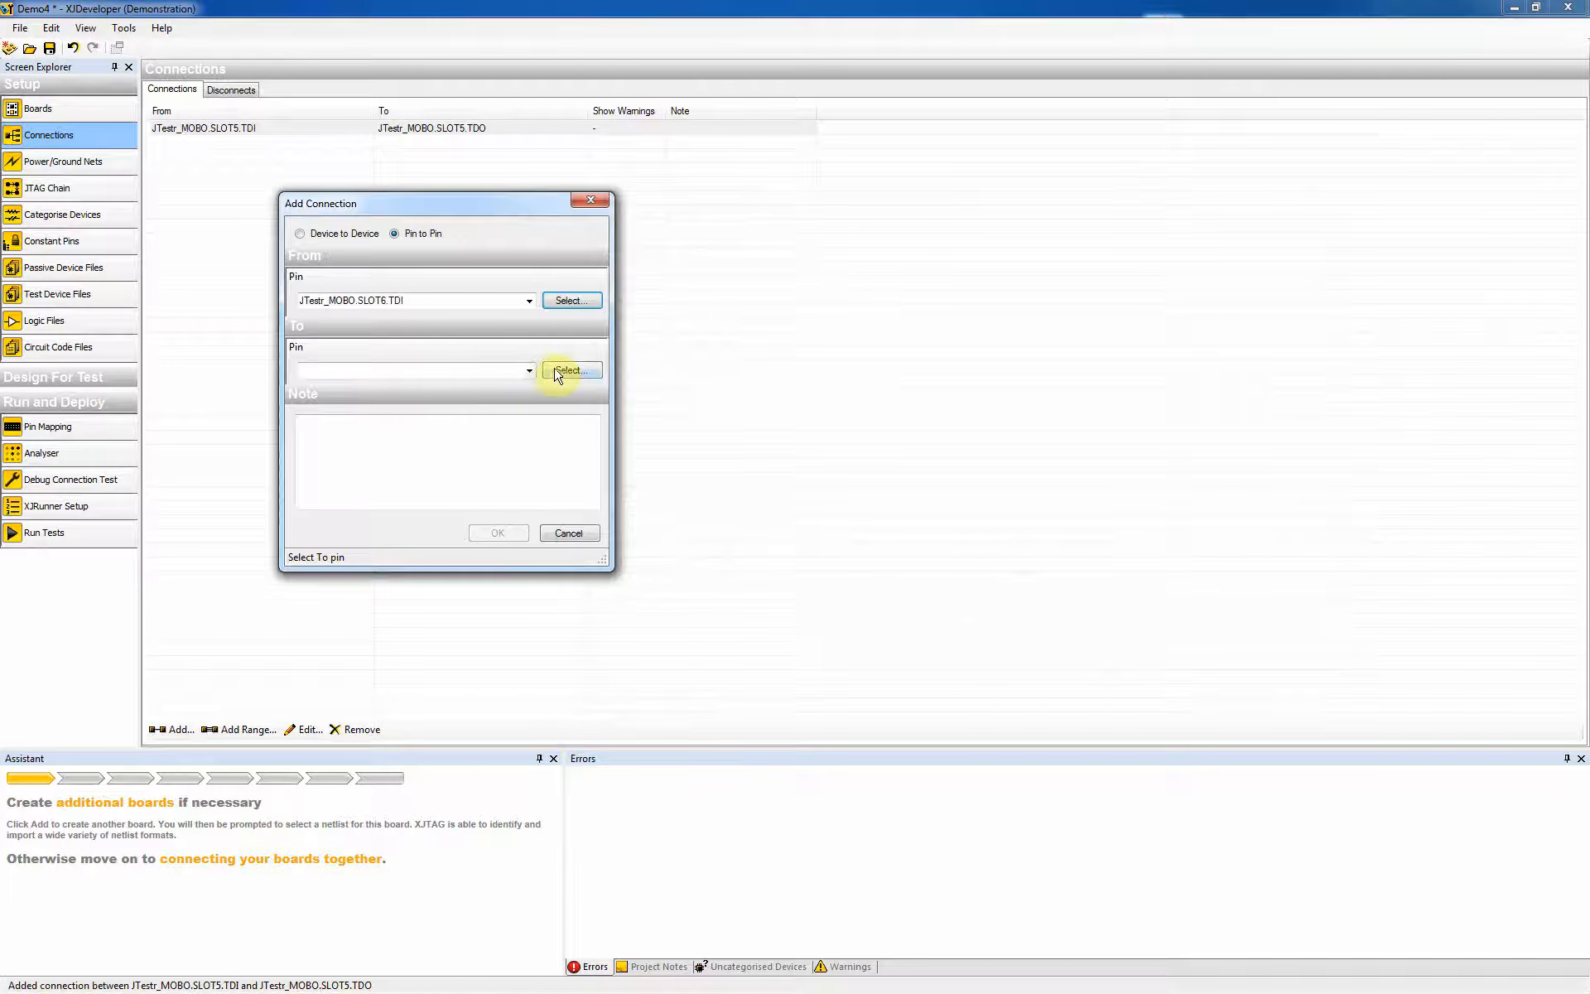
Step: Set JTestr_MOBO.SLOT6.TDO as the To pin and add the SLOT6 connection
left_click(558, 370)
left_click(587, 243)
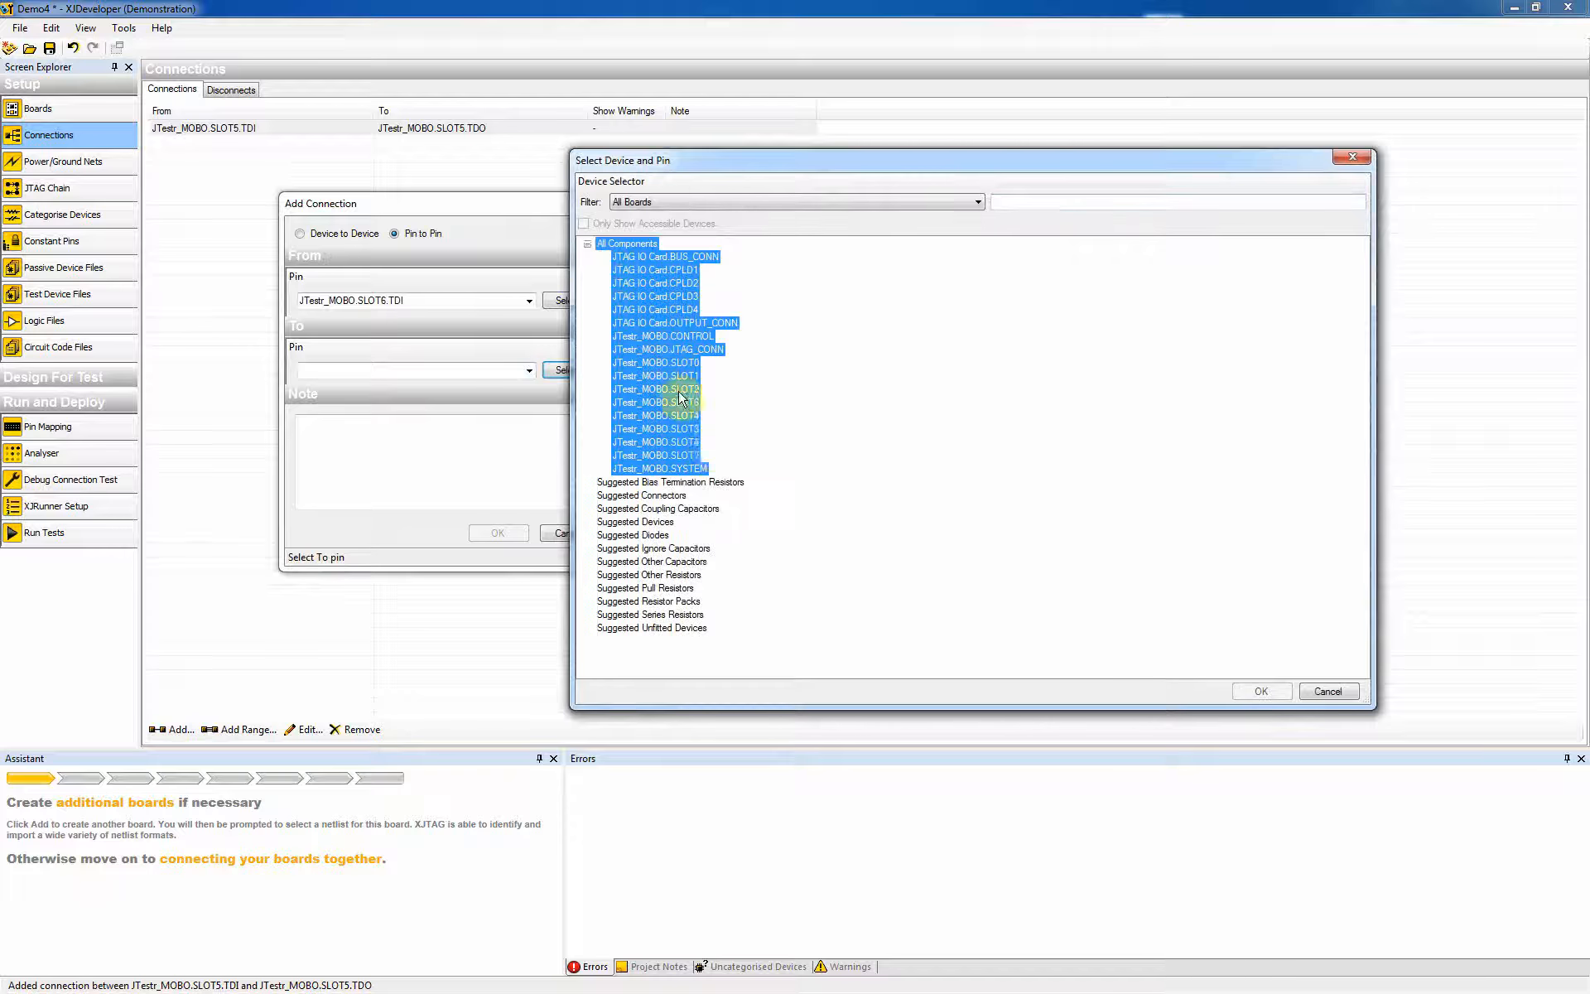
left_click(688, 442)
left_click(733, 615)
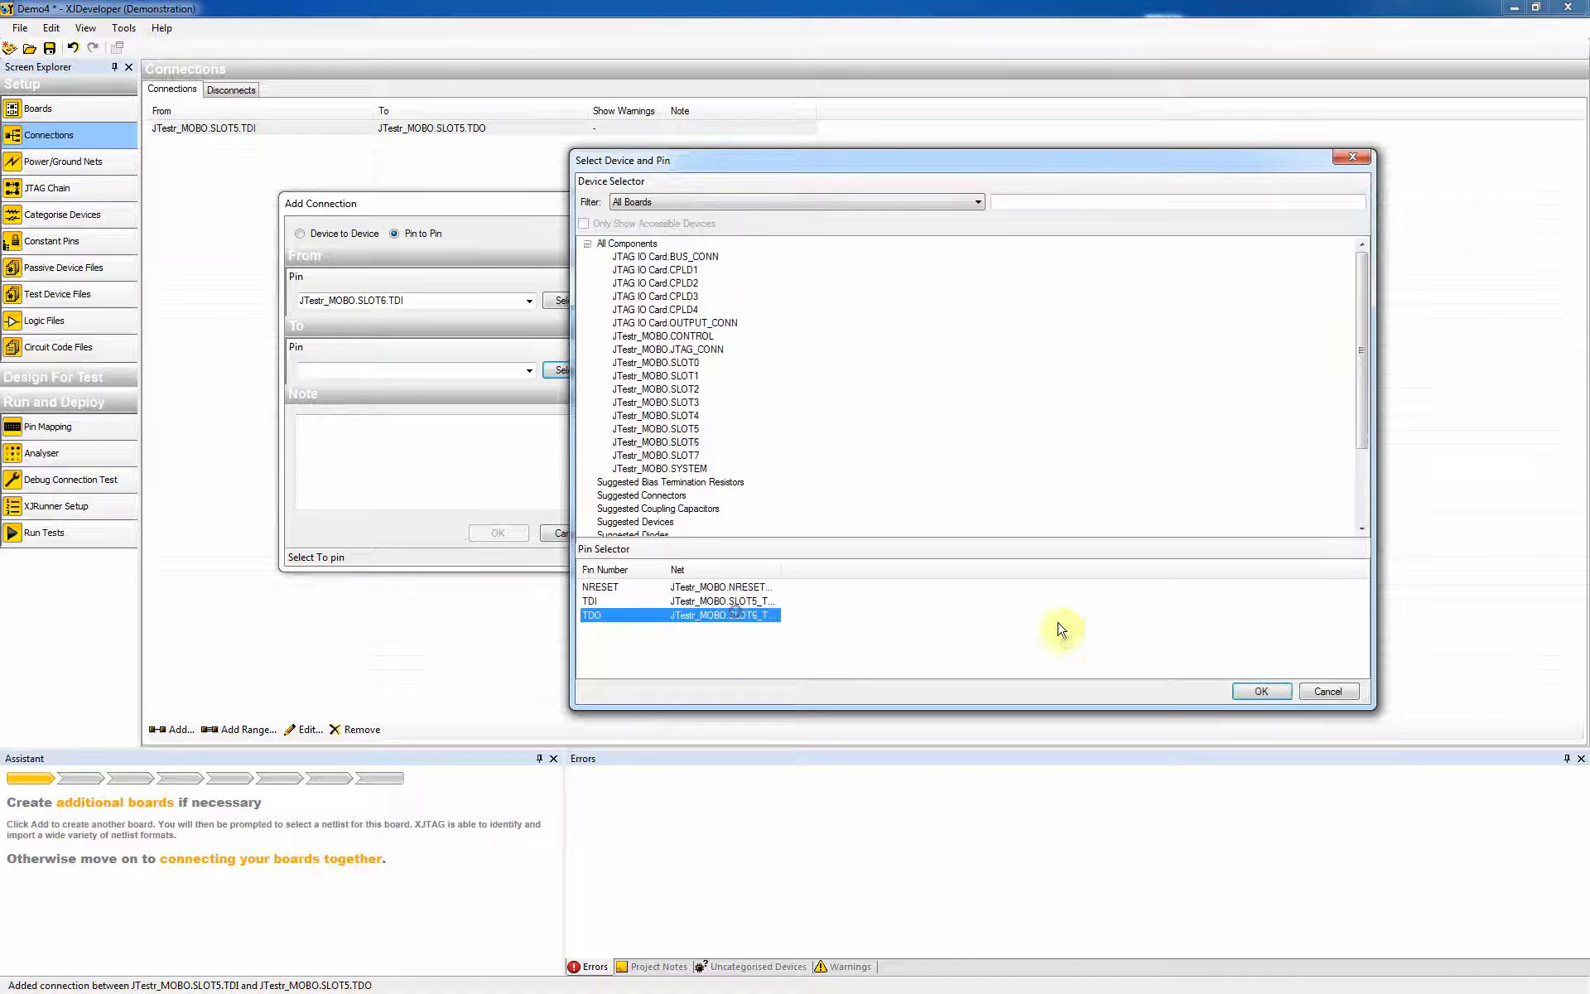
left_click(1260, 691)
left_click(498, 533)
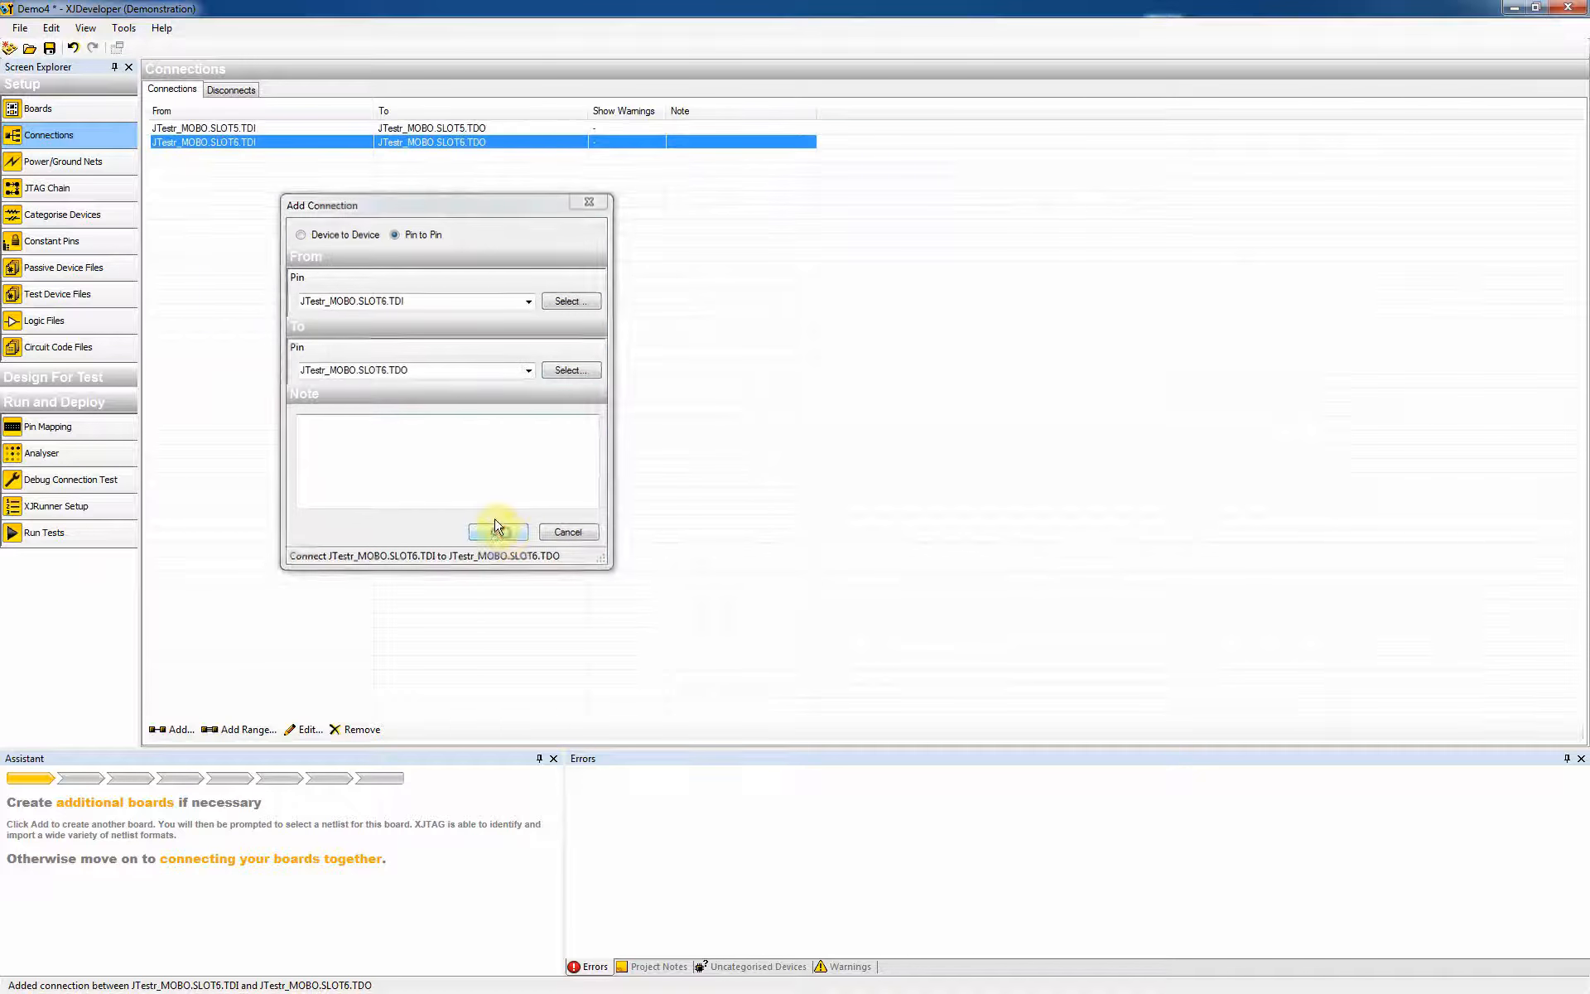
Step: Start a third pin-to-pin connection with JTestr_MOBO.SLOT7.TDI as the From pin
left_click(171, 728)
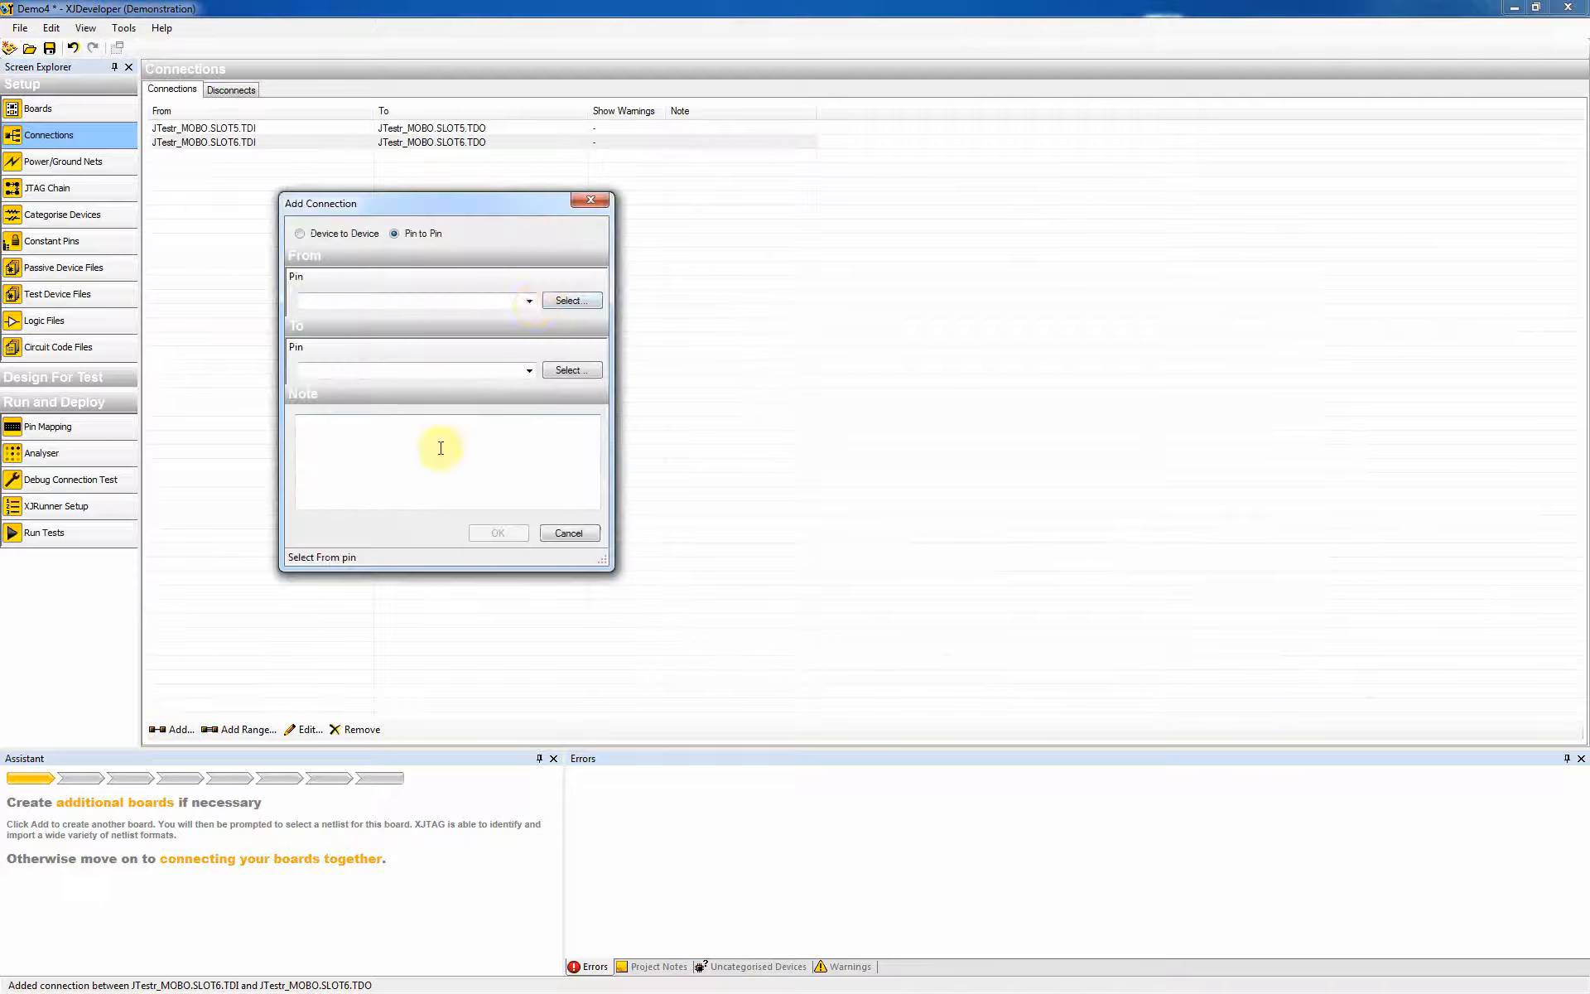
left_click(571, 300)
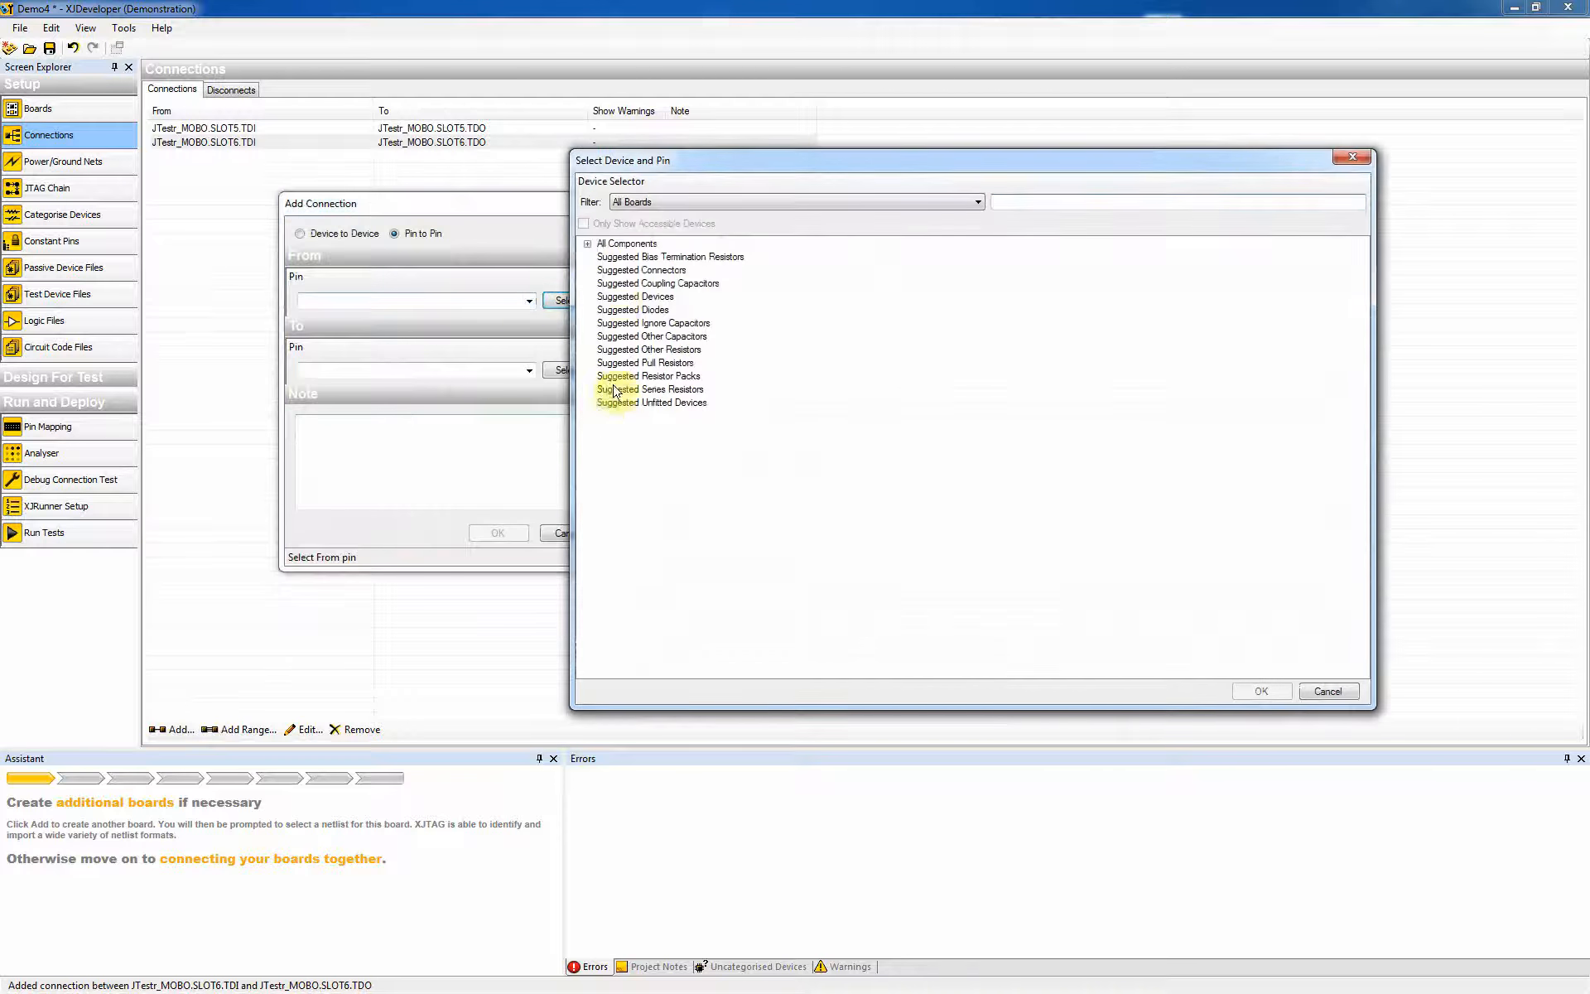
left_click(589, 245)
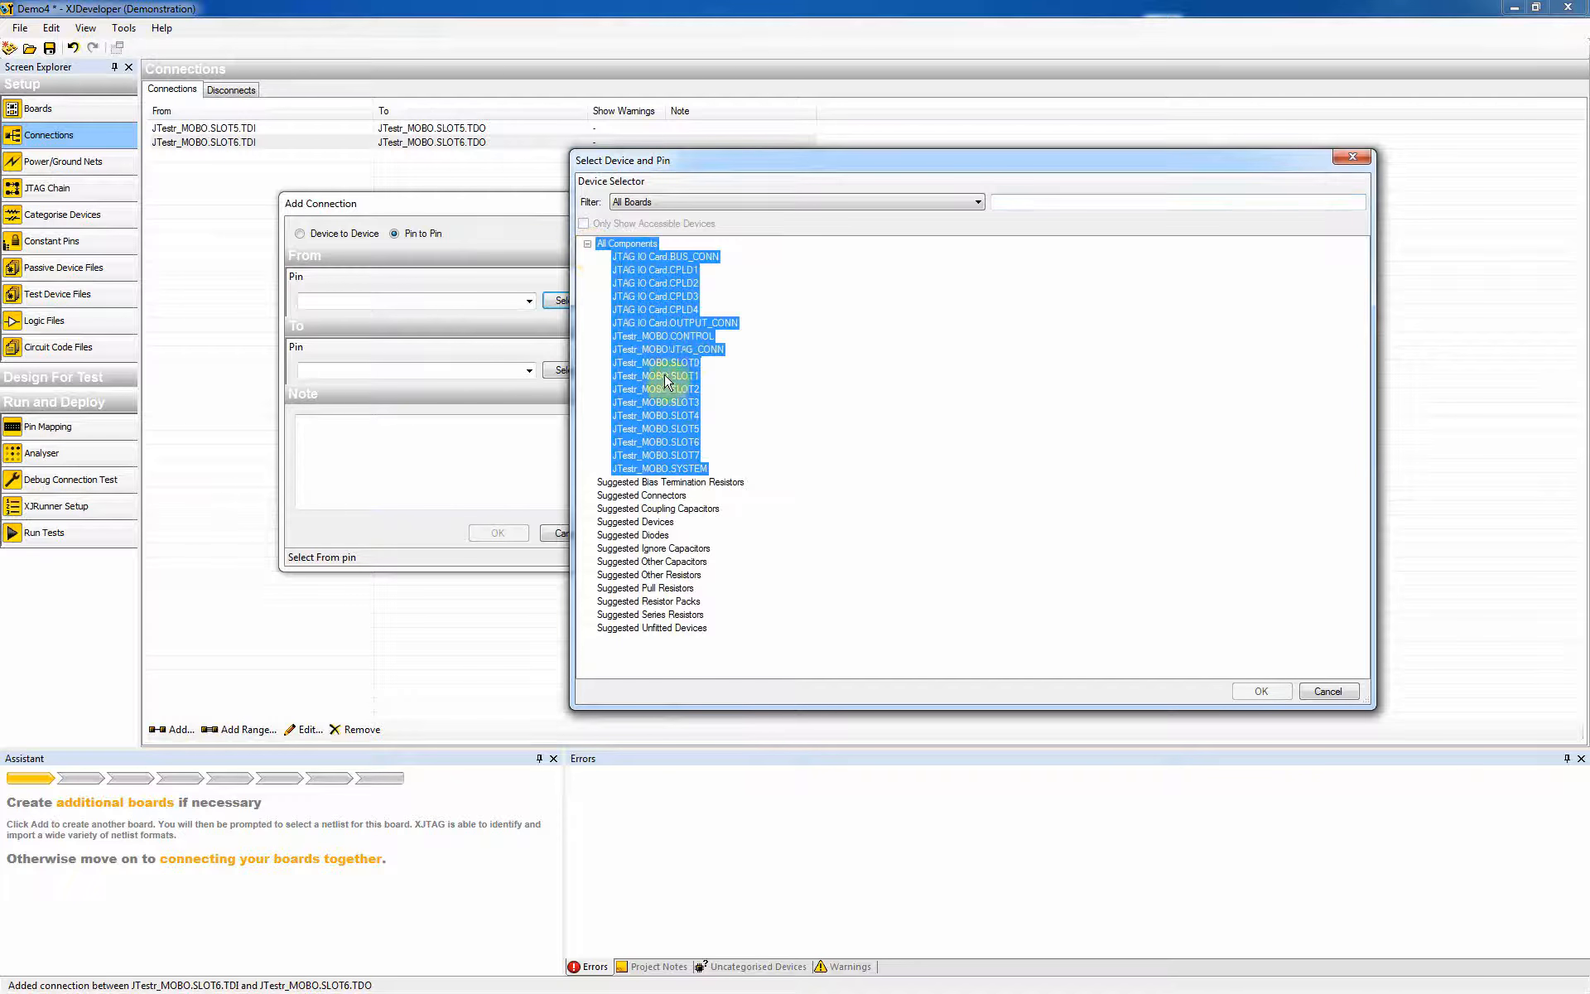
left_click(689, 430)
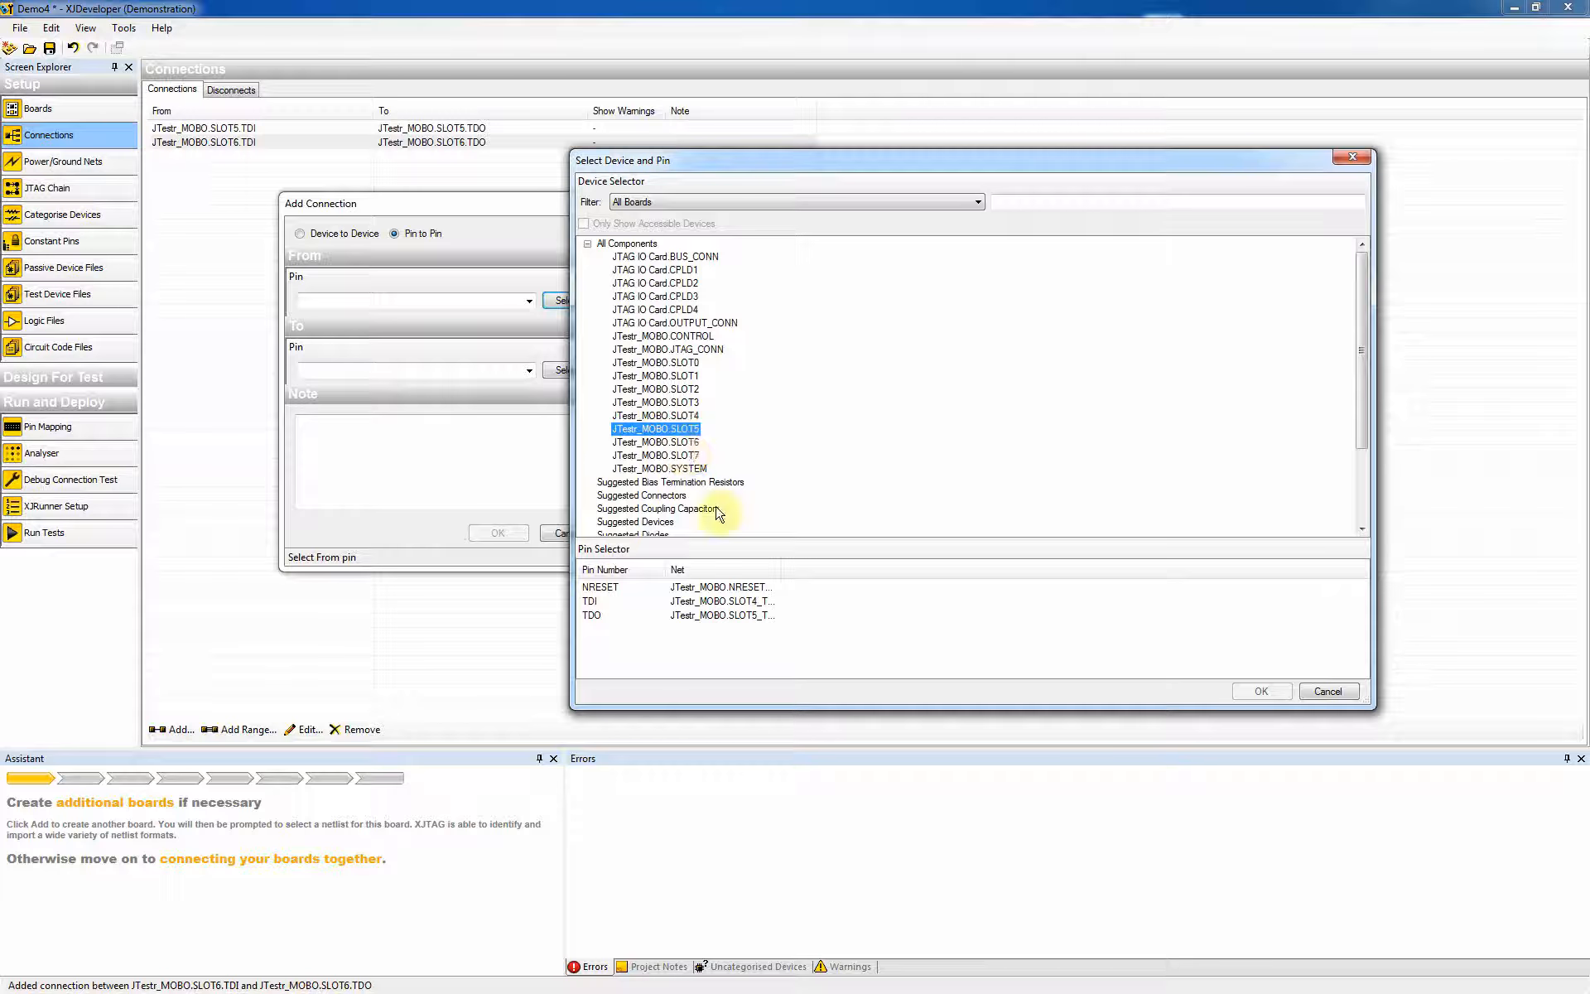
left_click(686, 455)
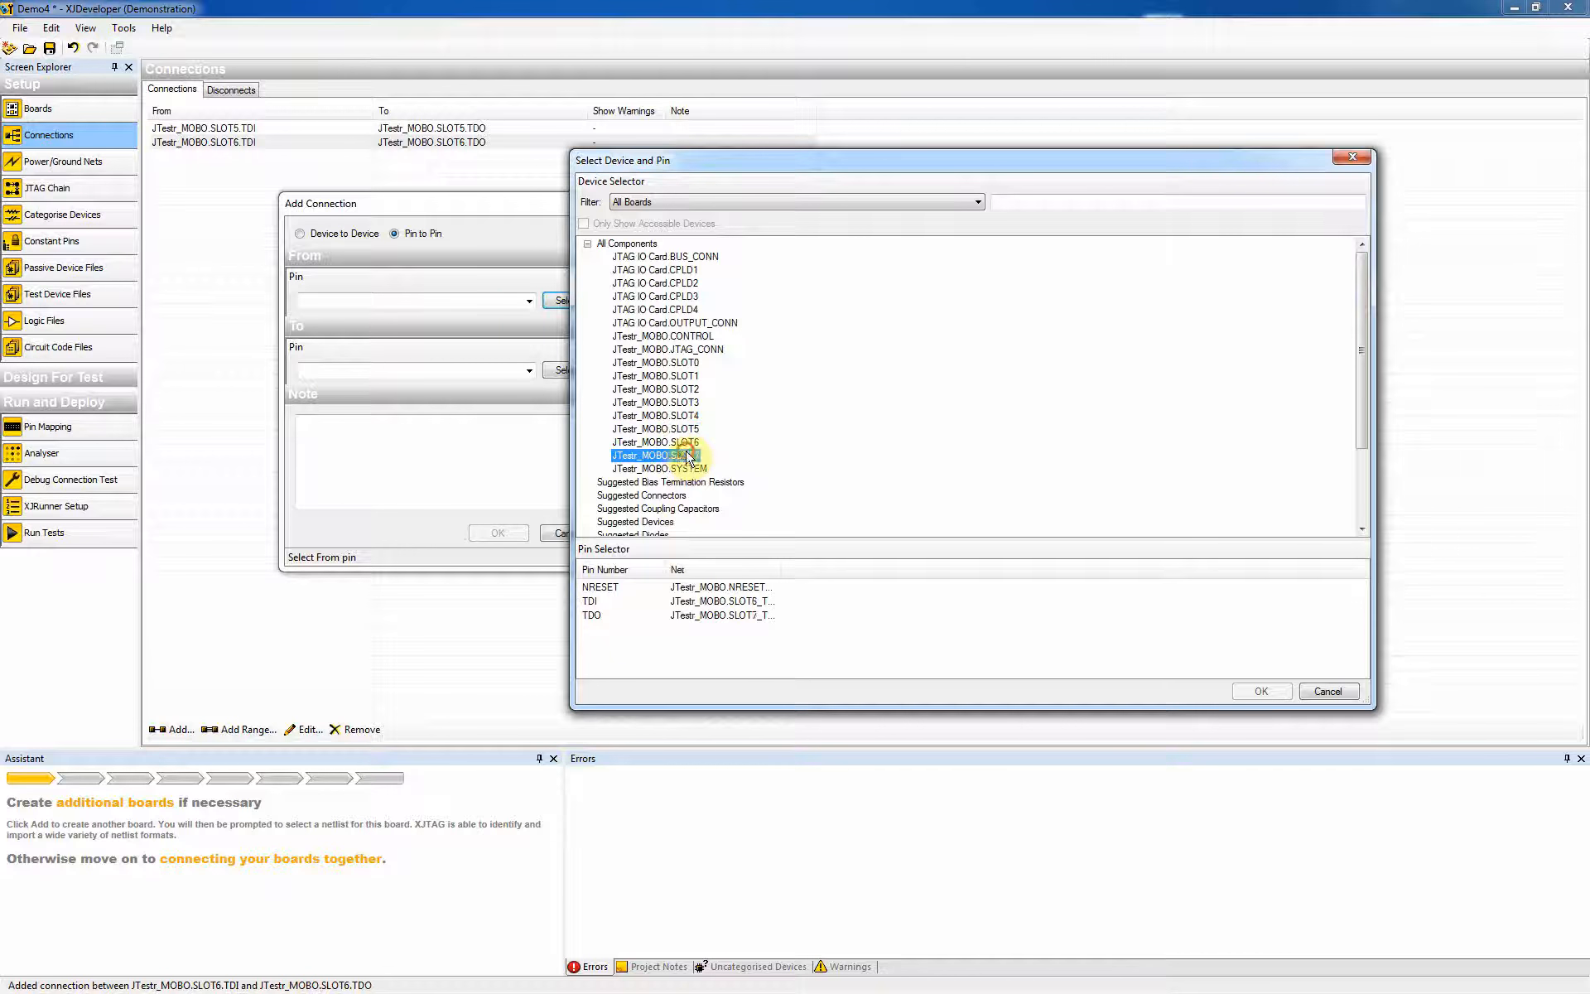
left_click(640, 602)
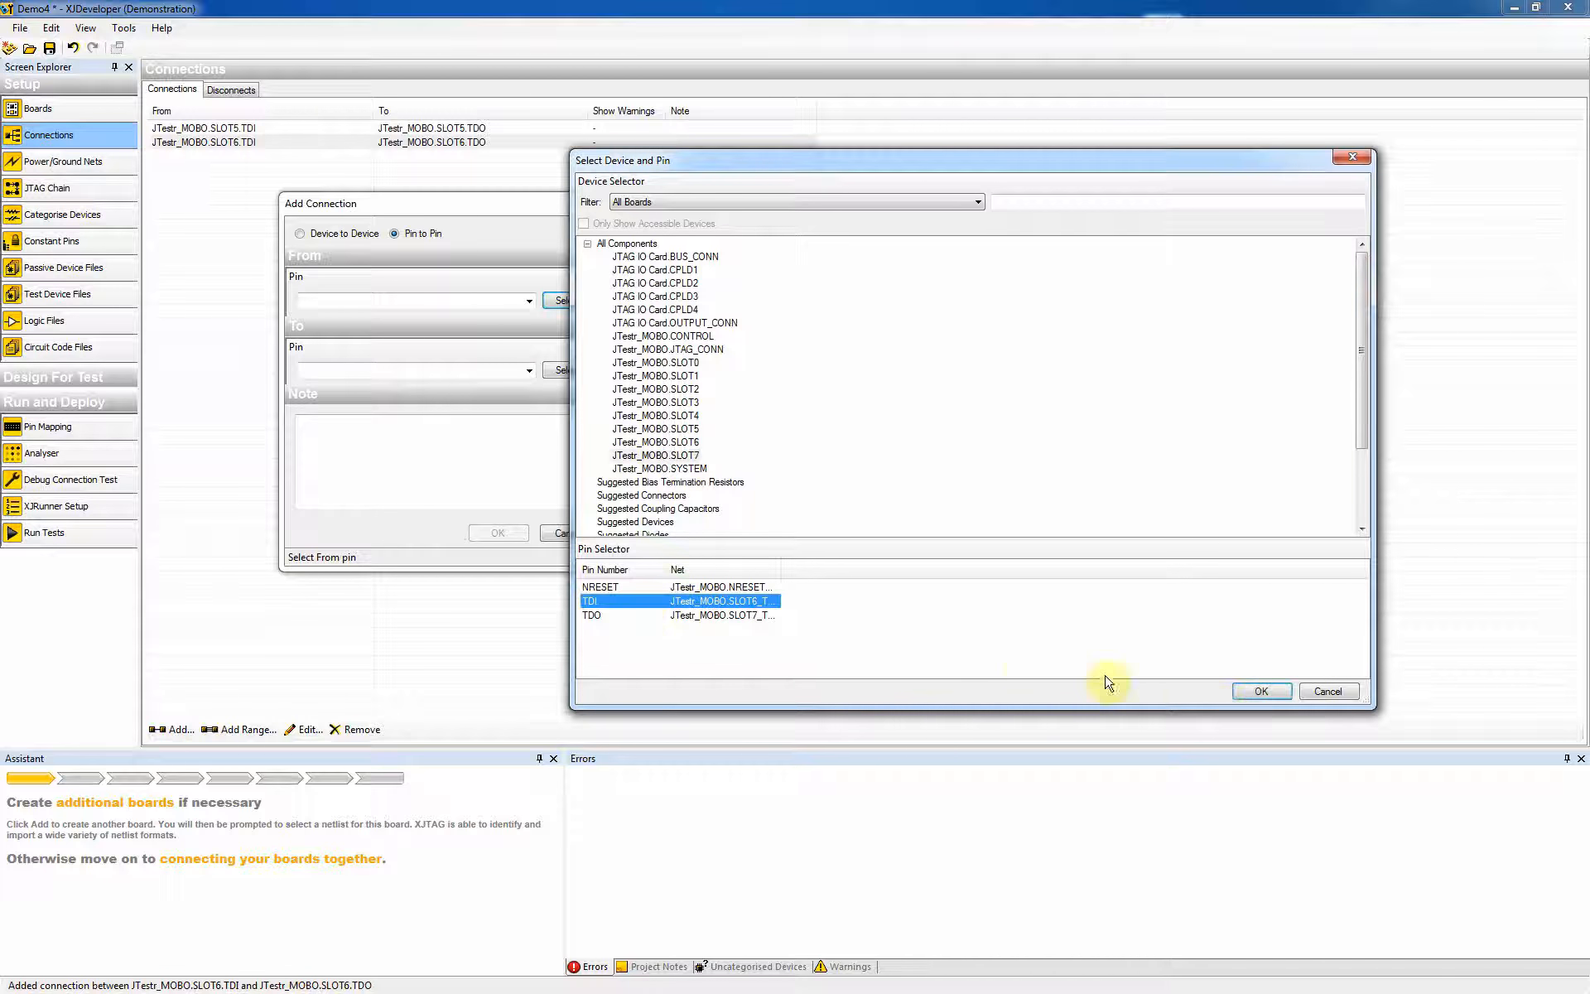
left_click(1260, 692)
Step: Set JTestr_MOBO.SLOT7.TDO as the To pin and add the SLOT7 connection
left_click(567, 371)
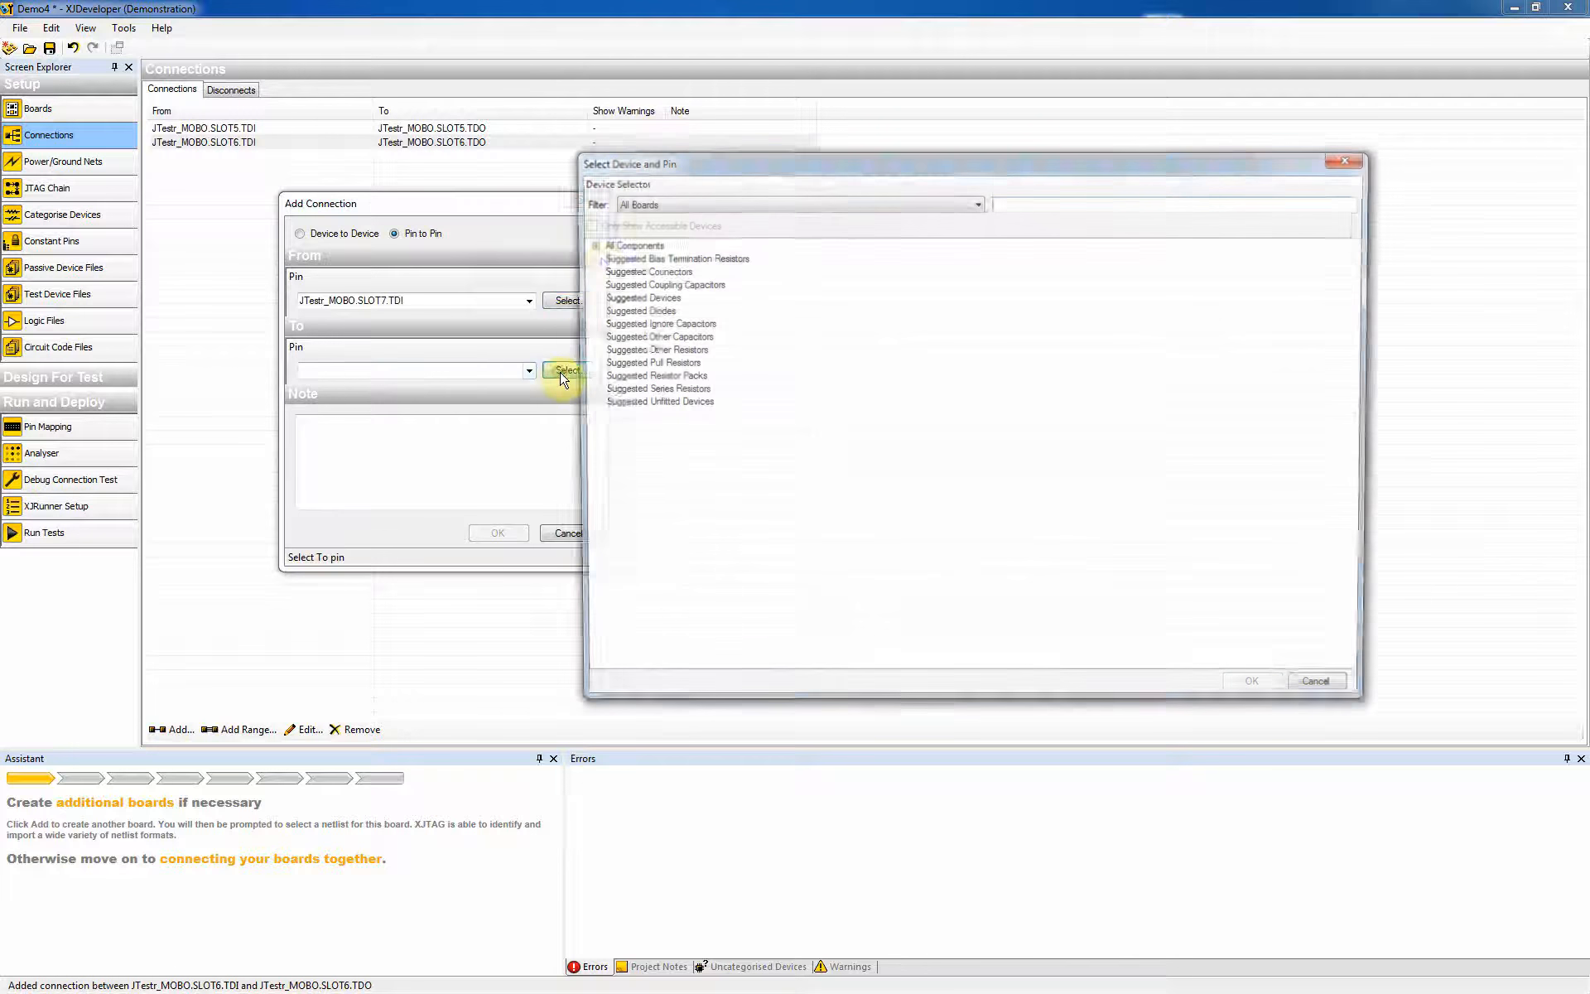
left_click(587, 244)
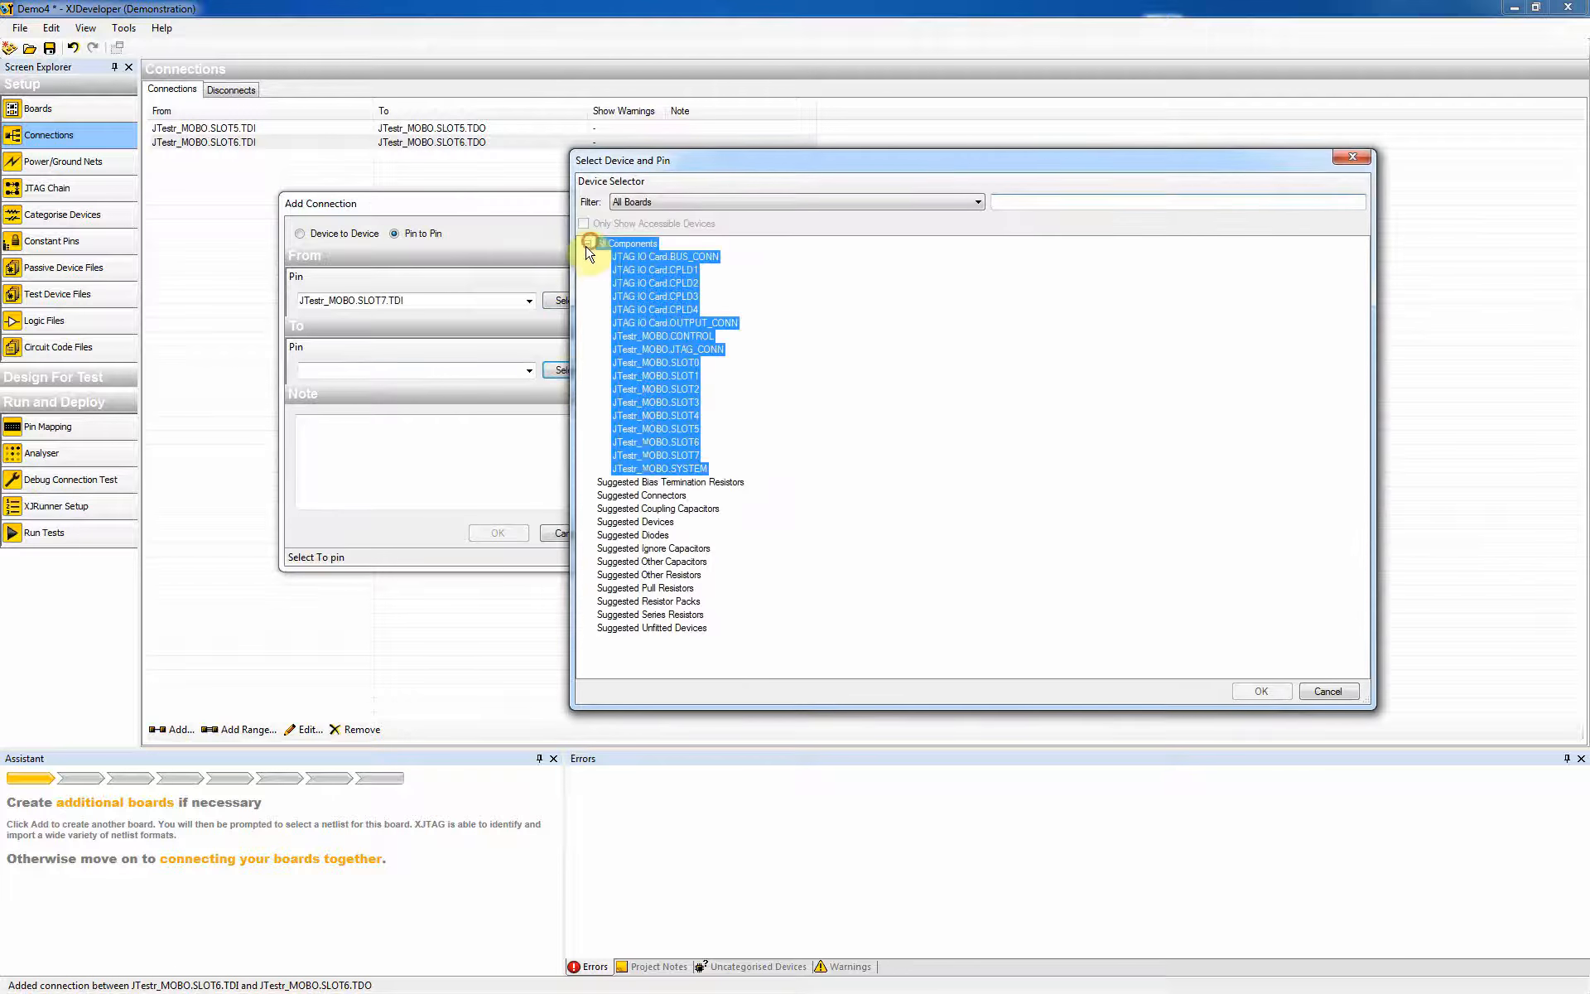
left_click(695, 455)
left_click(727, 616)
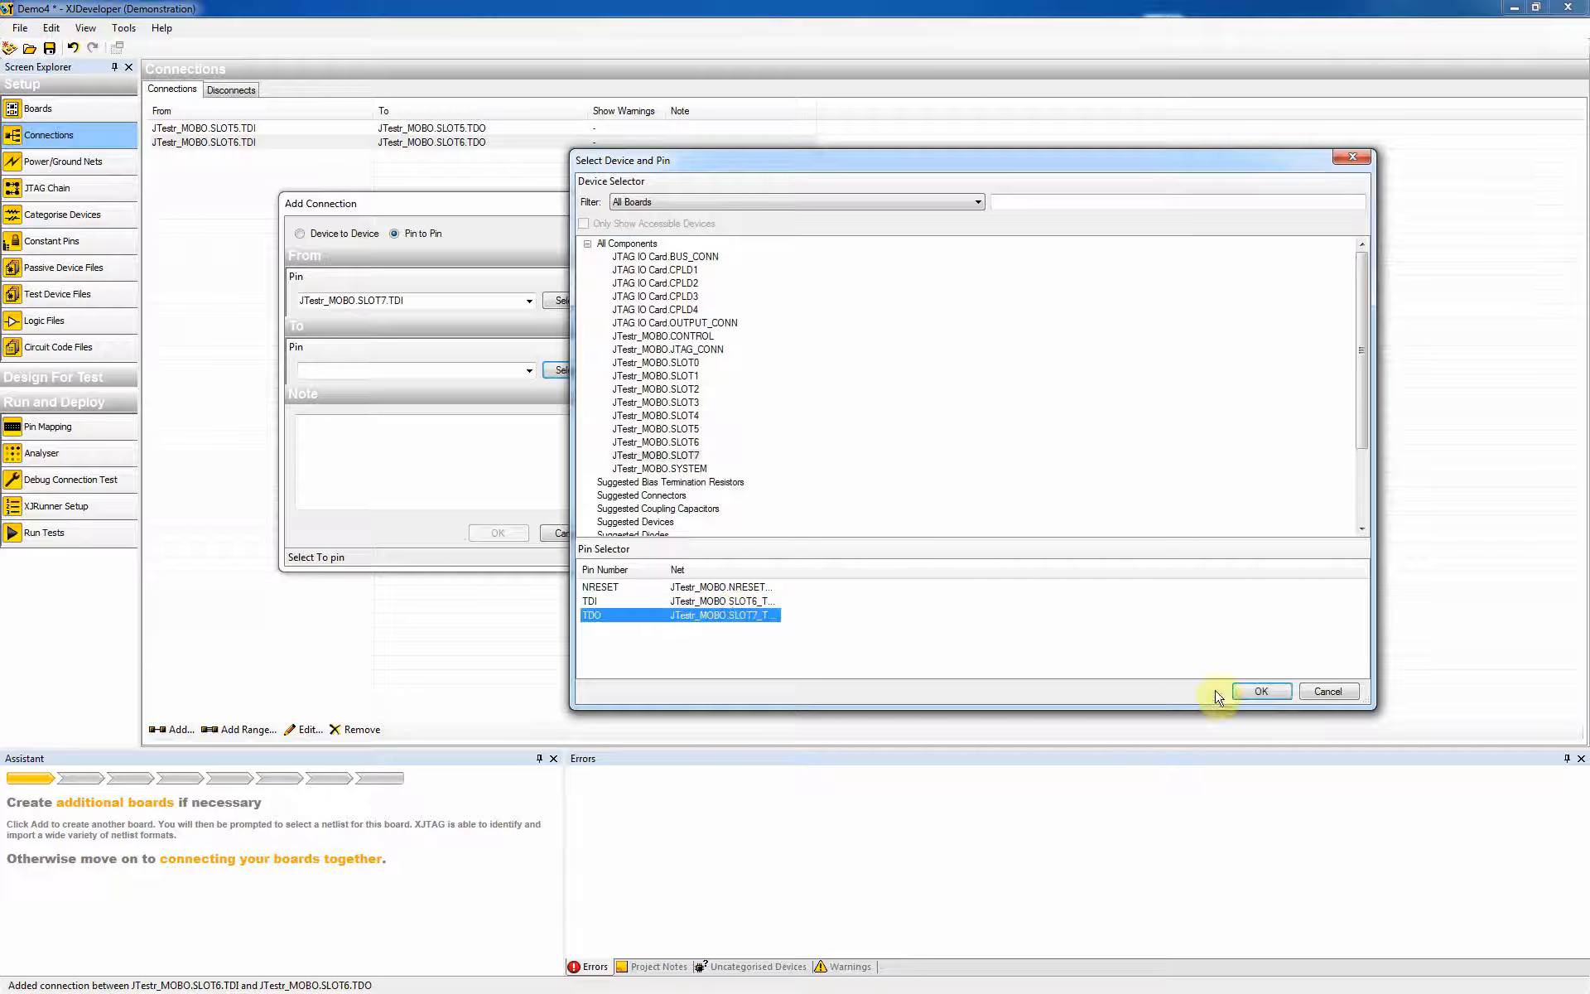
left_click(1261, 692)
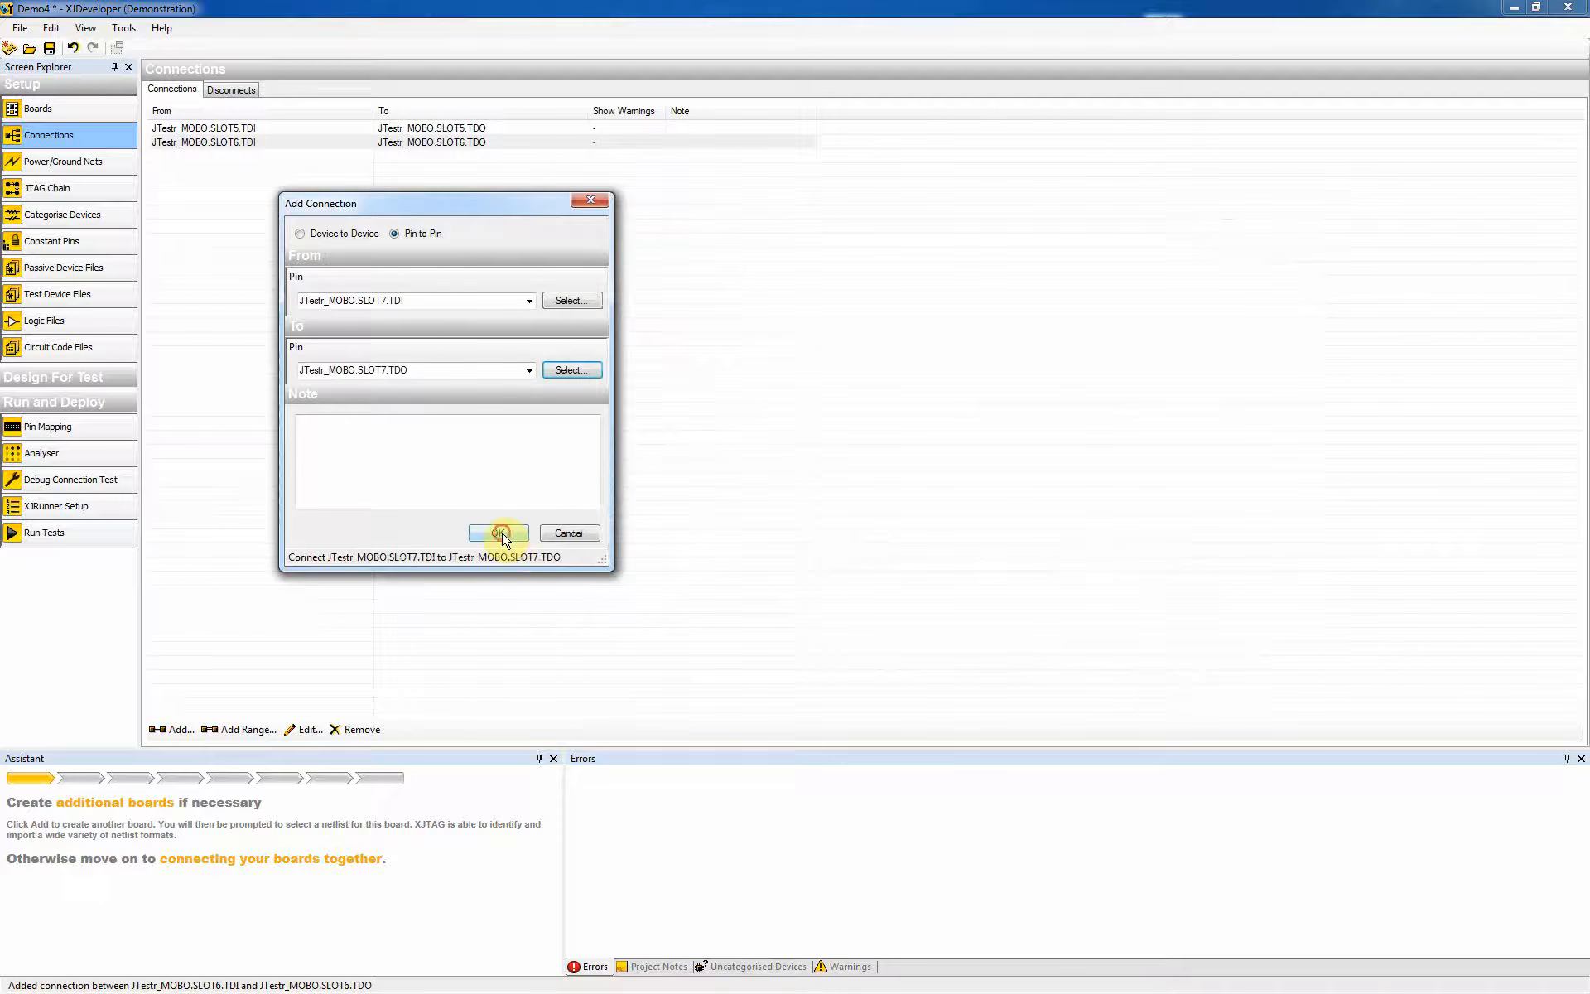
left_click(501, 534)
Step: Switch to the motherboard schematic in Snipping Tool and examine the BANK1 chain from SLOT7 down to SLOT4
mouse_move(0, 49)
left_mouse_down()
mouse_move(433, 185)
mouse_move(753, 0)
left_mouse_up()
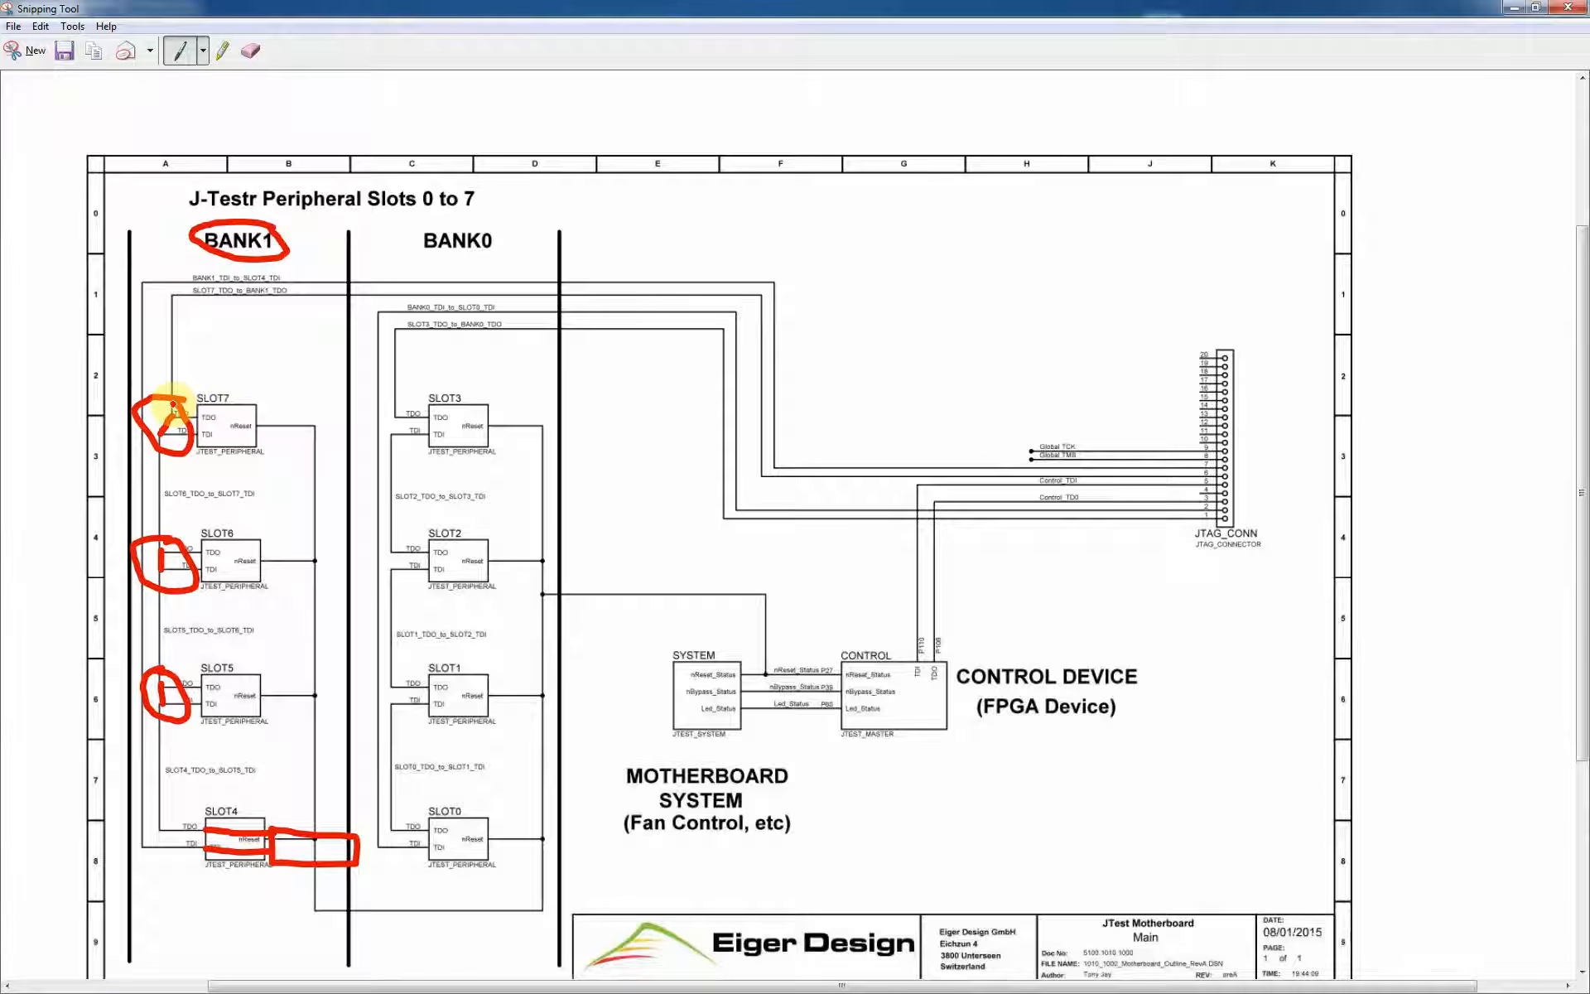
left_click(169, 536)
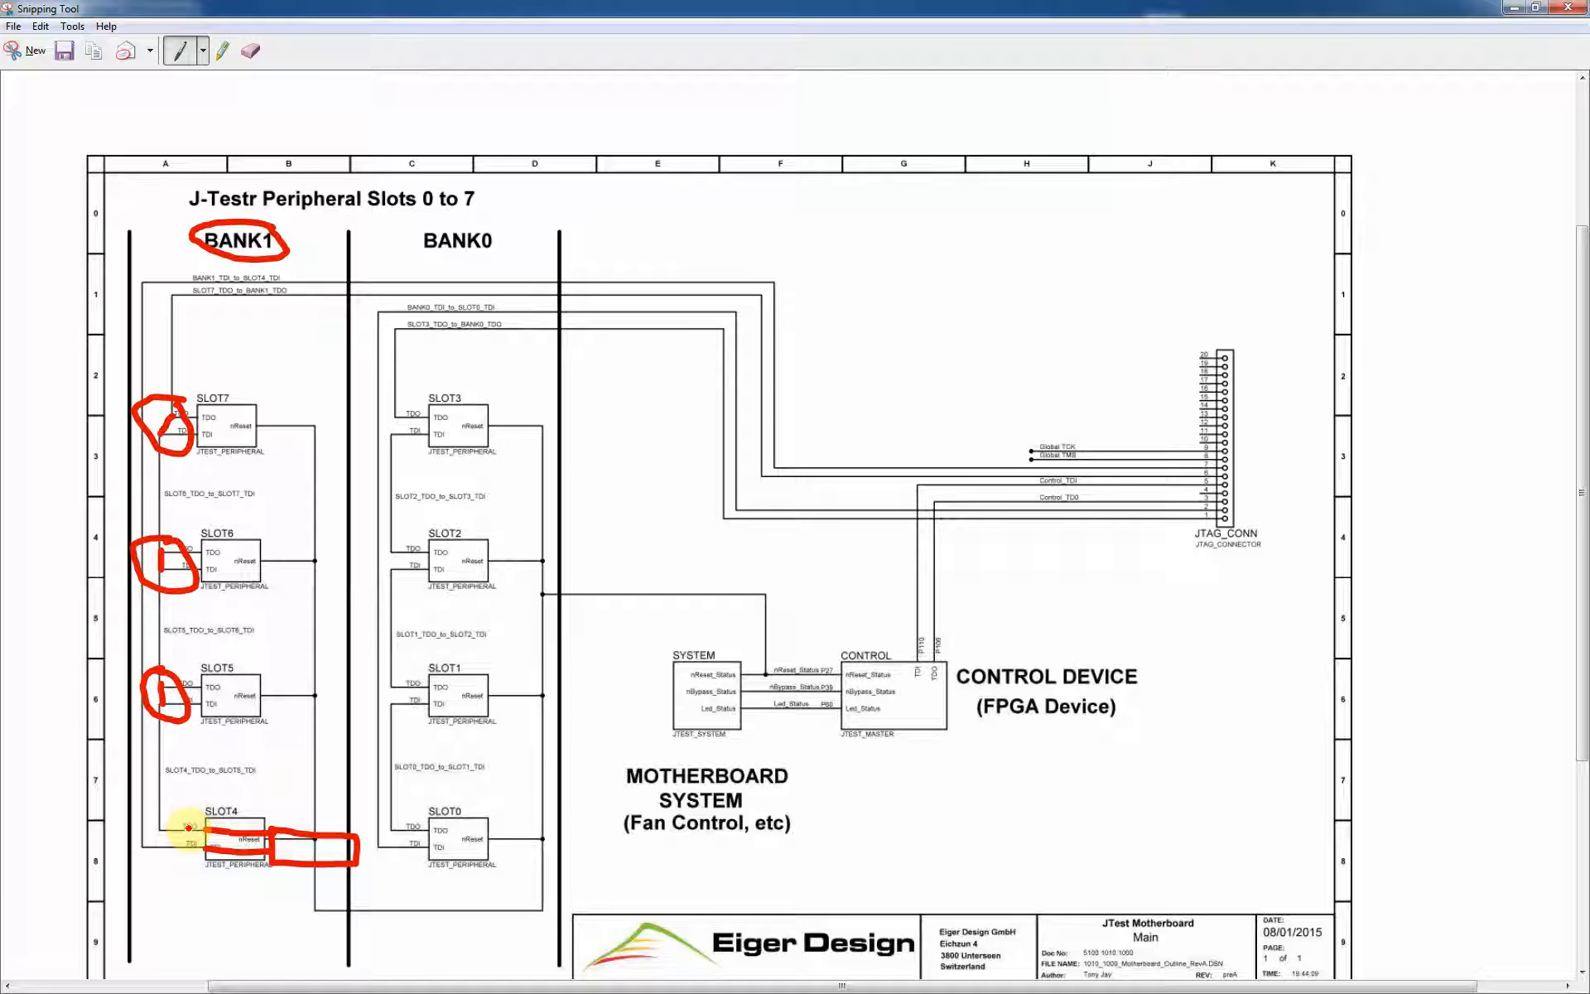
left_click_drag(189, 828, 289, 836)
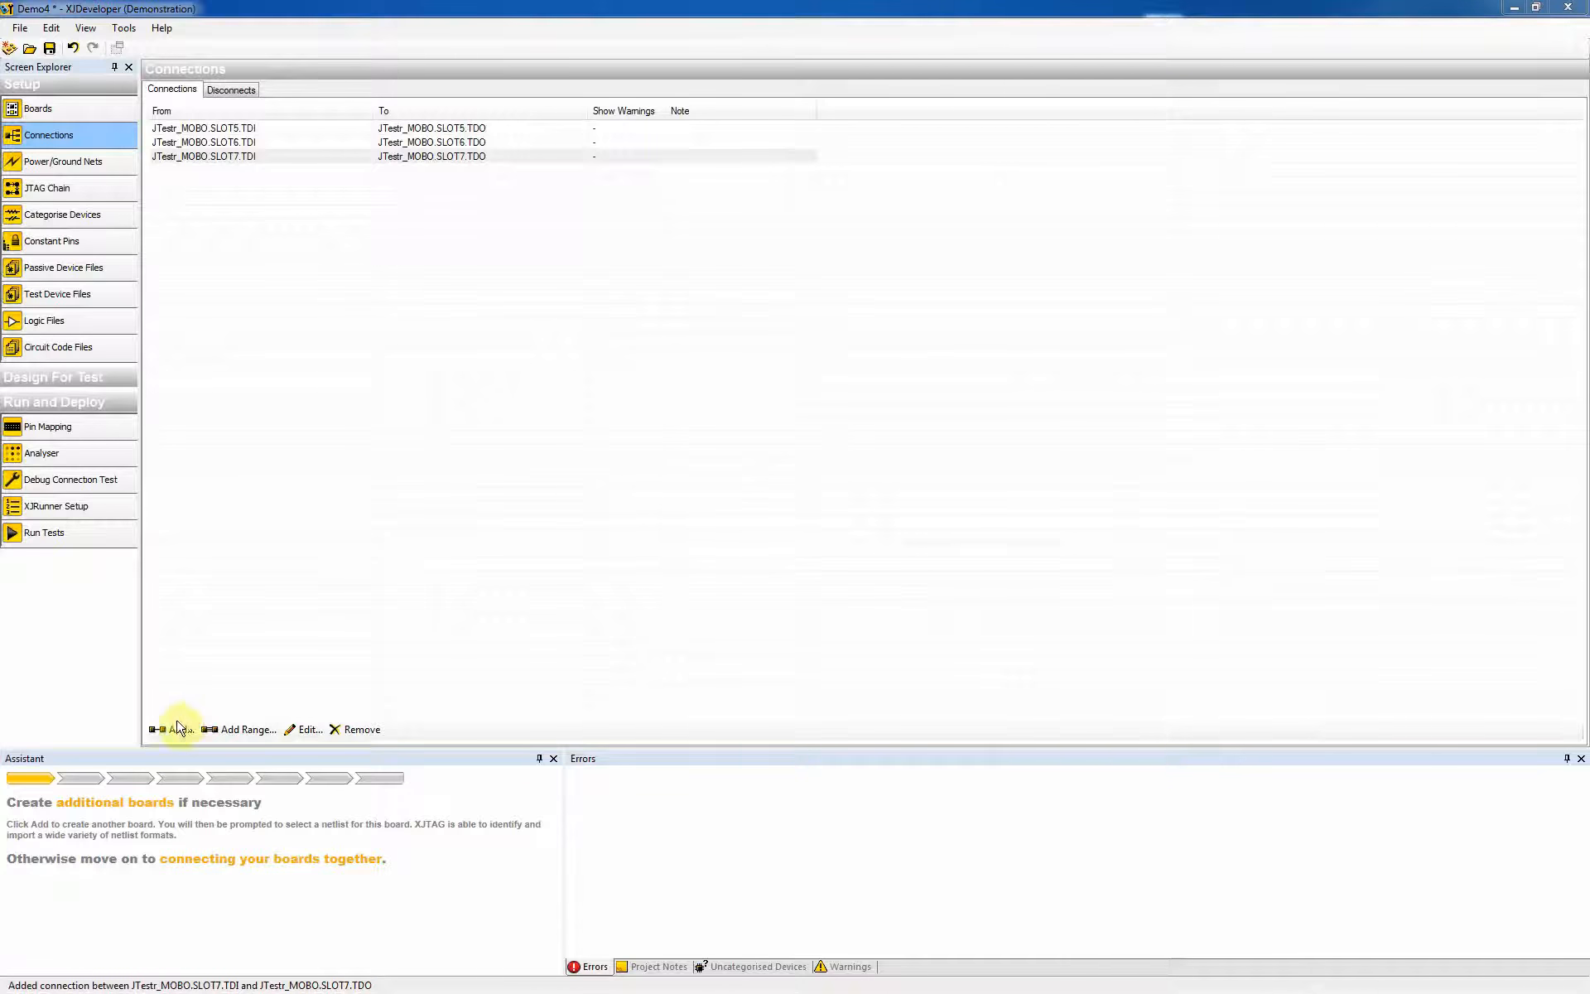
Step: Start a pin-to-pin connection in XJDeveloper with JTestr_MOBO.SLOT4.TDI as the From pin
left_click(172, 730)
left_click(561, 300)
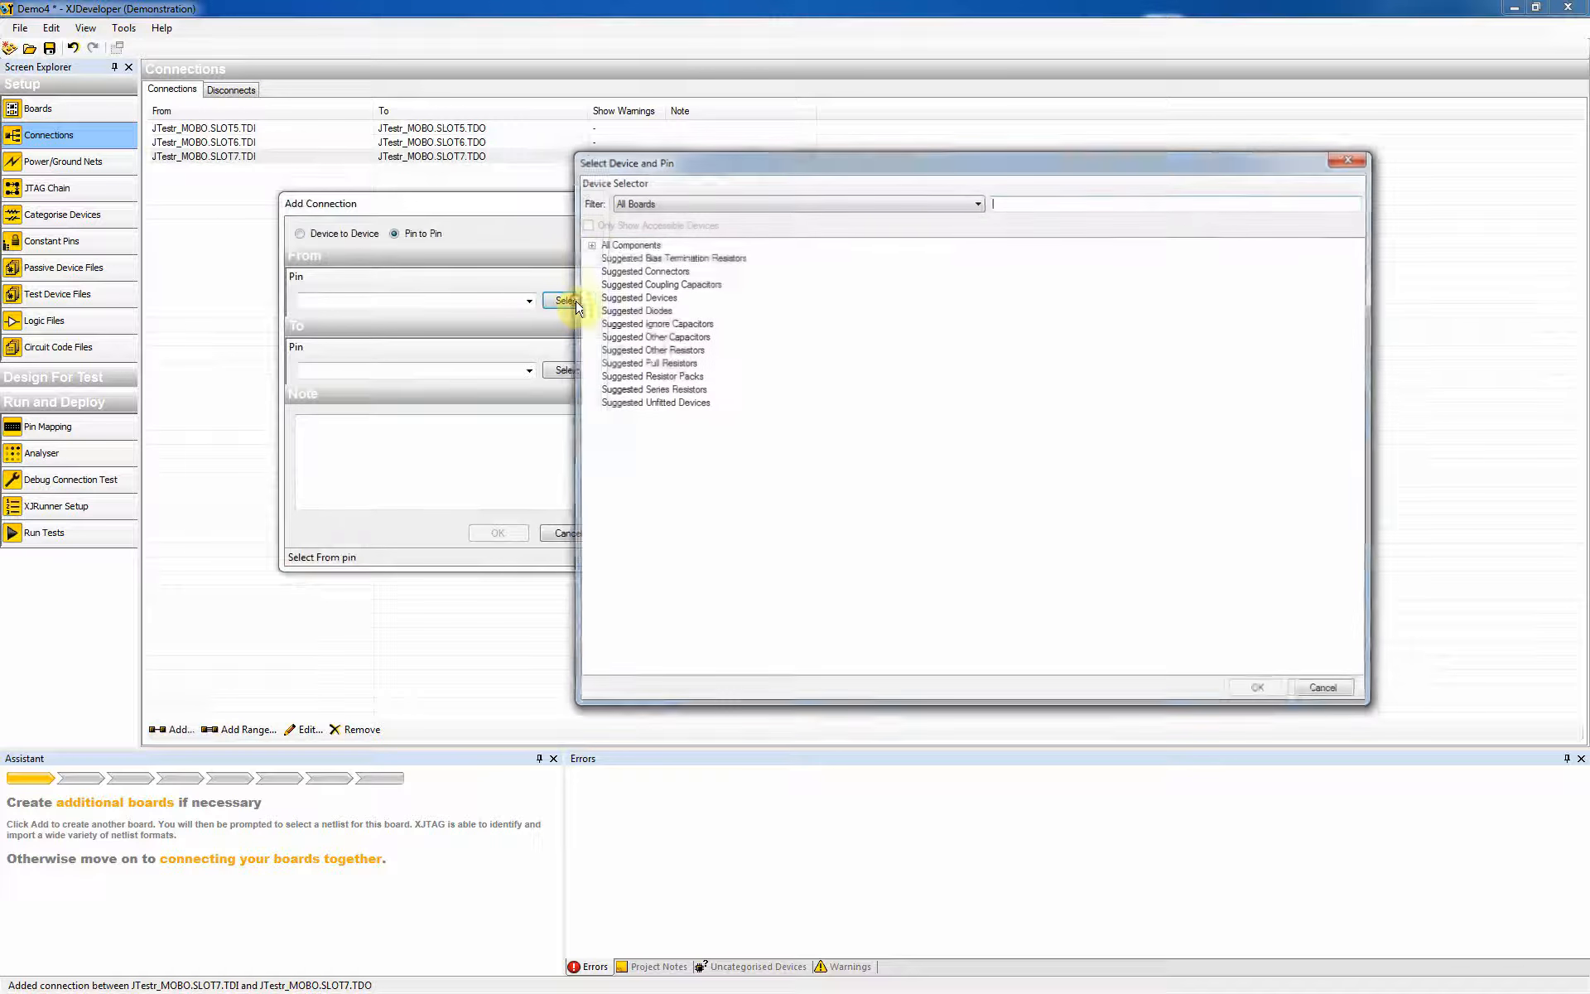
left_click(588, 245)
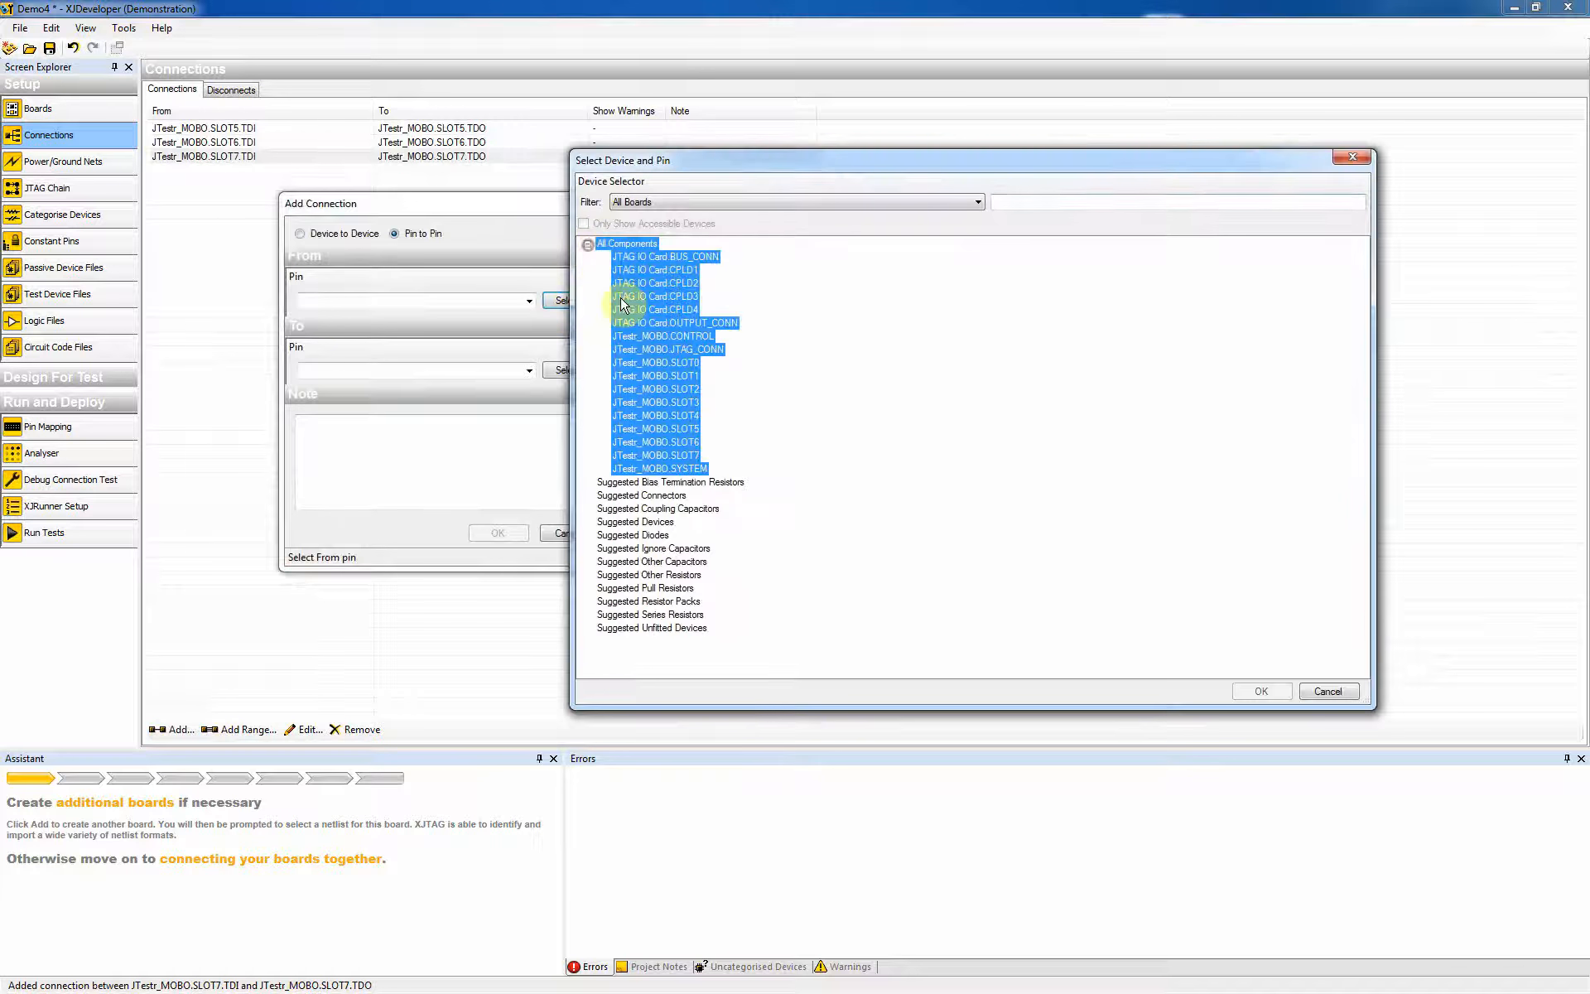
left_click(692, 415)
left_click(661, 601)
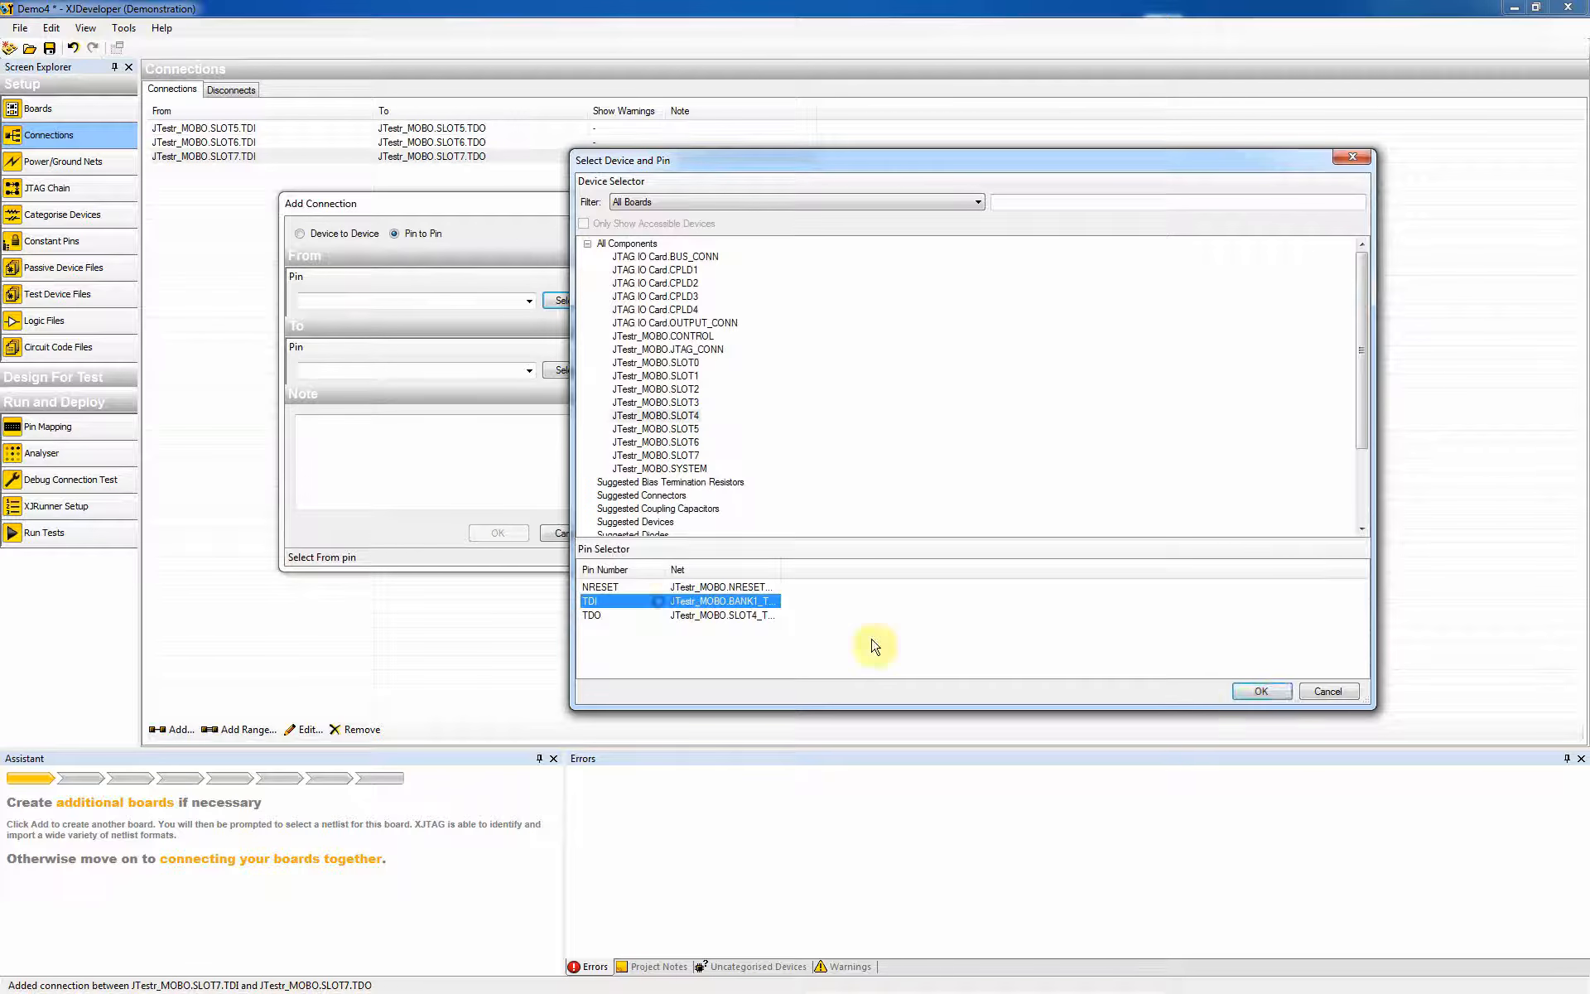
left_click(1260, 690)
Step: Filter the devices to the JTAG IO Card, set BUS_CONN.TDI as the To pin and add the SLOT4 TDI connection
left_click(570, 370)
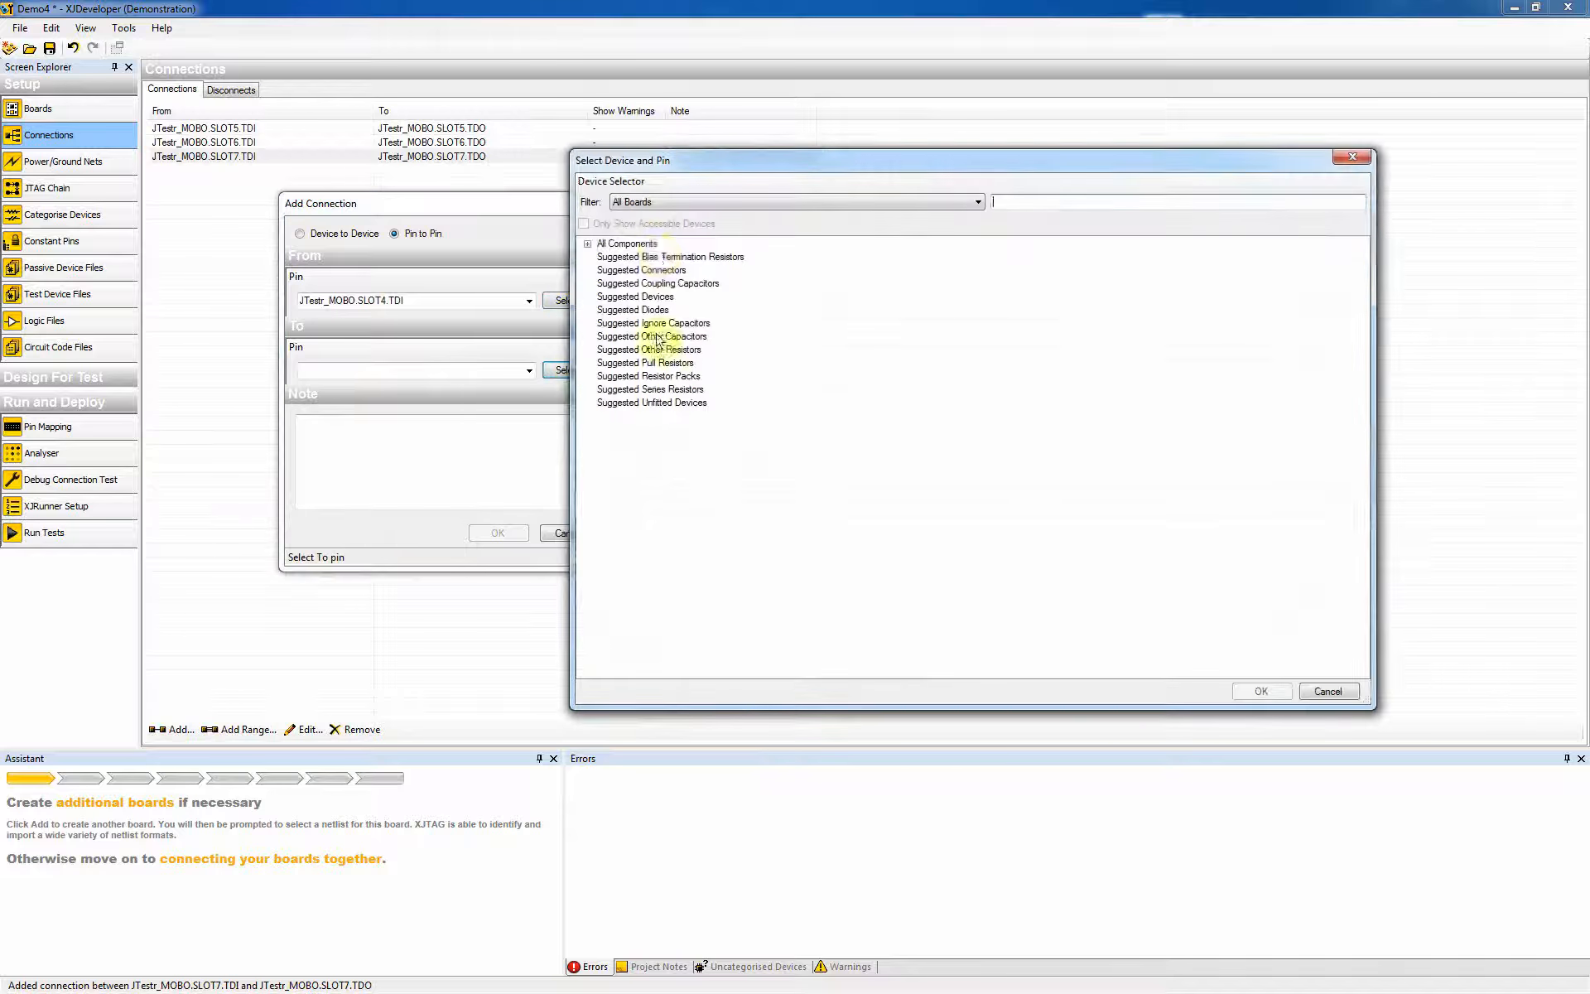
left_click(589, 245)
left_click(940, 202)
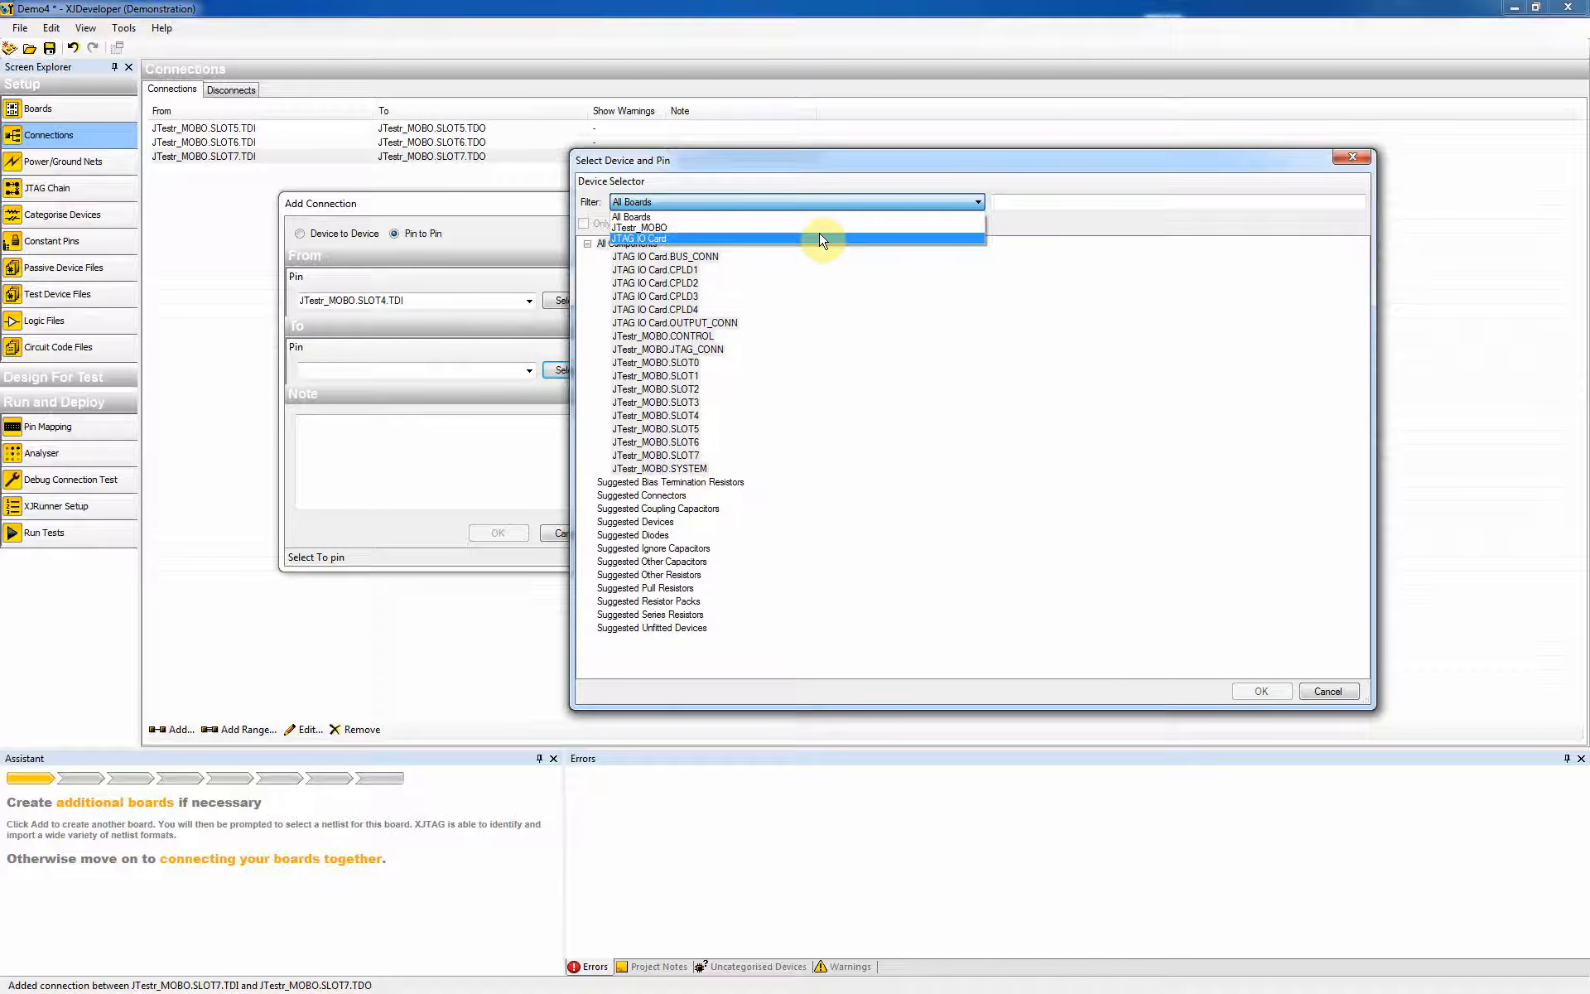
left_click(820, 239)
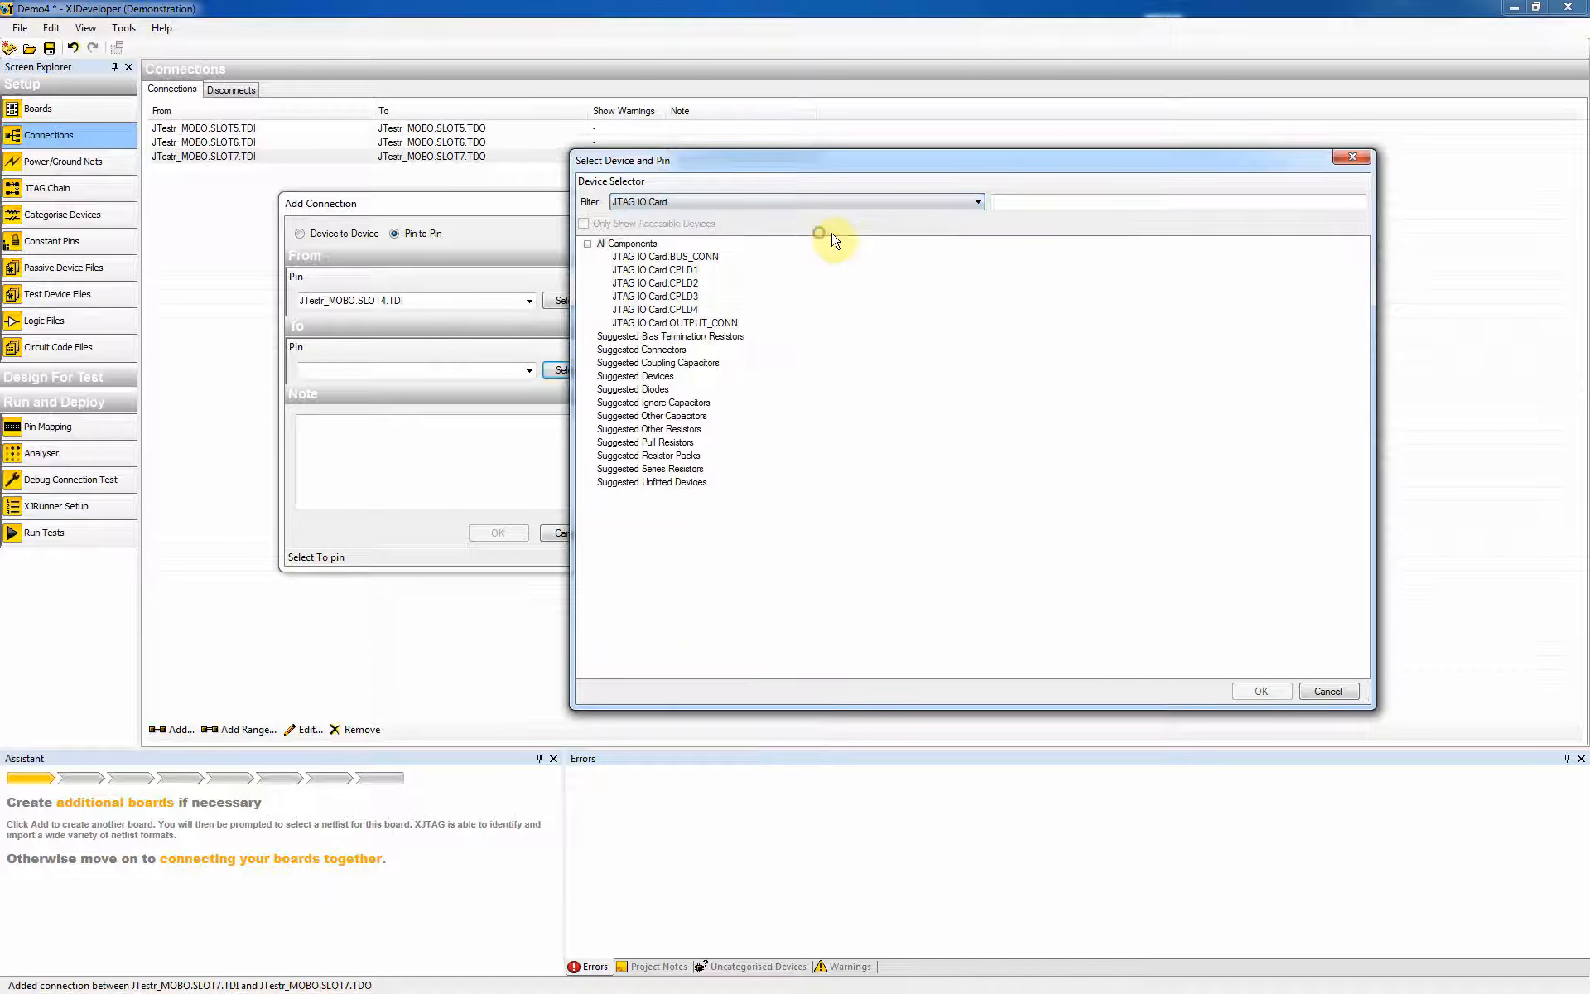
left_click(700, 258)
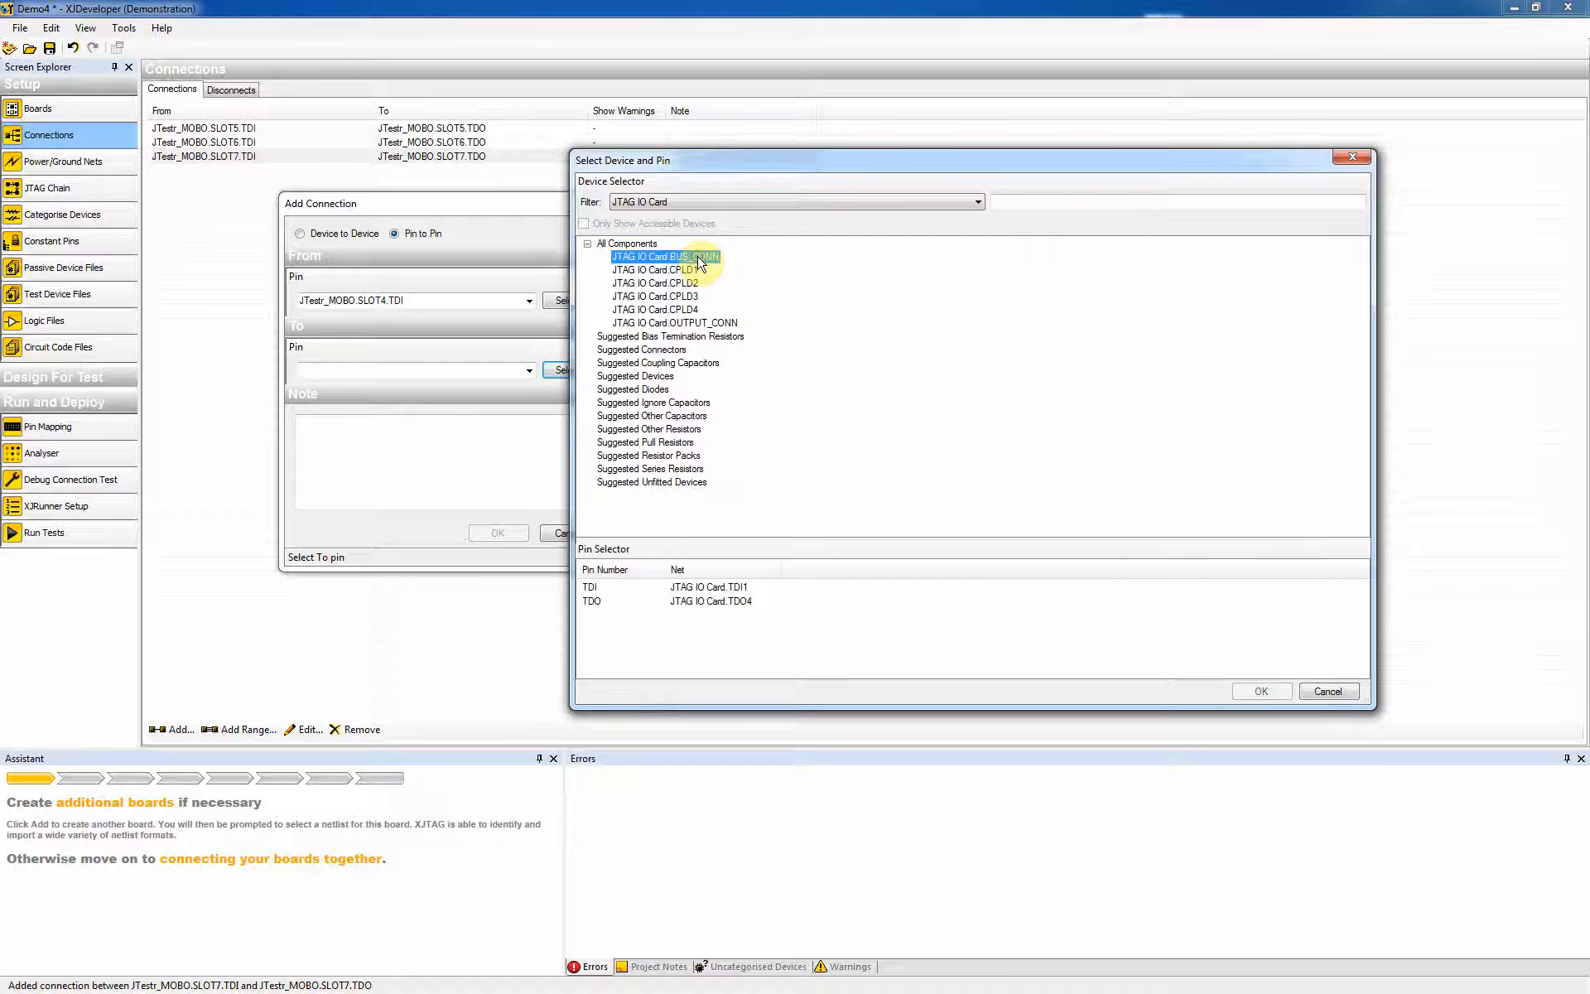
left_click(617, 590)
left_click(1260, 690)
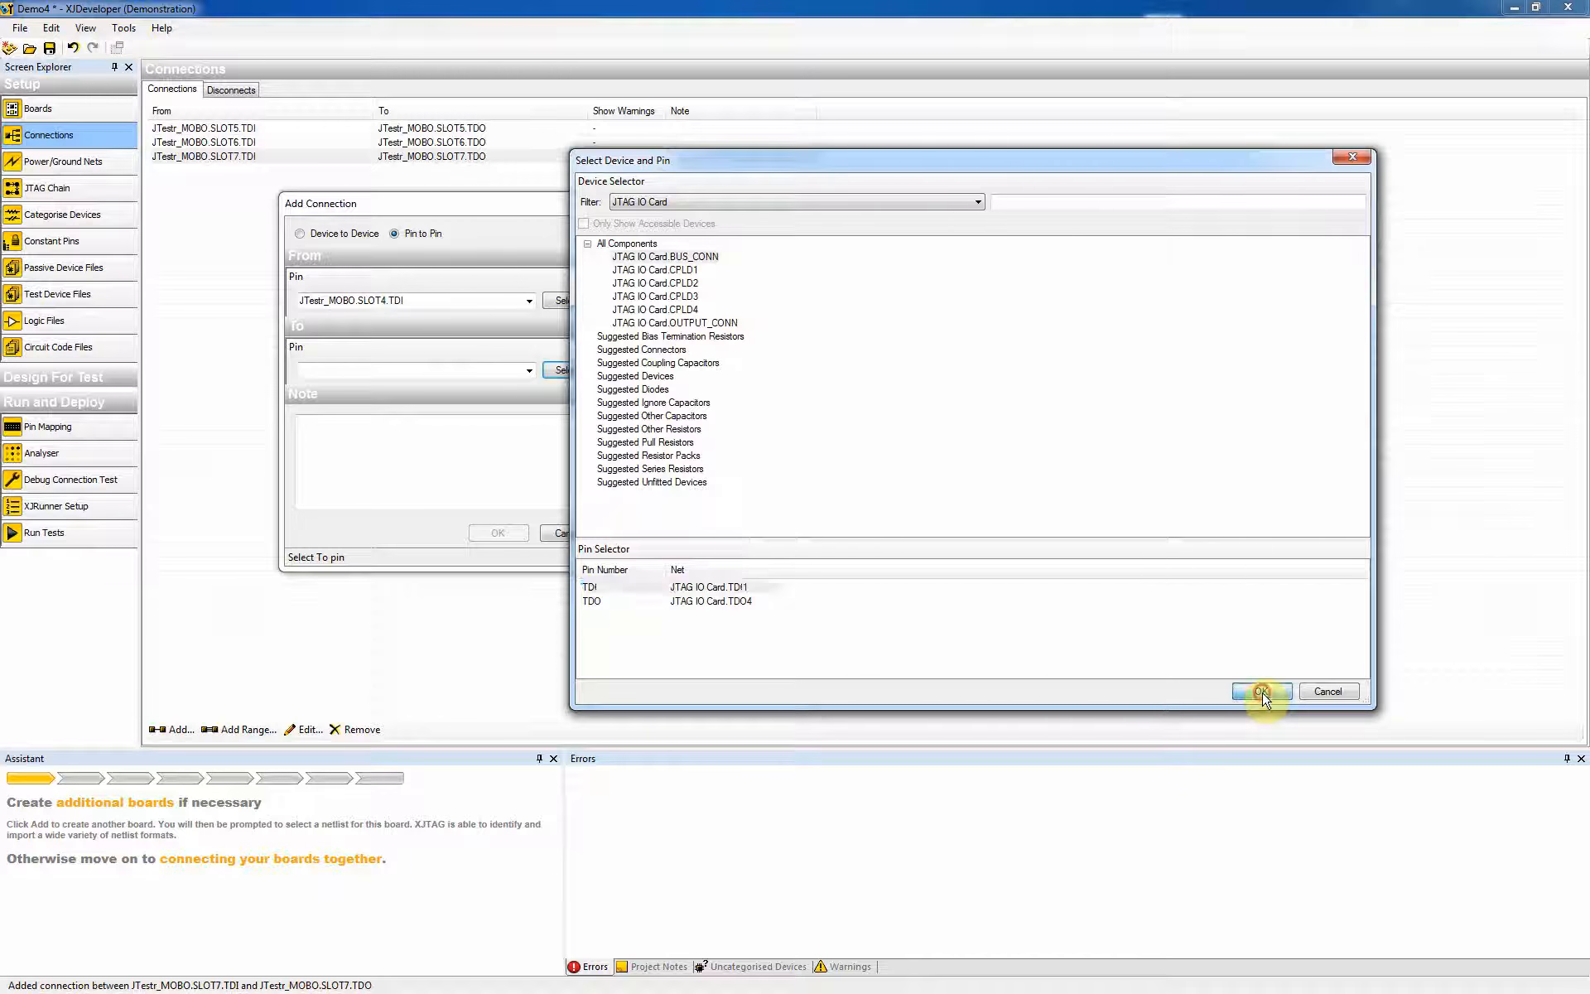
left_click(501, 532)
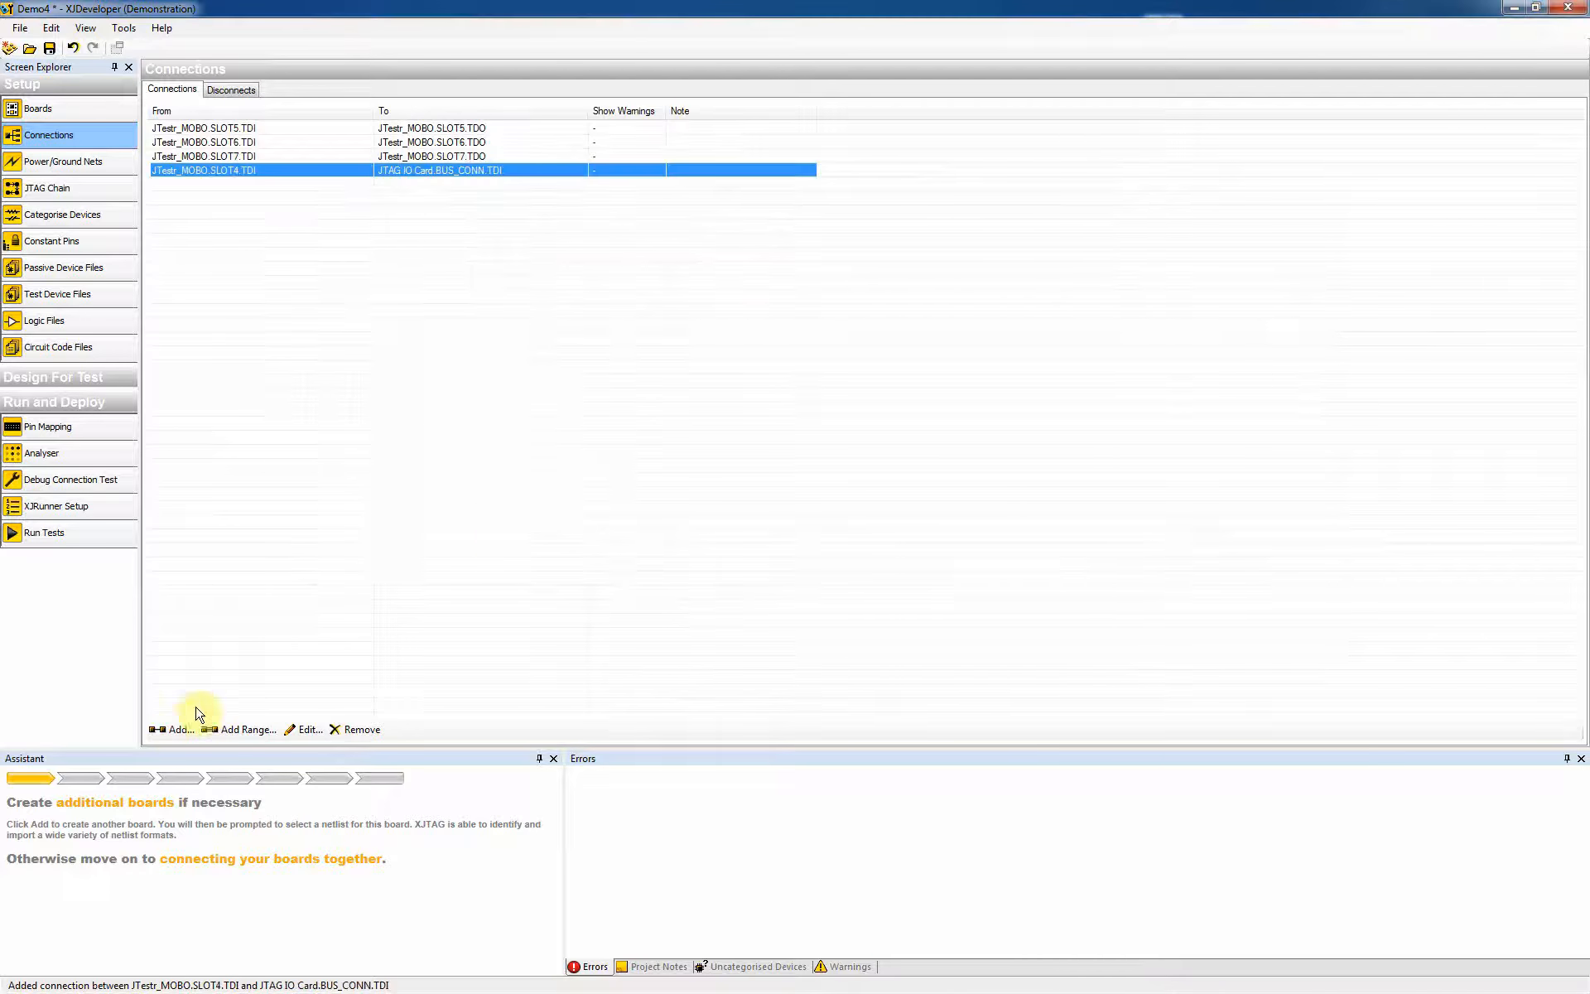
Step: Start another pin-to-pin connection with JTestr_MOBO.SLOT4.TDO as the From pin
left_click(172, 729)
left_click(557, 301)
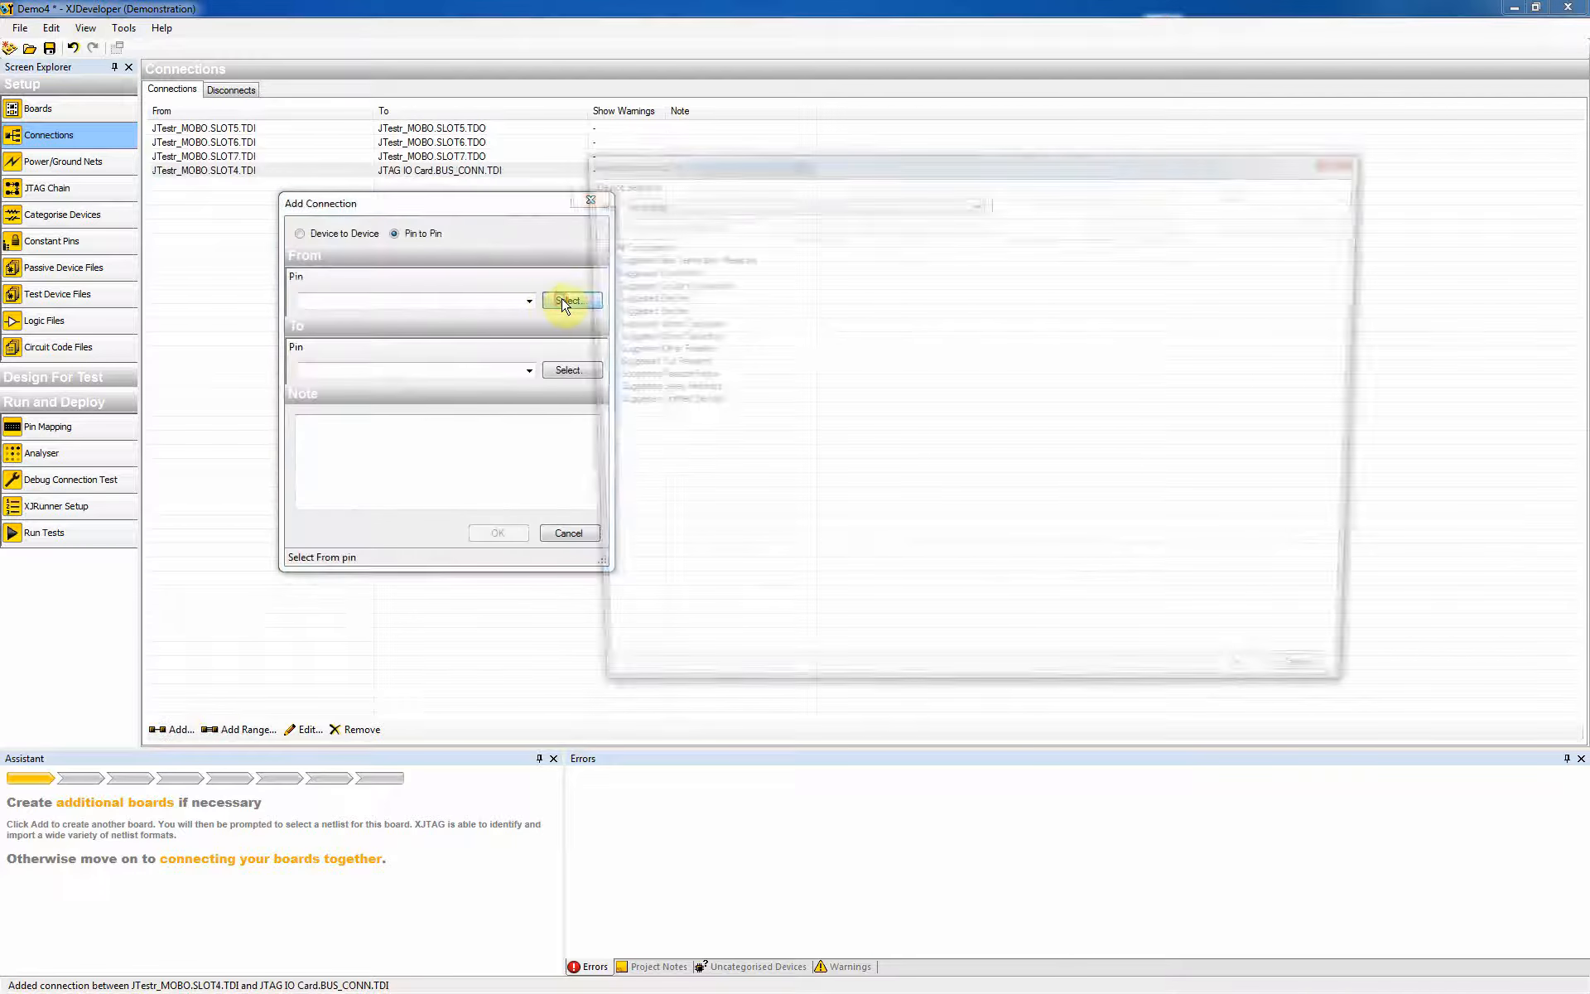
left_click(587, 243)
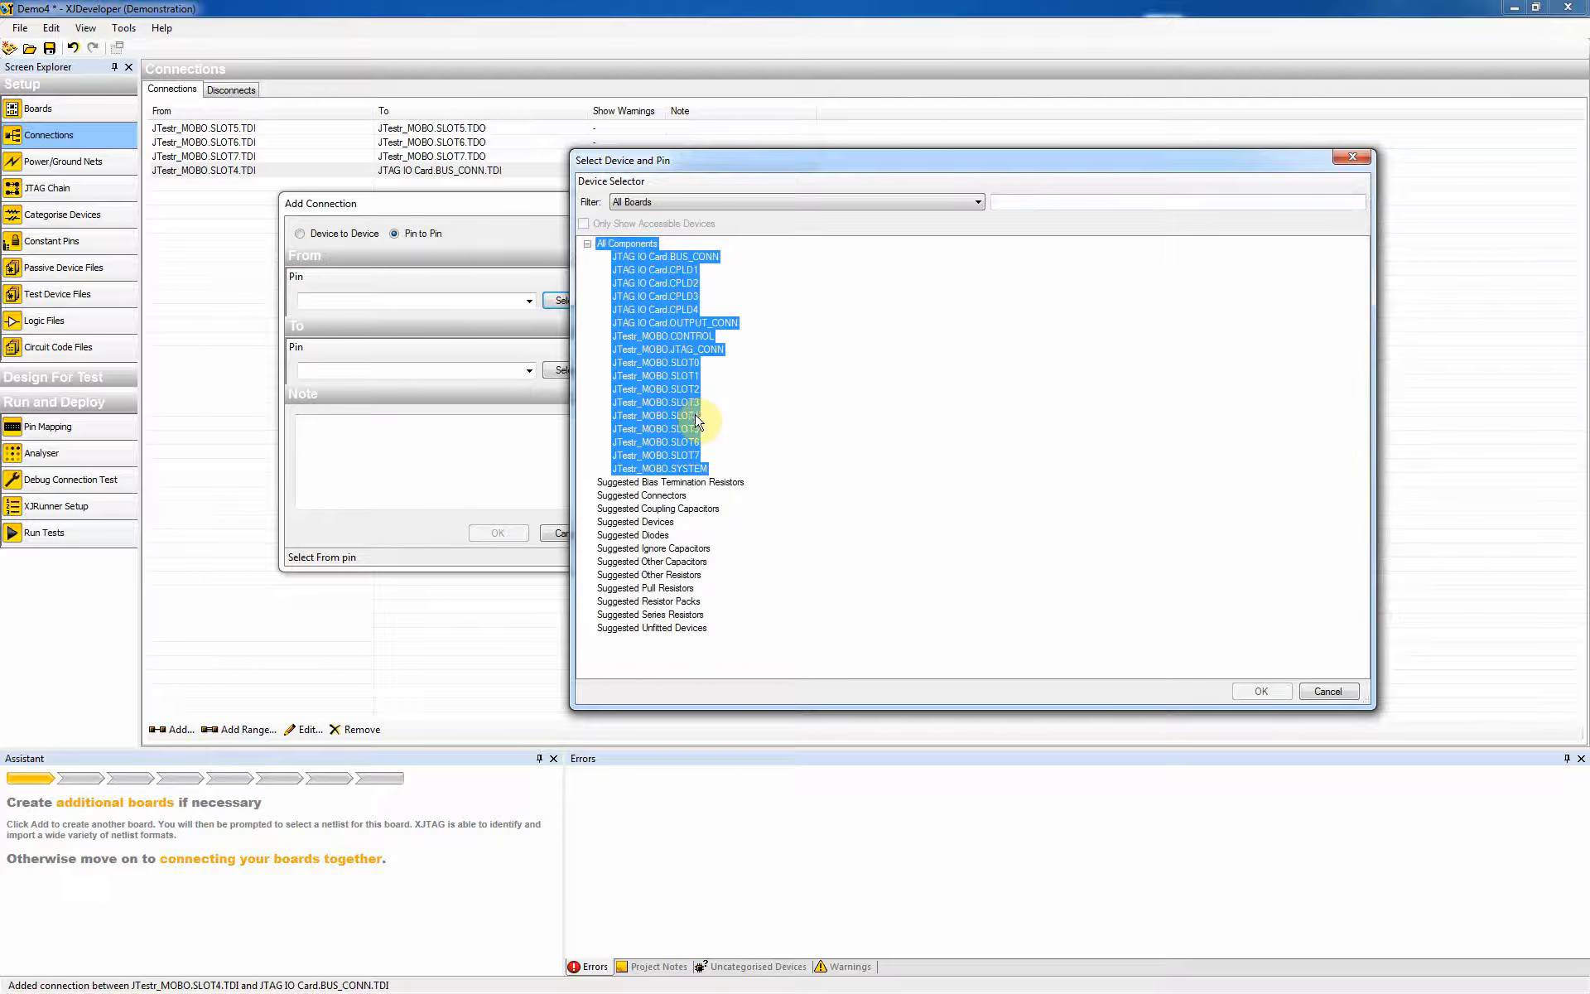
left_click(695, 421)
left_click(717, 617)
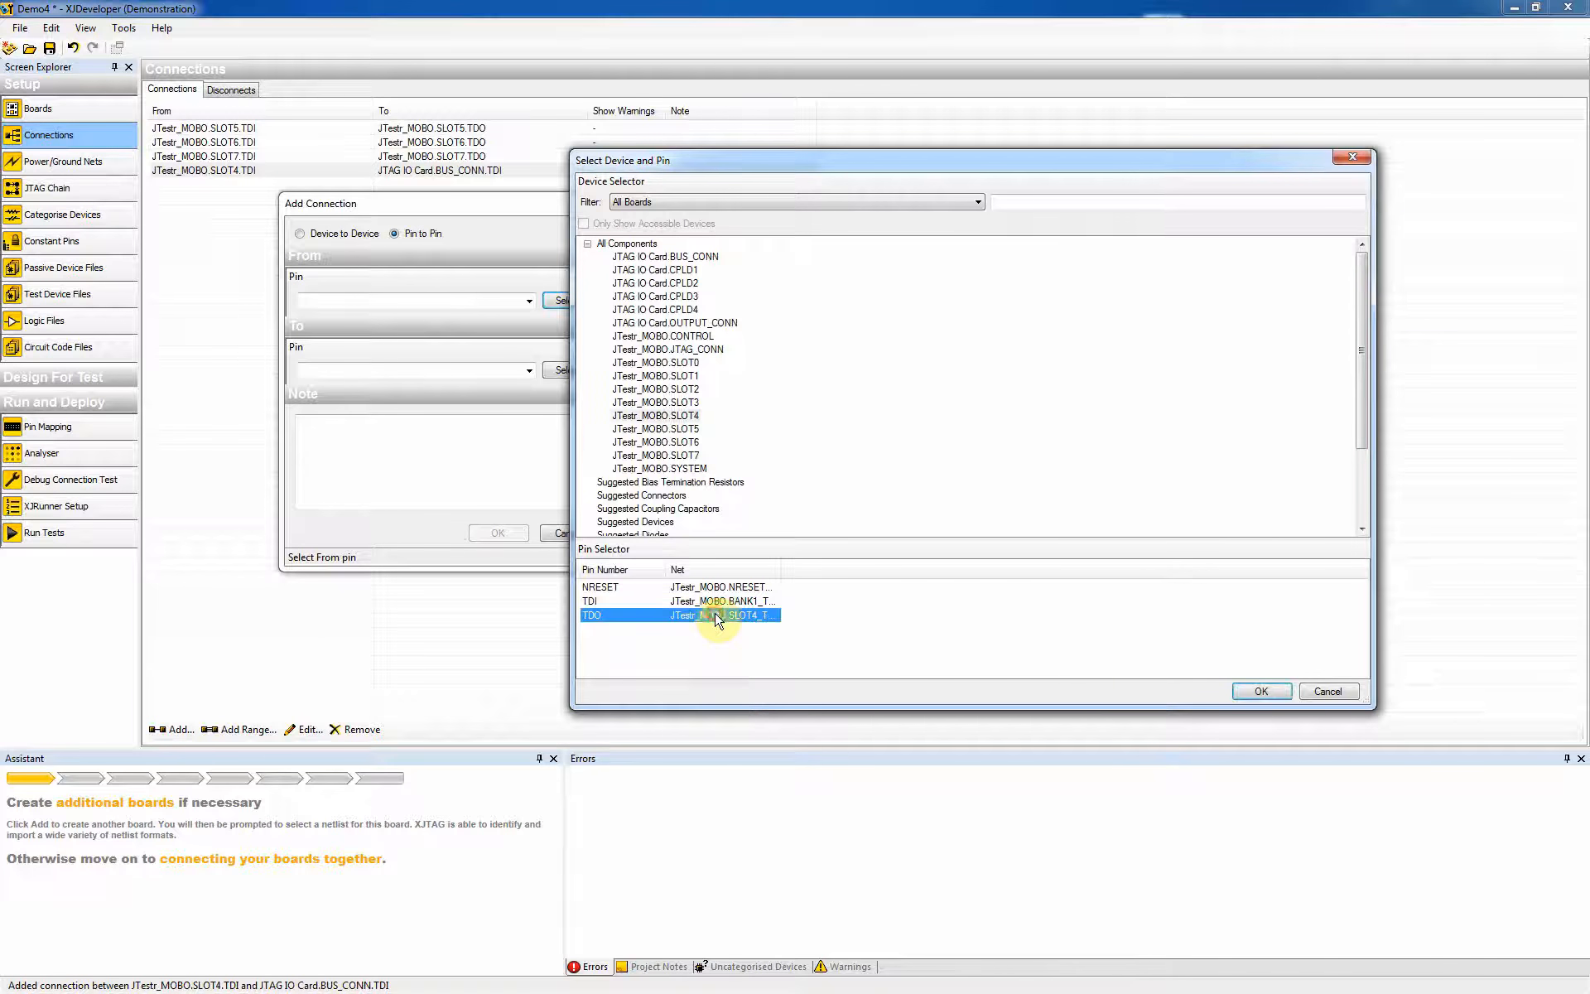
left_click(1259, 690)
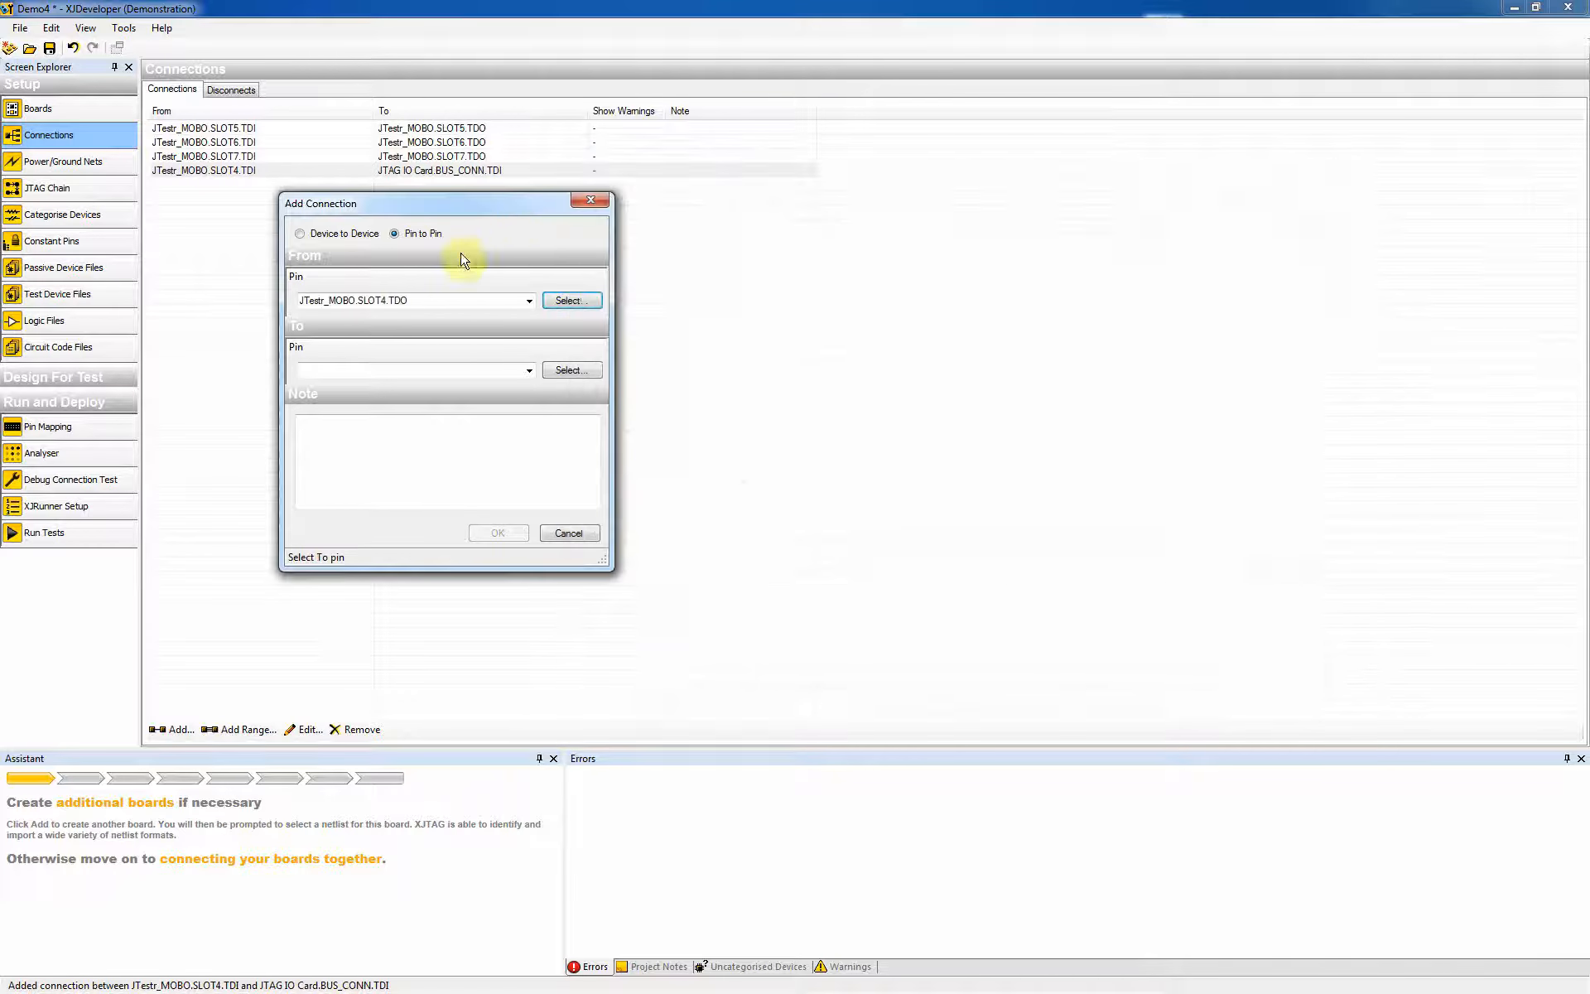
Step: Filter the devices to the JTAG IO Card, set BUS_CONN.TDO as the To pin and add the SLOT4 TDO connection
left_click(571, 370)
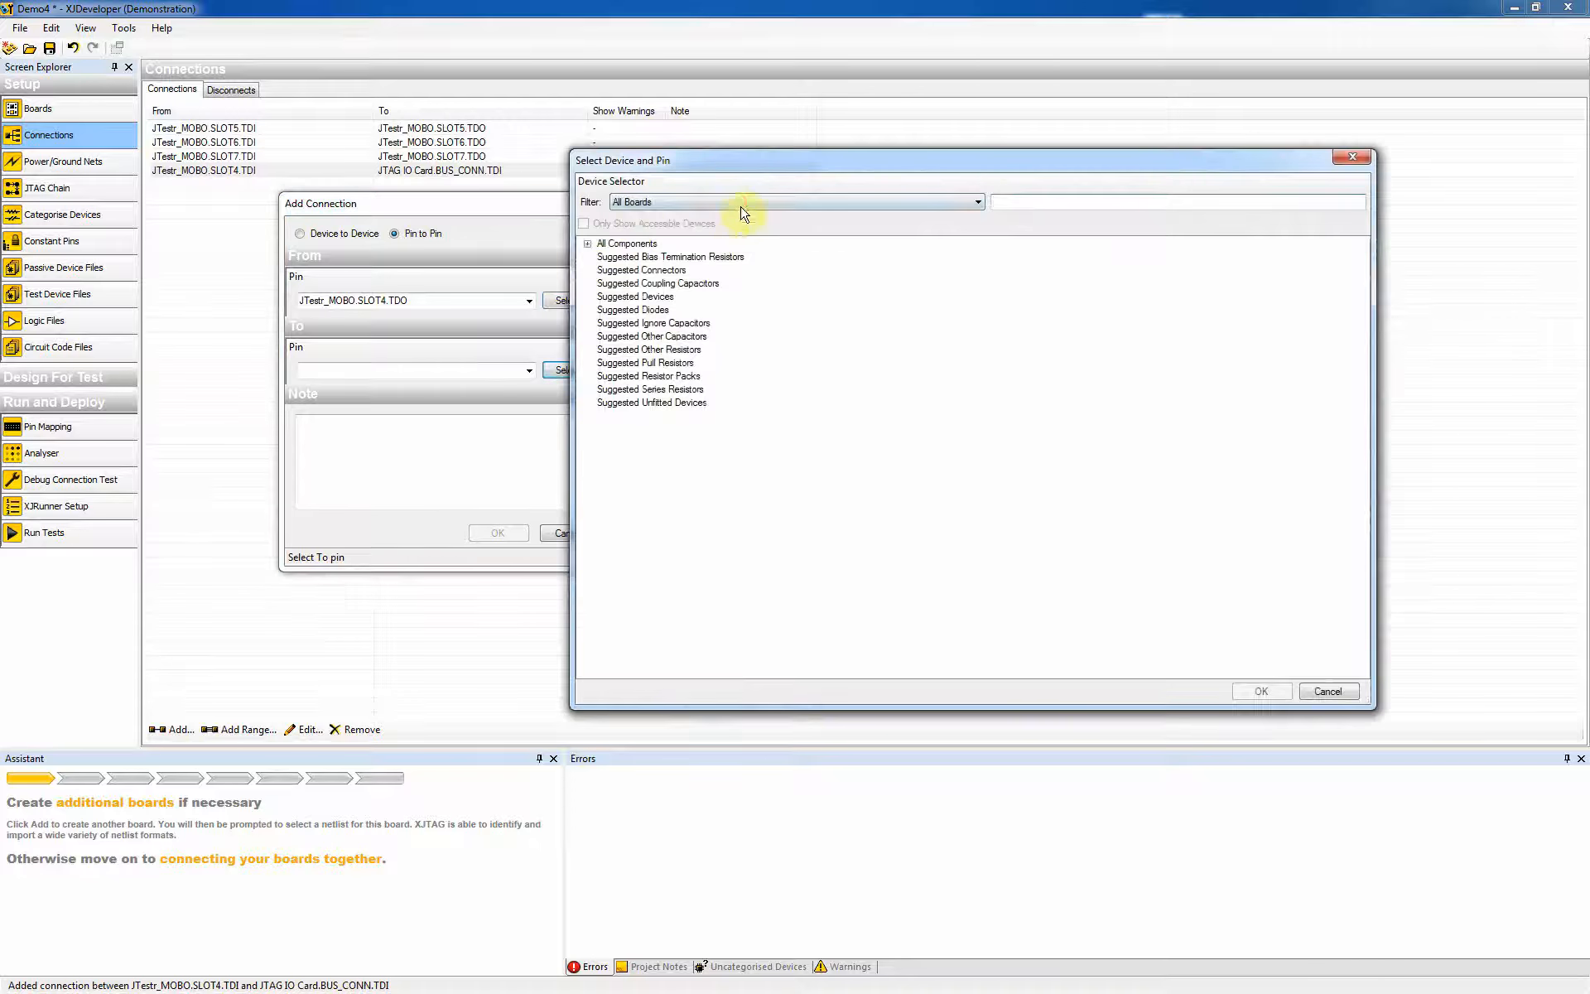
left_click(732, 203)
left_click(675, 240)
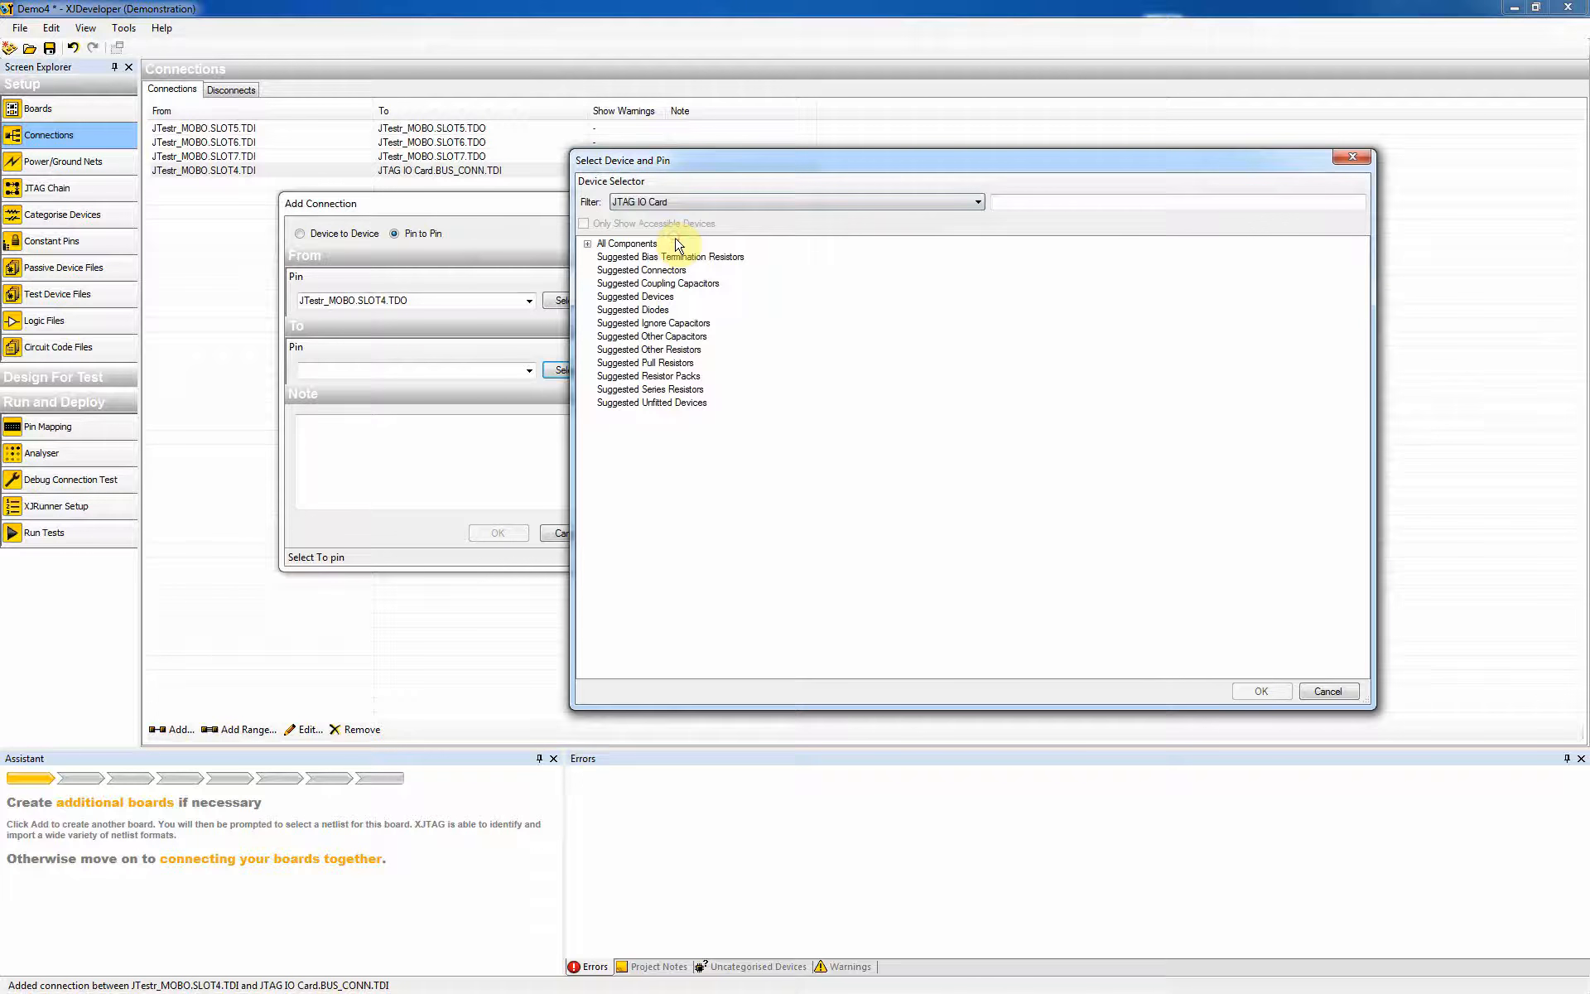
double_click(598, 243)
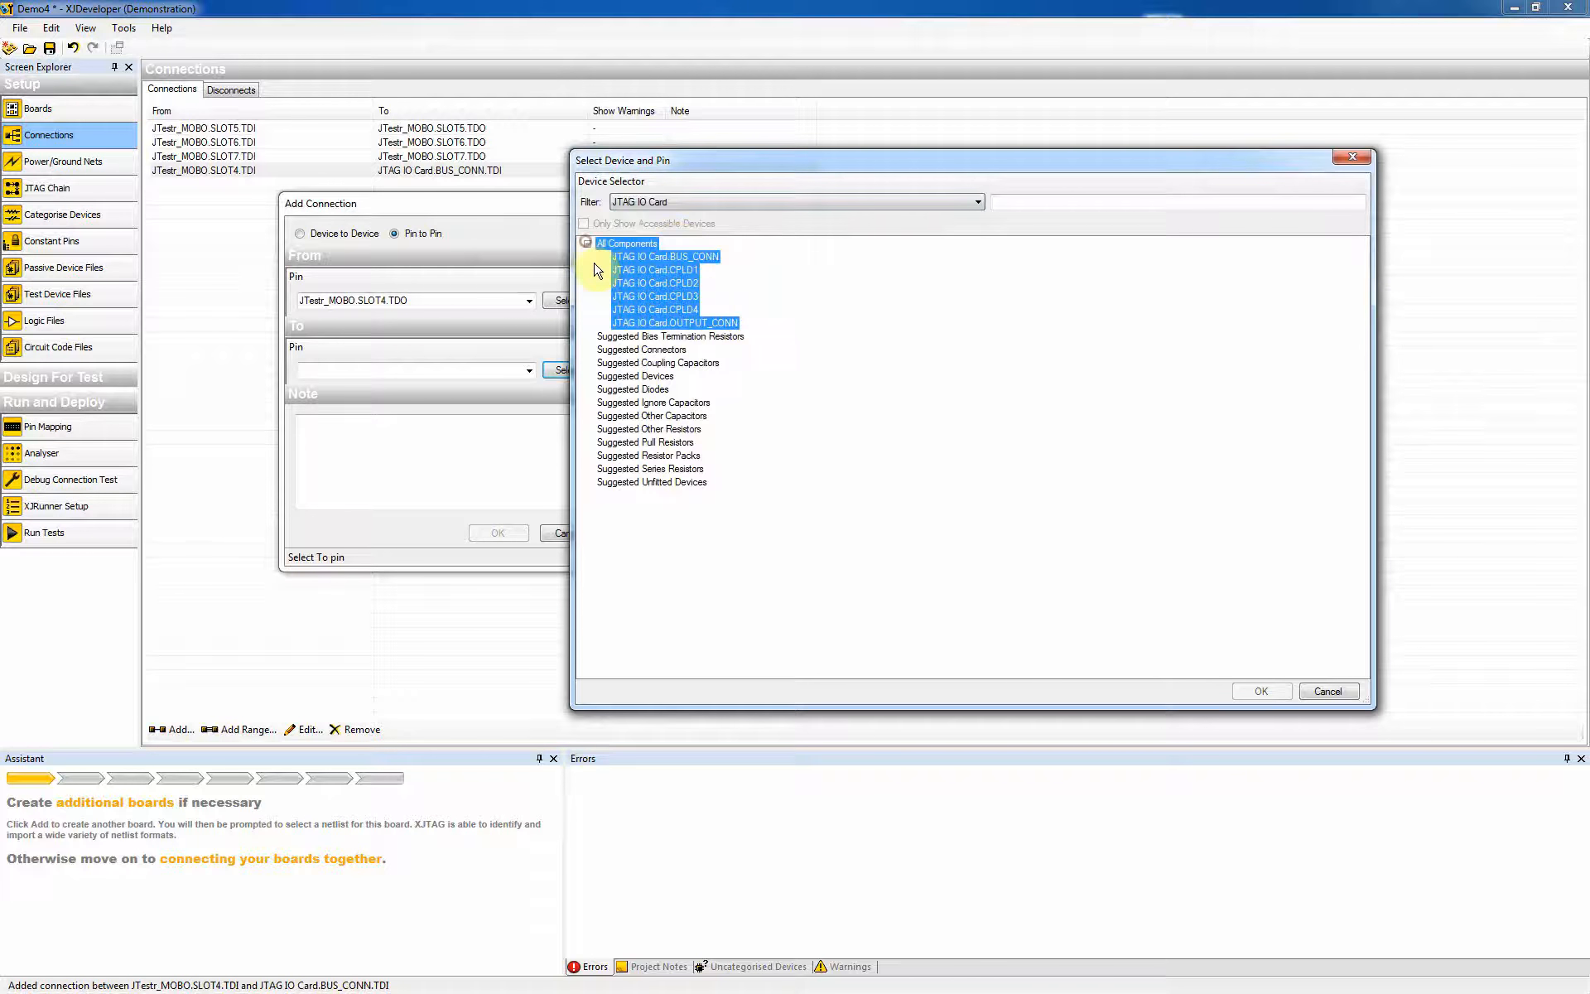
left_click(696, 257)
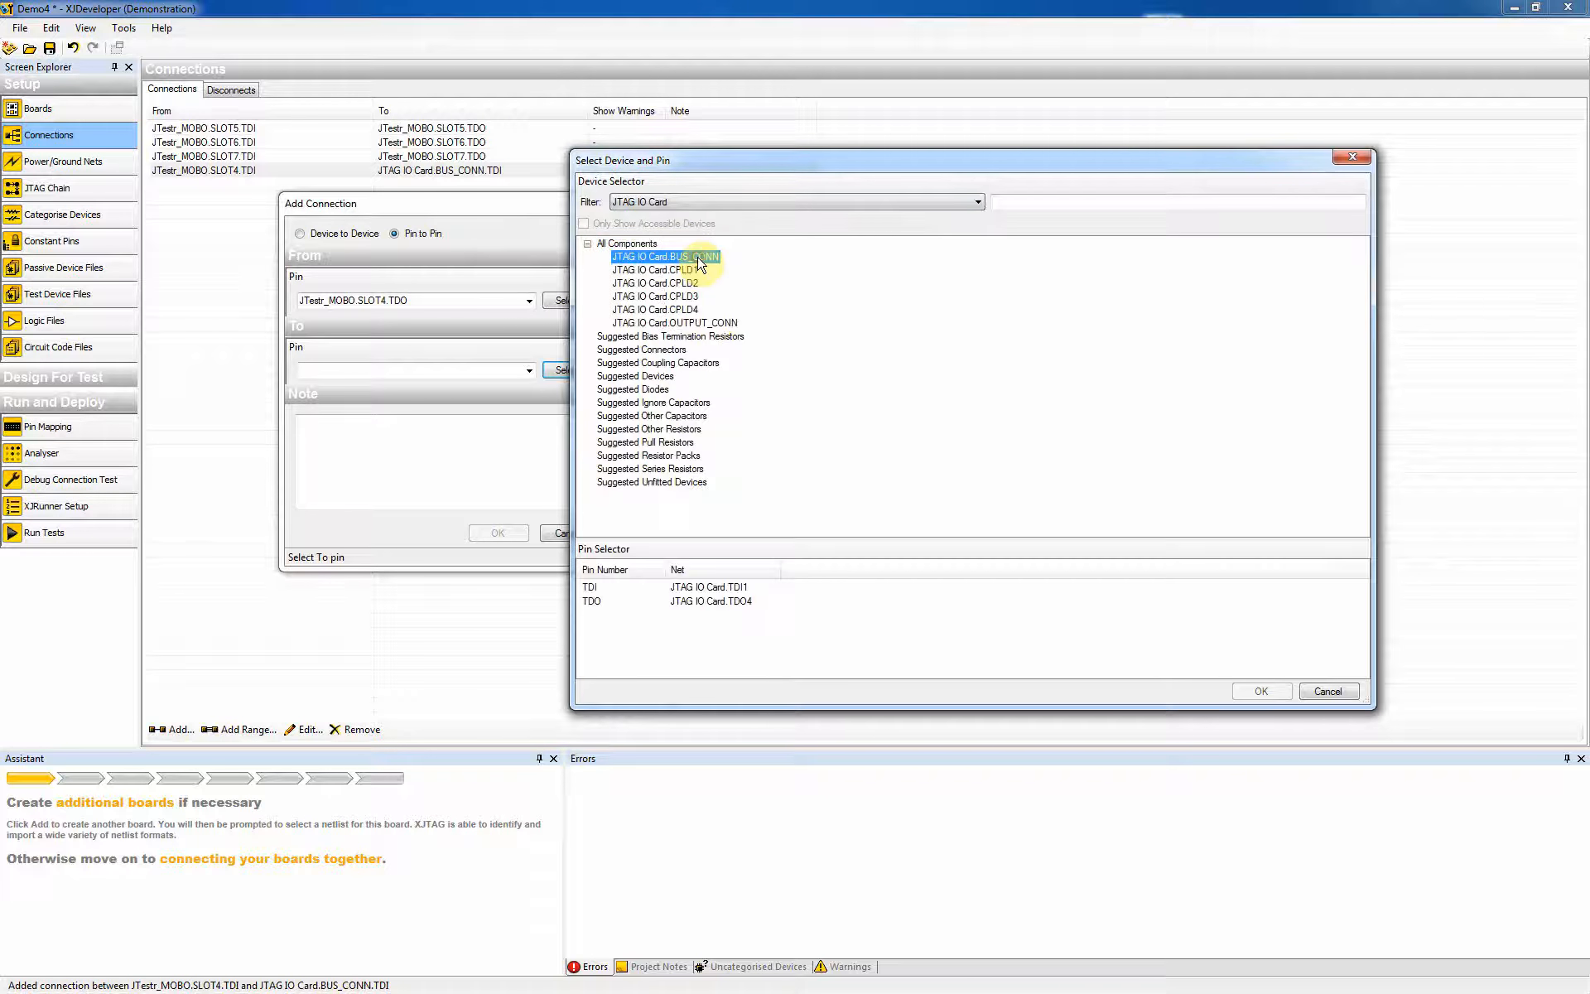
left_click(609, 601)
left_click(1259, 690)
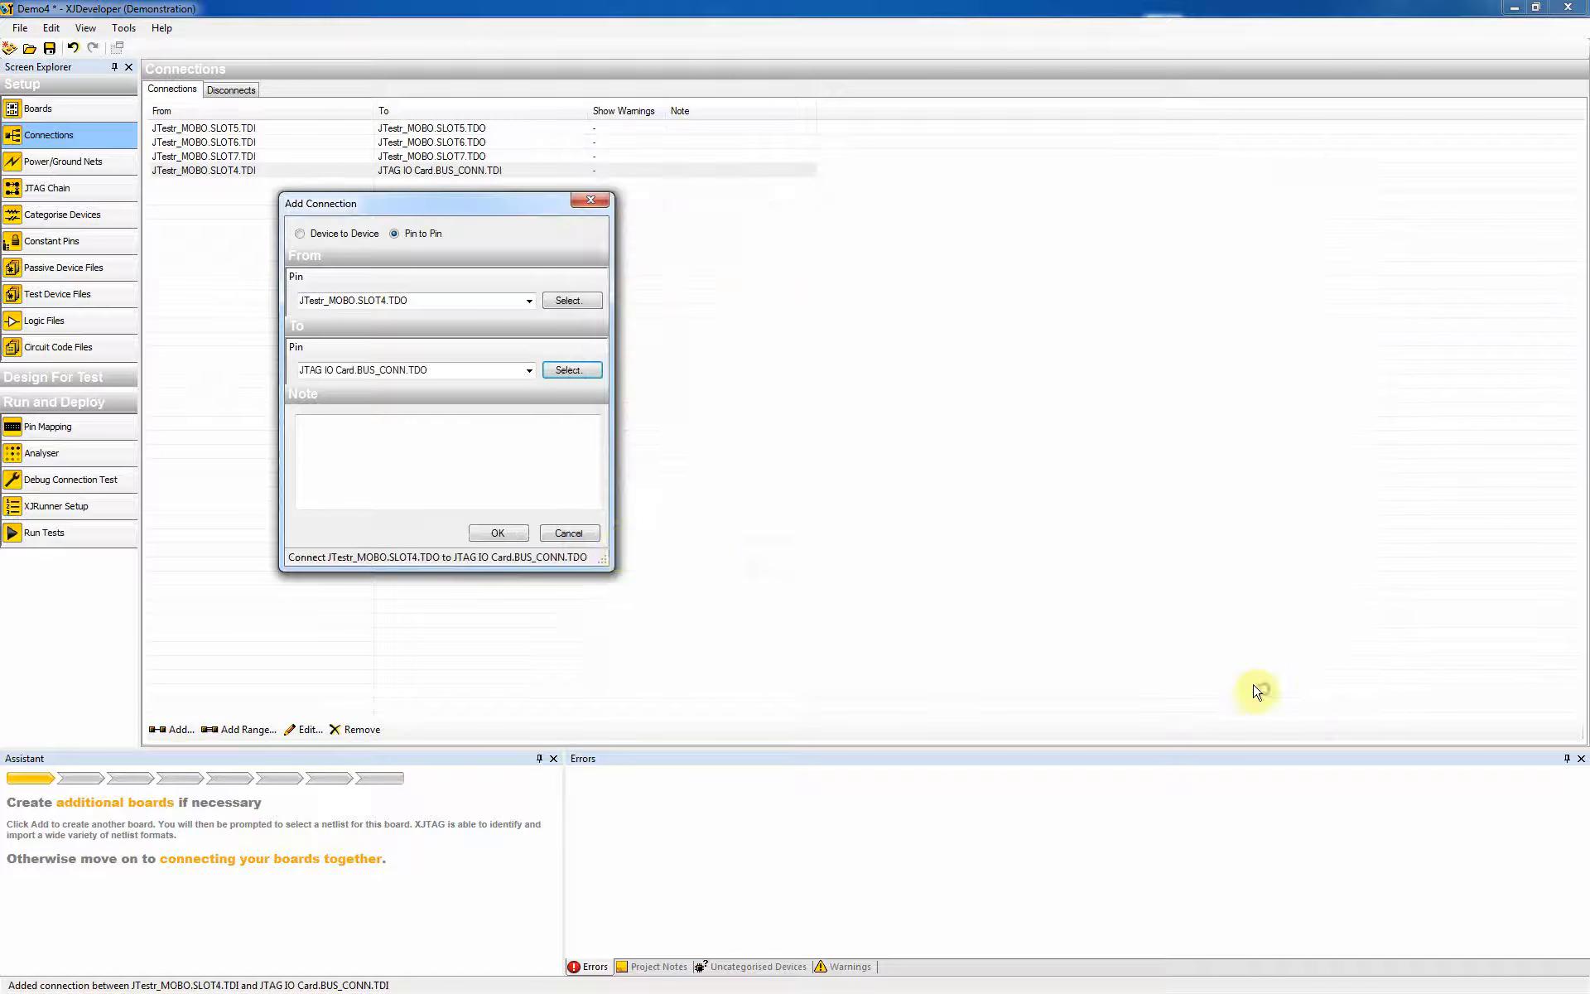
left_click(497, 531)
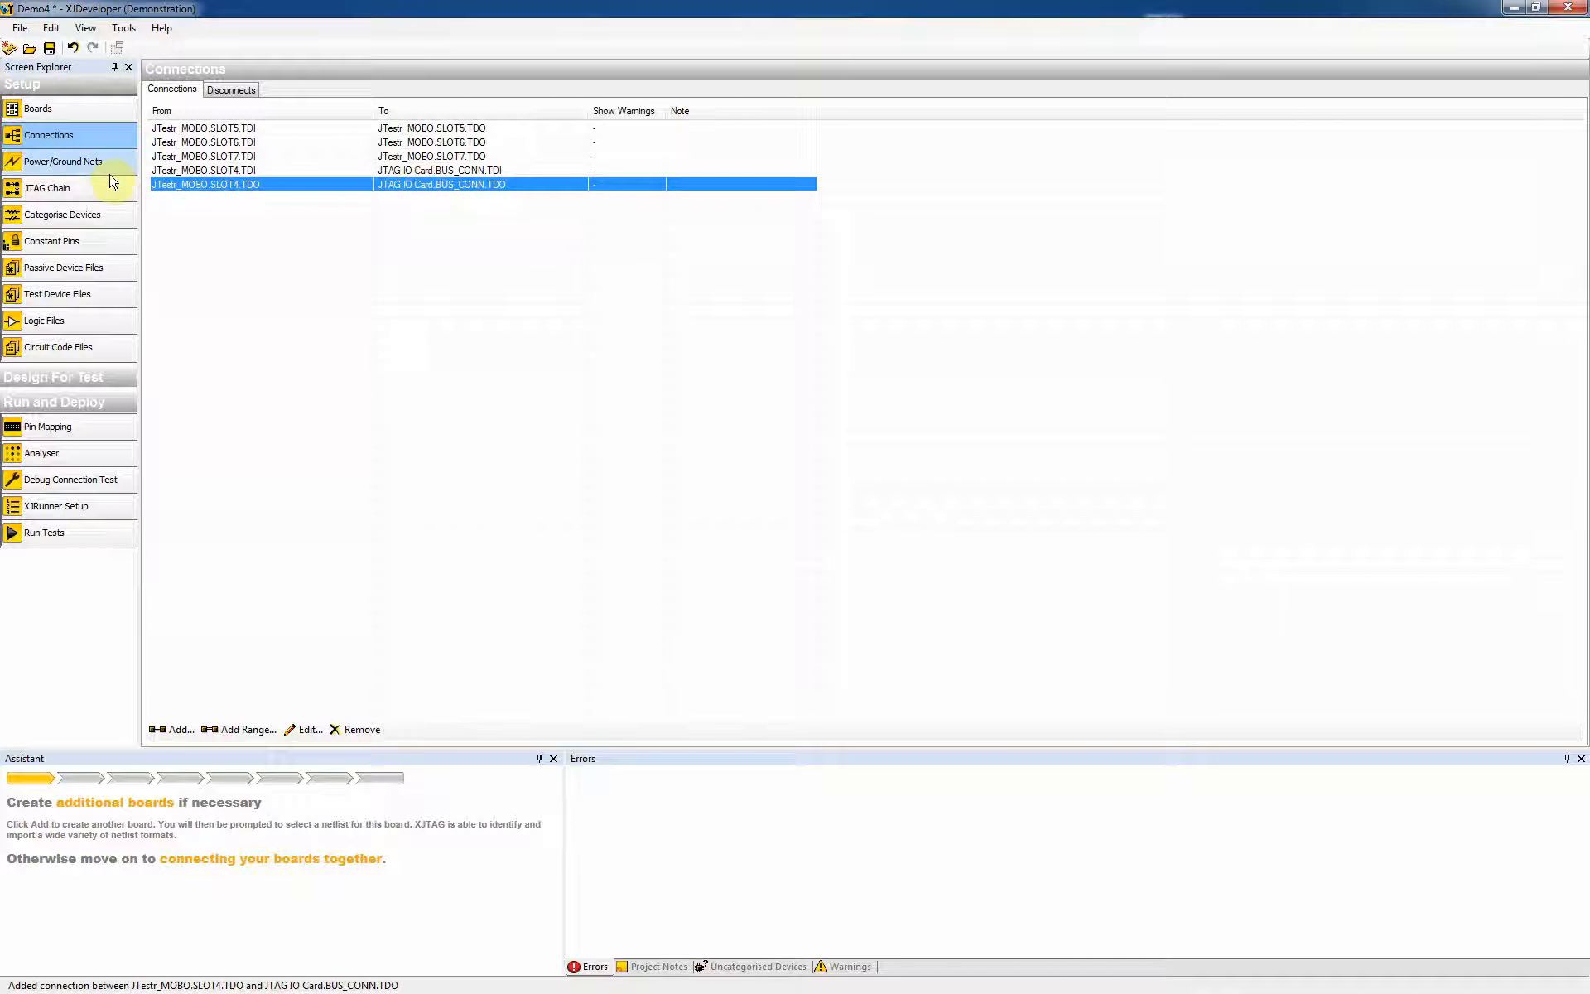
Step: Add a JTAG chain named JTAG IO Card Chain with pin 7 of JTestr_MOBO.JTAG_CONN, net BANK1_TDI_TO_SLOT4_TDI, as its TDI
left_click(68, 195)
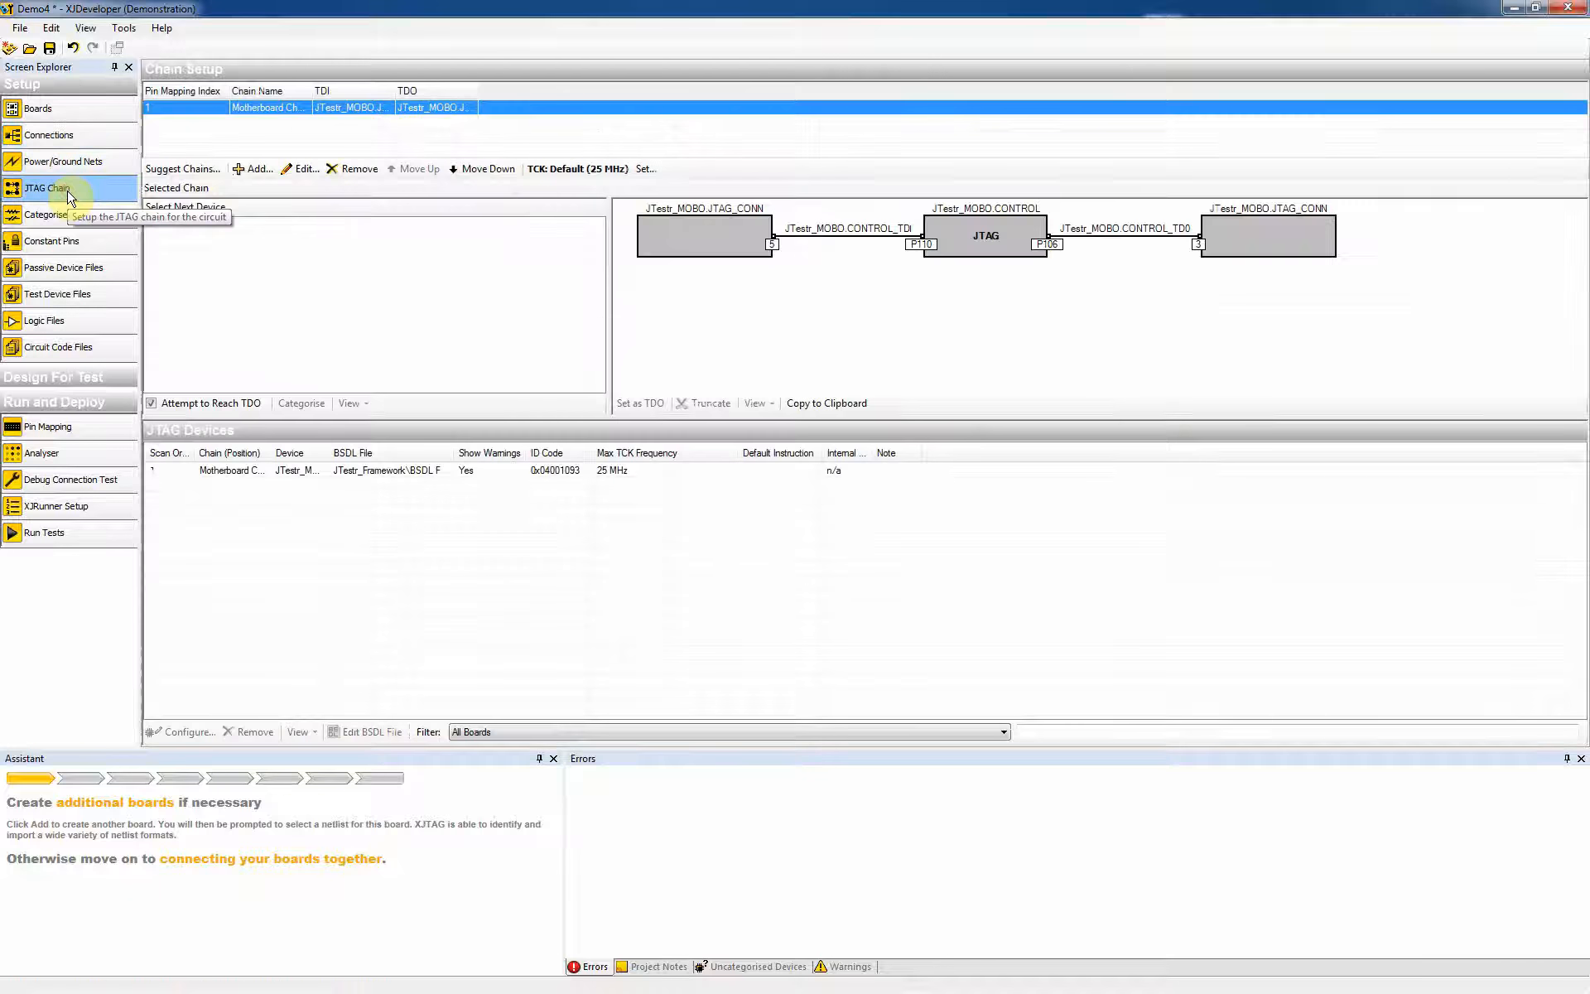
left_click(250, 176)
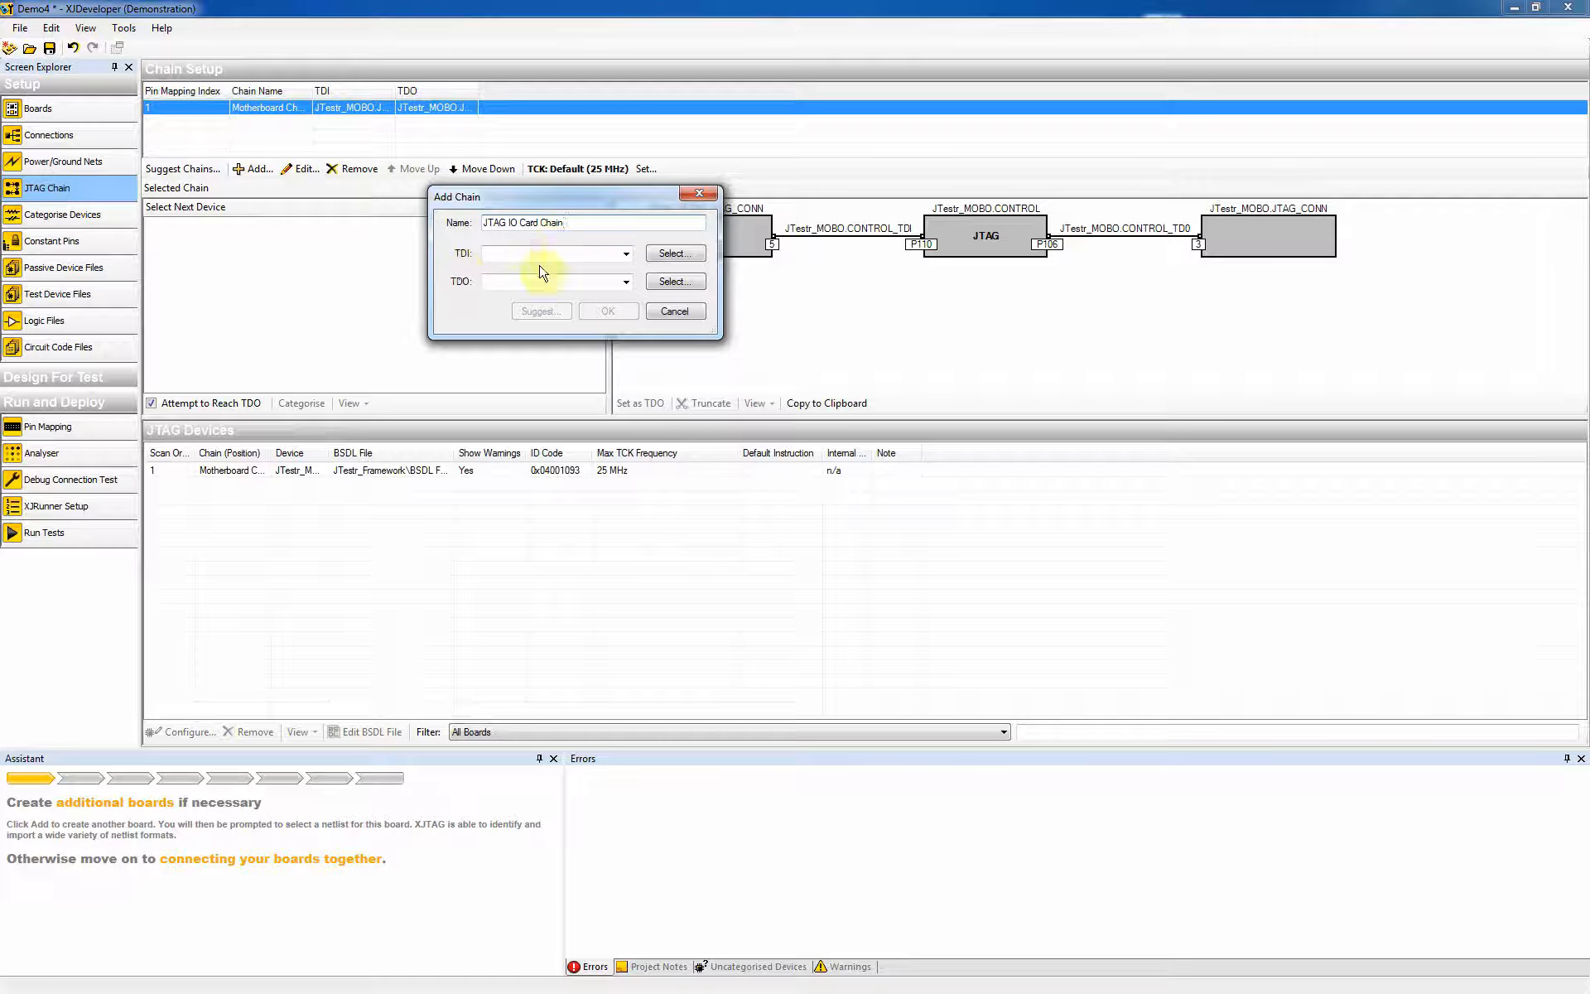
left_click(677, 256)
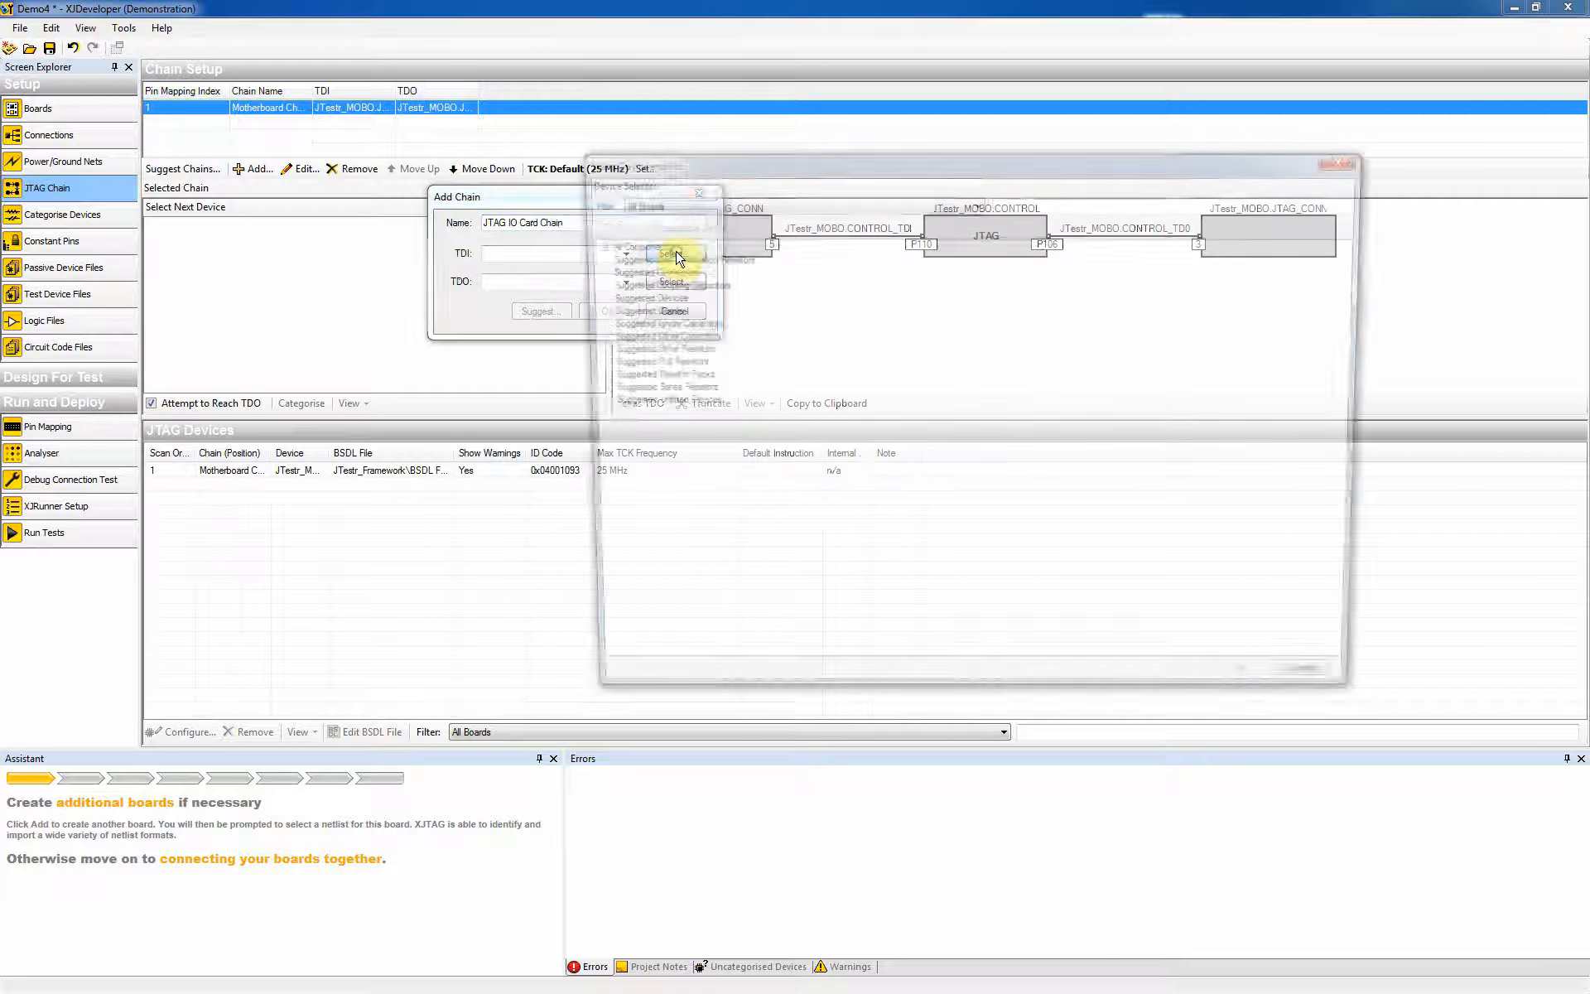
left_click(587, 246)
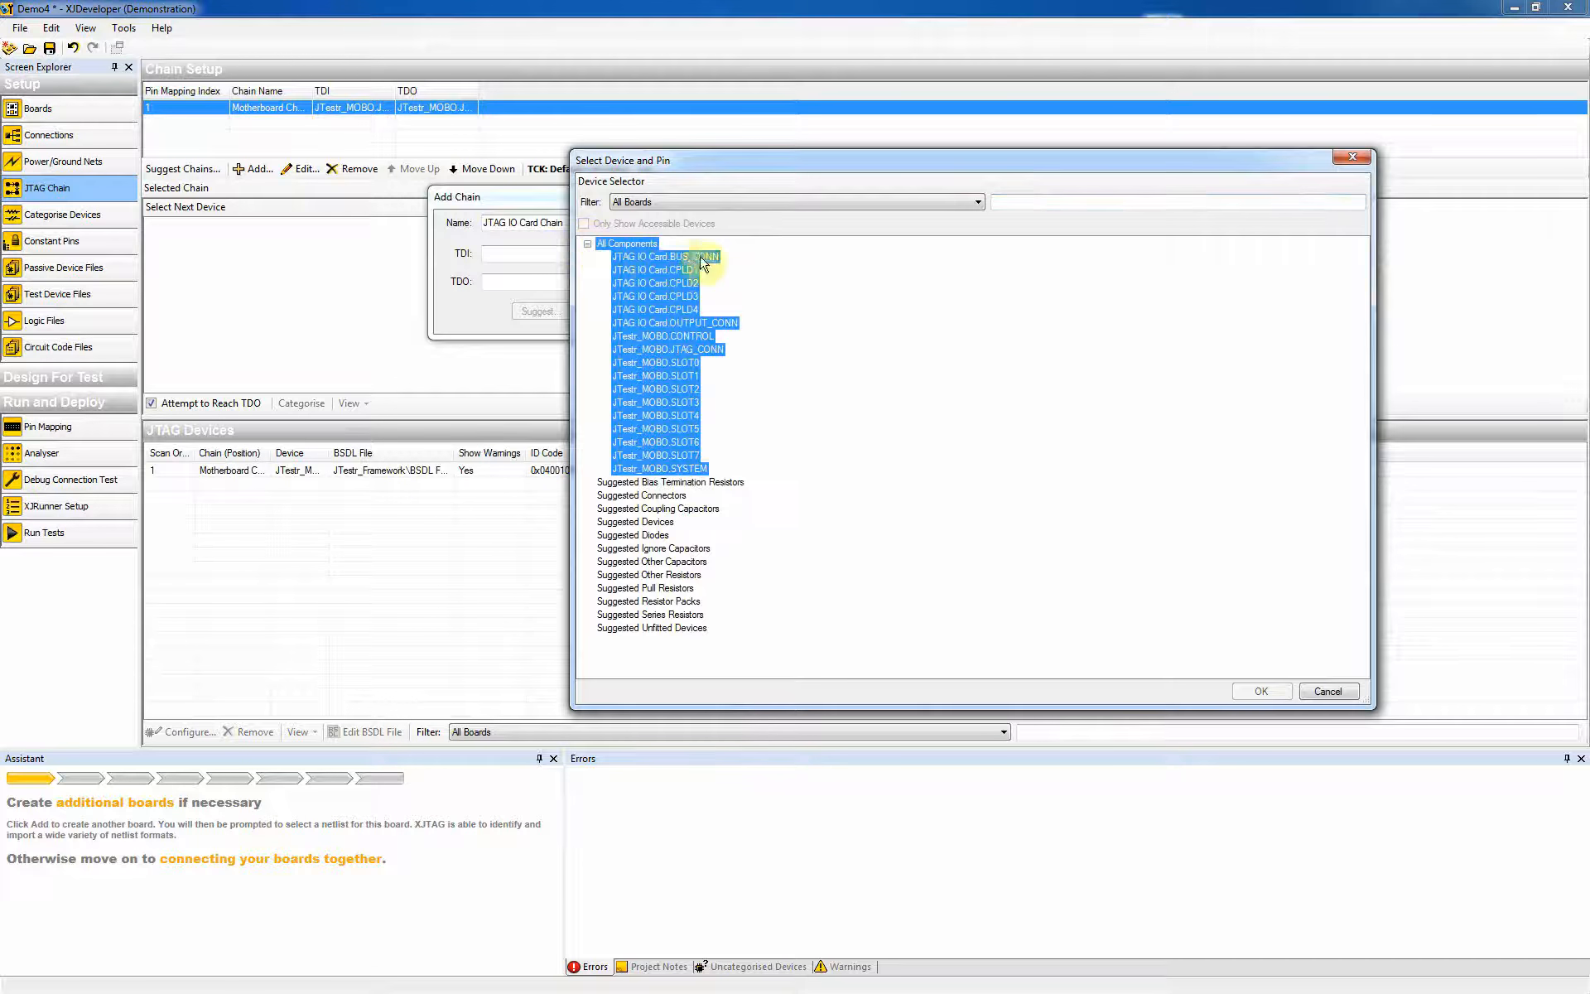
left_click(715, 349)
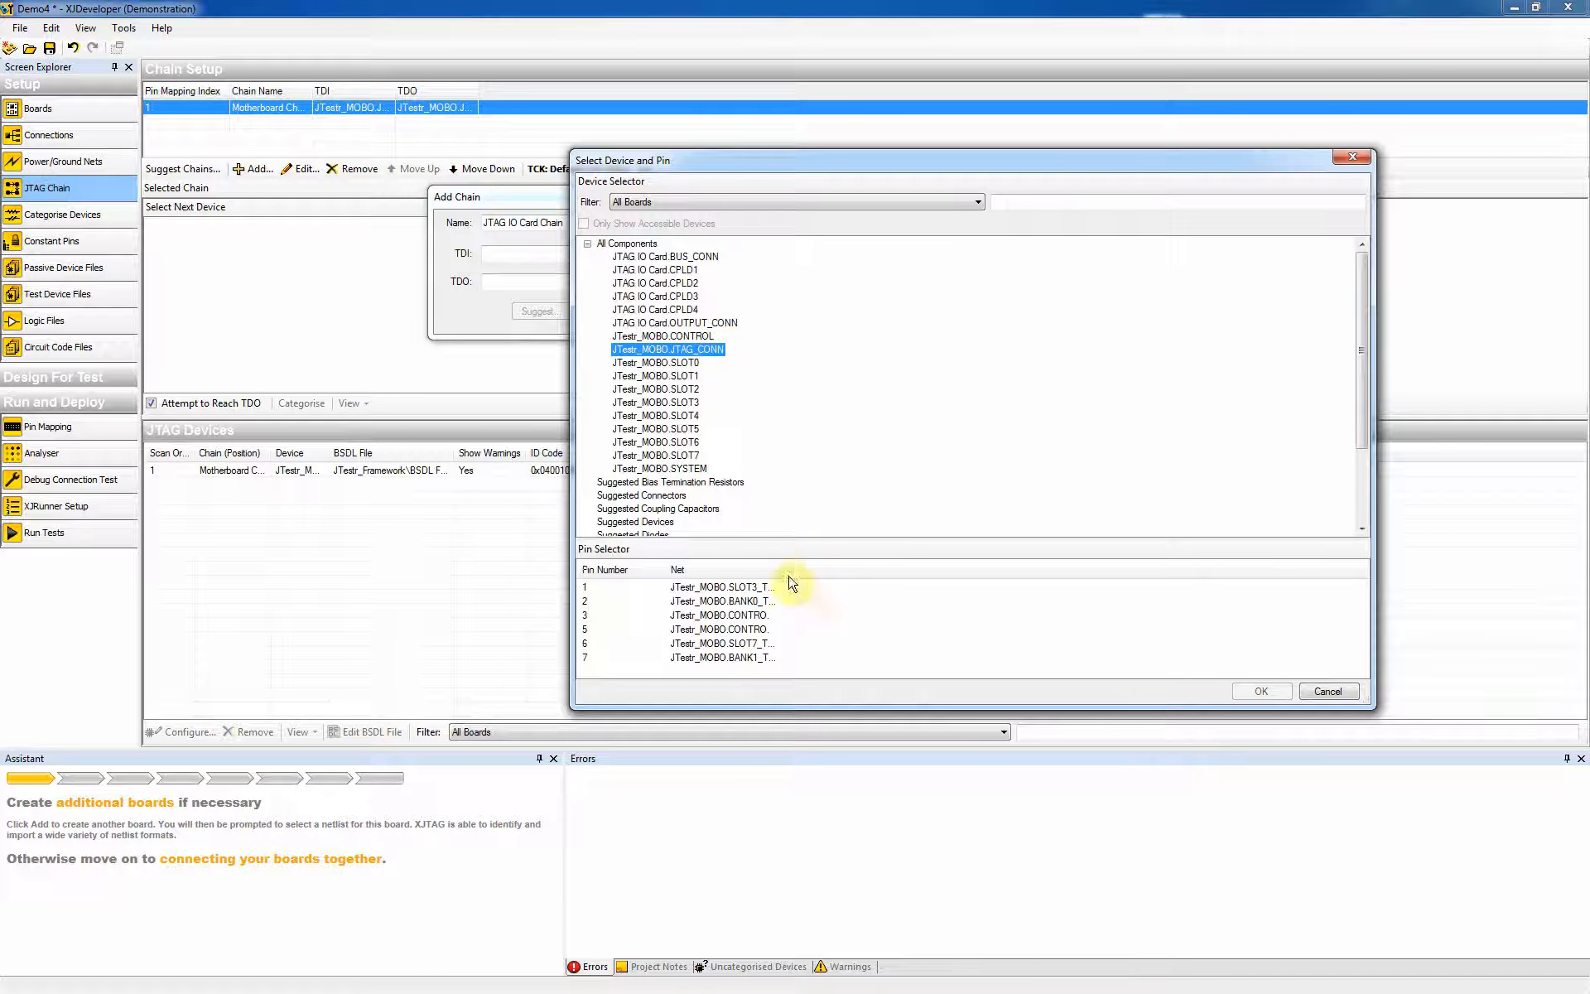
left_click_drag(781, 569, 971, 569)
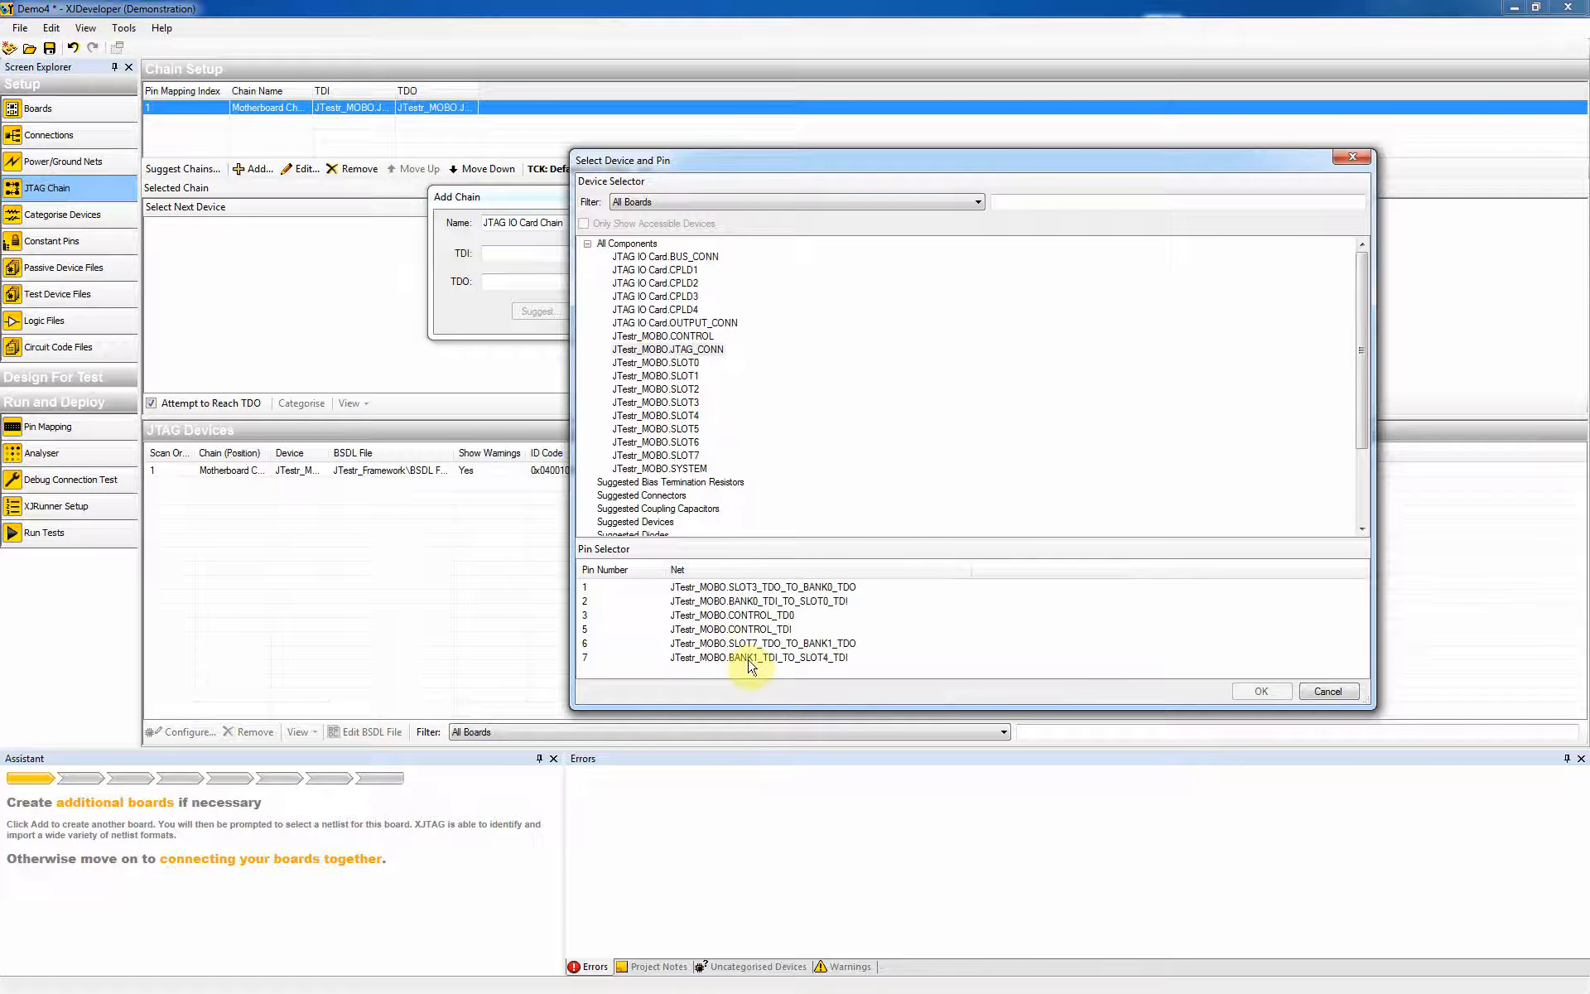
left_click(816, 660)
double_click(815, 660)
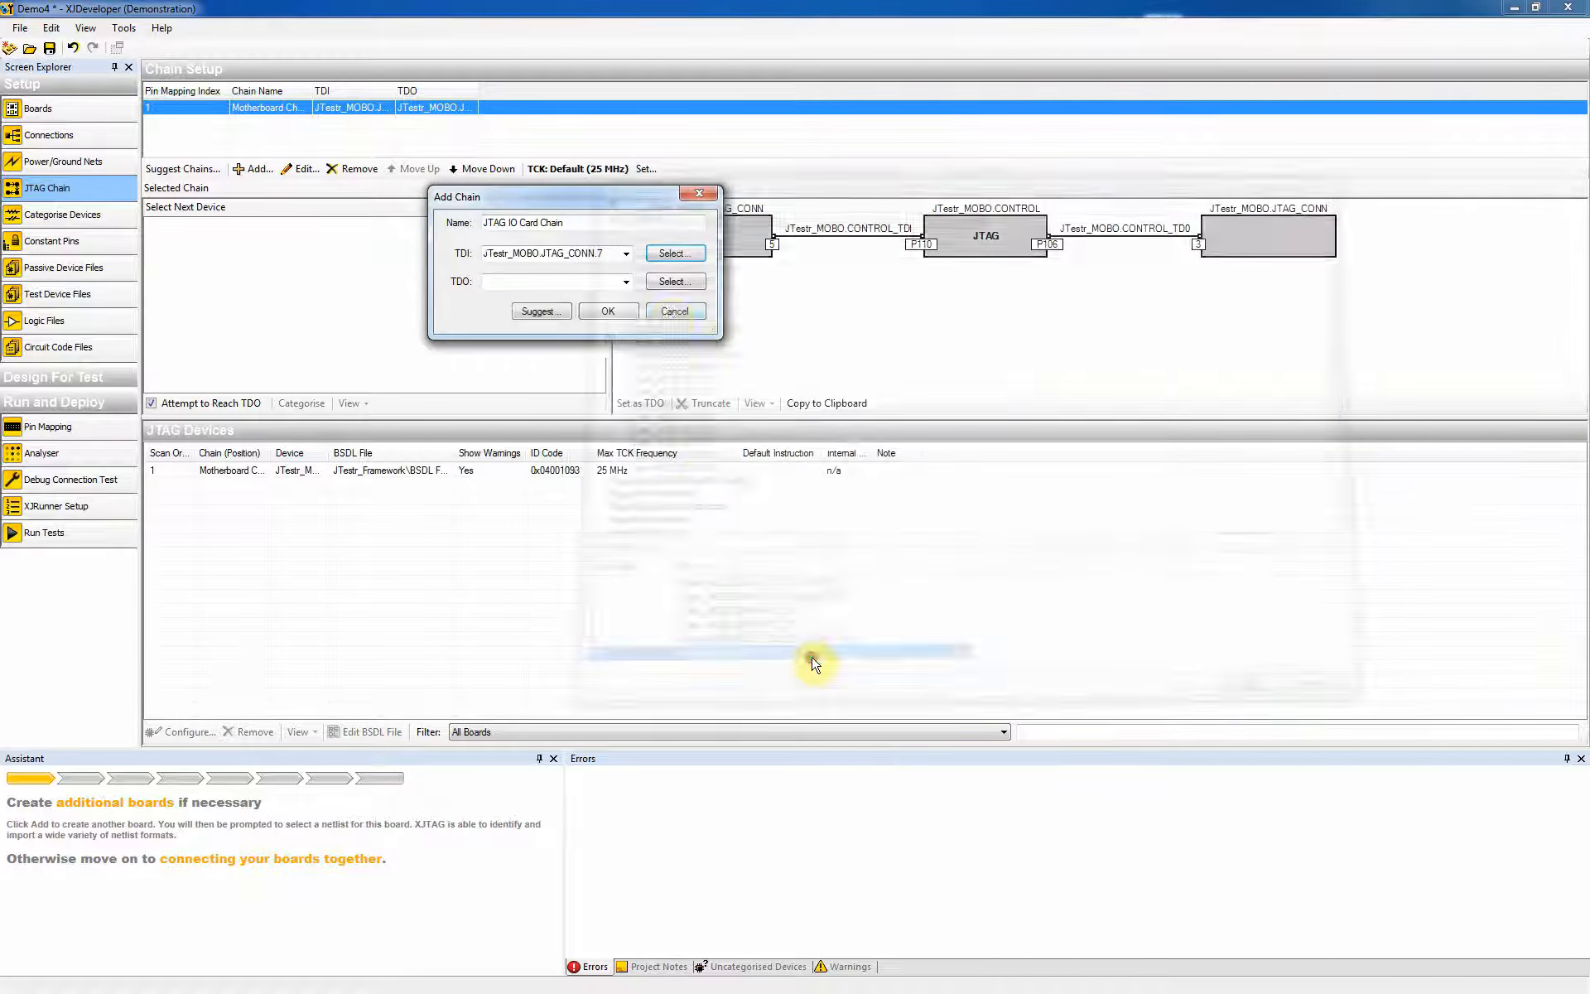
Step: Set the chain's TDO to pin 6 of JTestr_MOBO.JTAG_CONN, net SLOT7_TDO_TO_BANK1_TDO, and create the chain
left_click(670, 281)
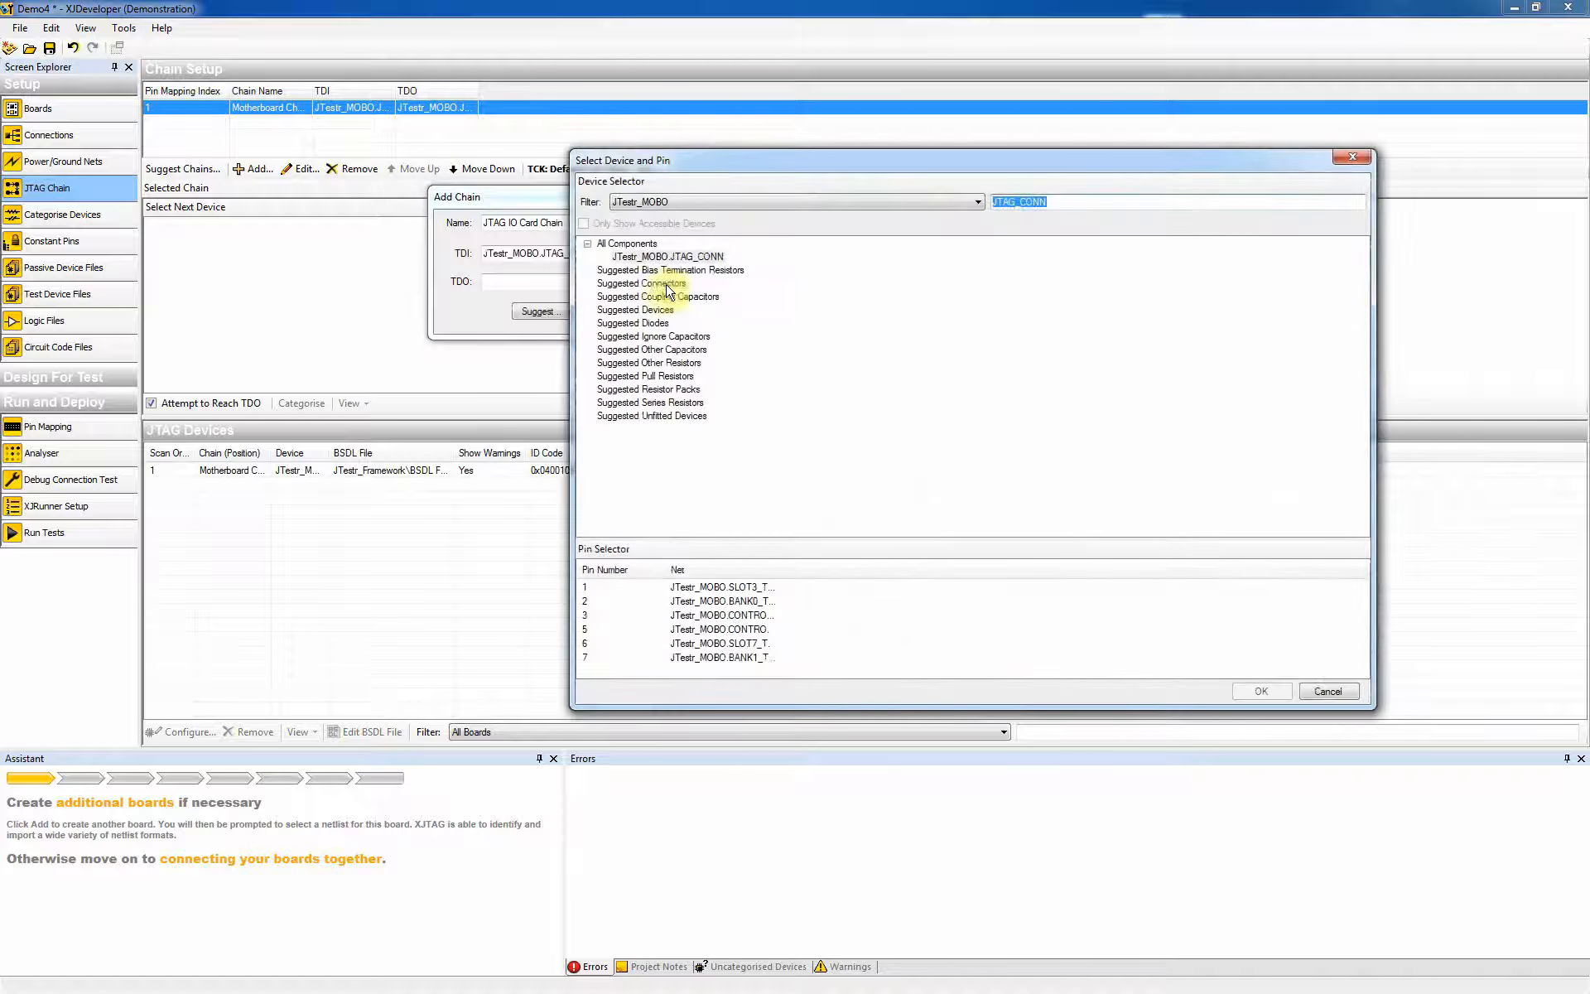
left_click_drag(775, 568, 1012, 568)
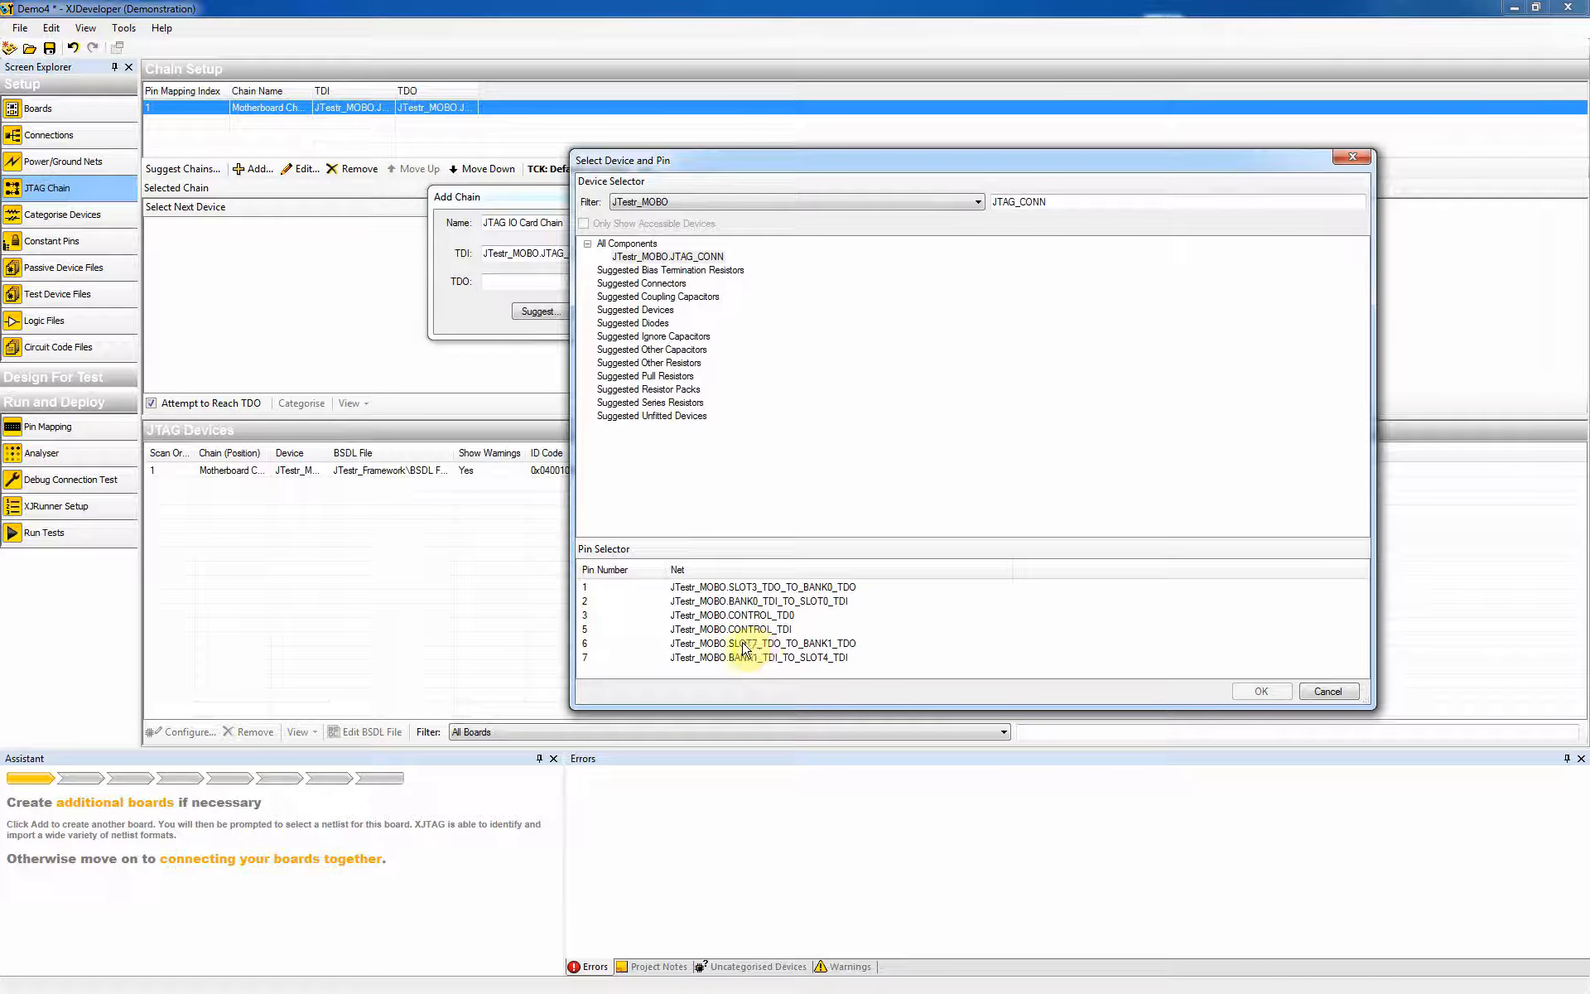
left_click(817, 645)
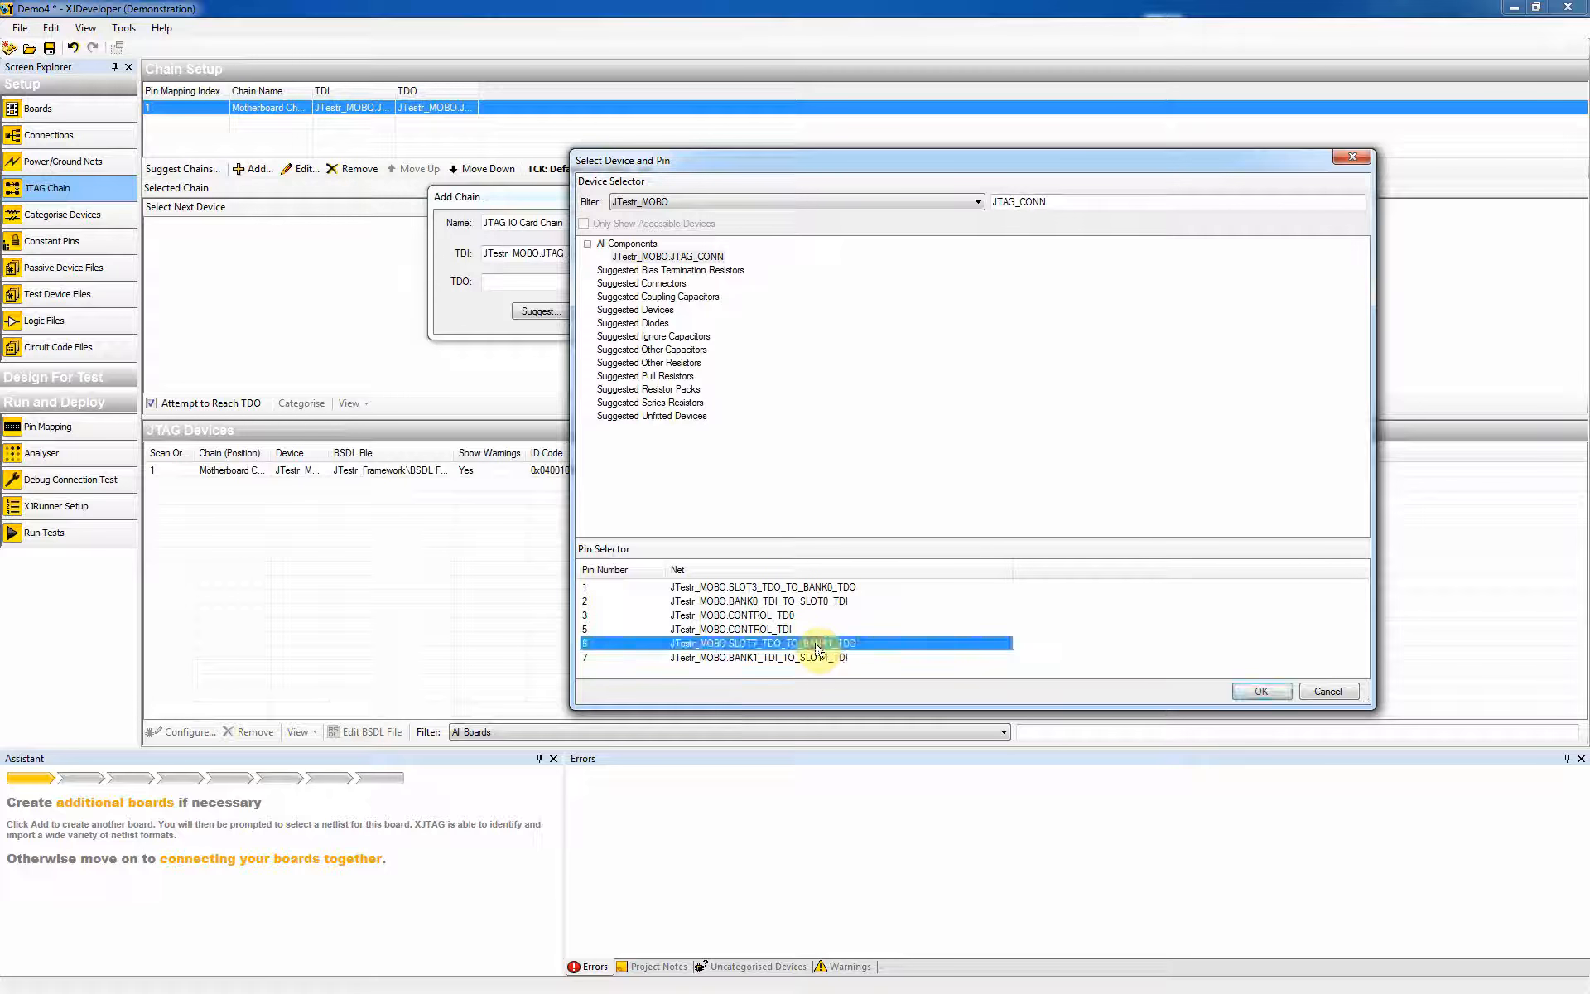
left_click(1260, 691)
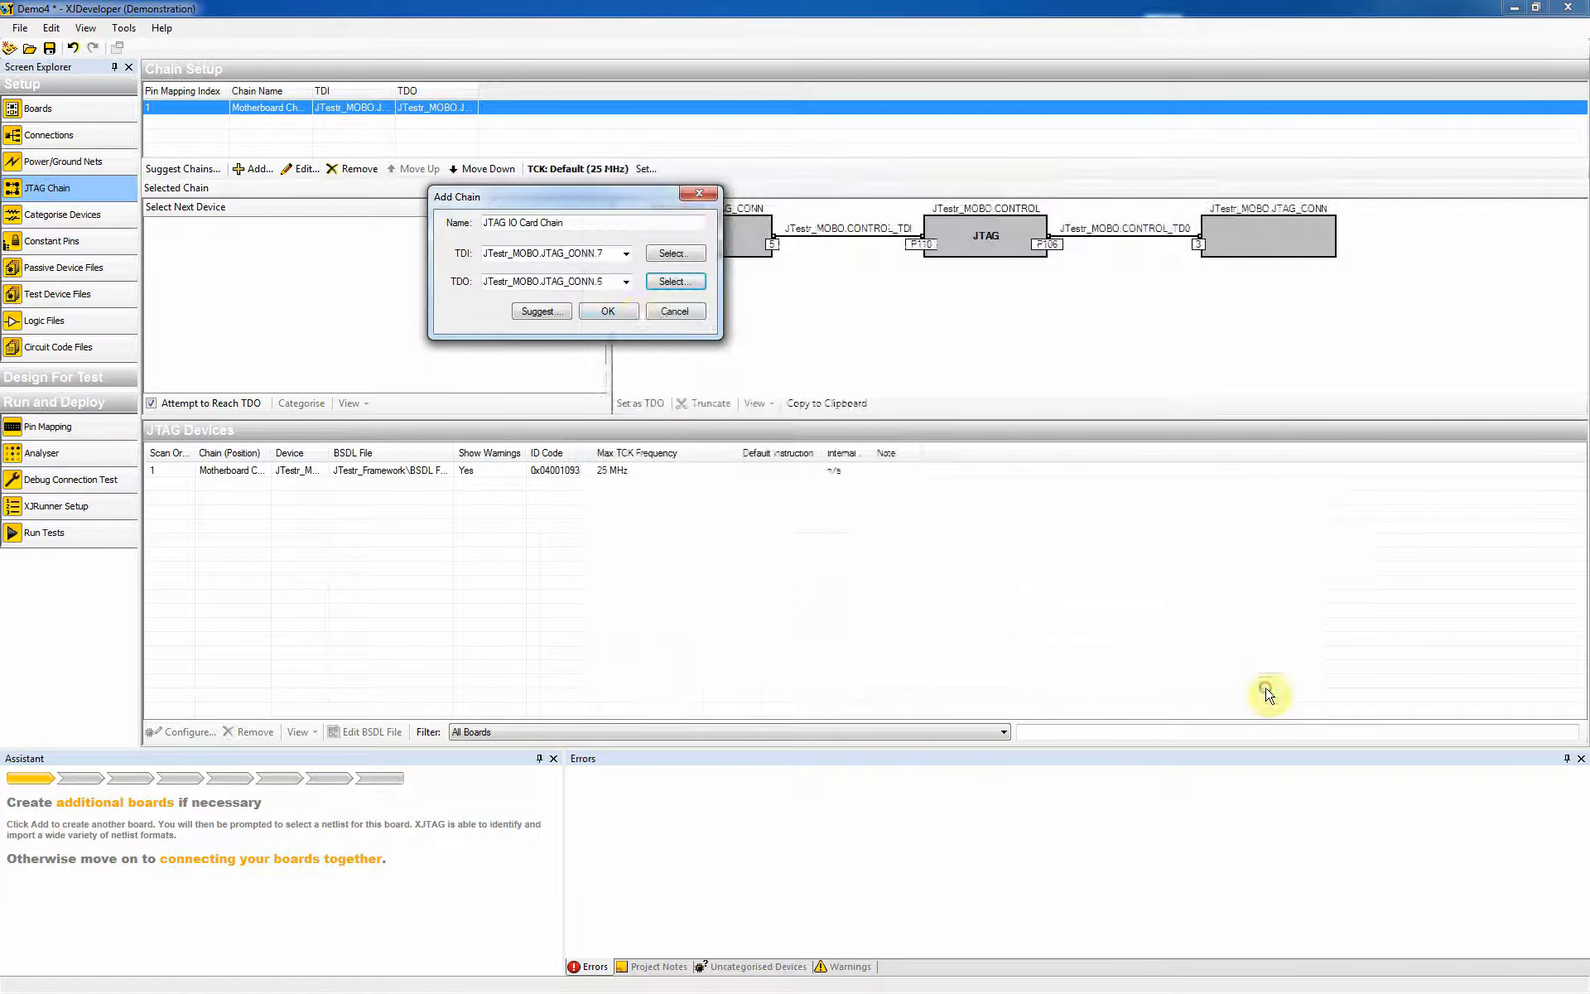
left_click(617, 311)
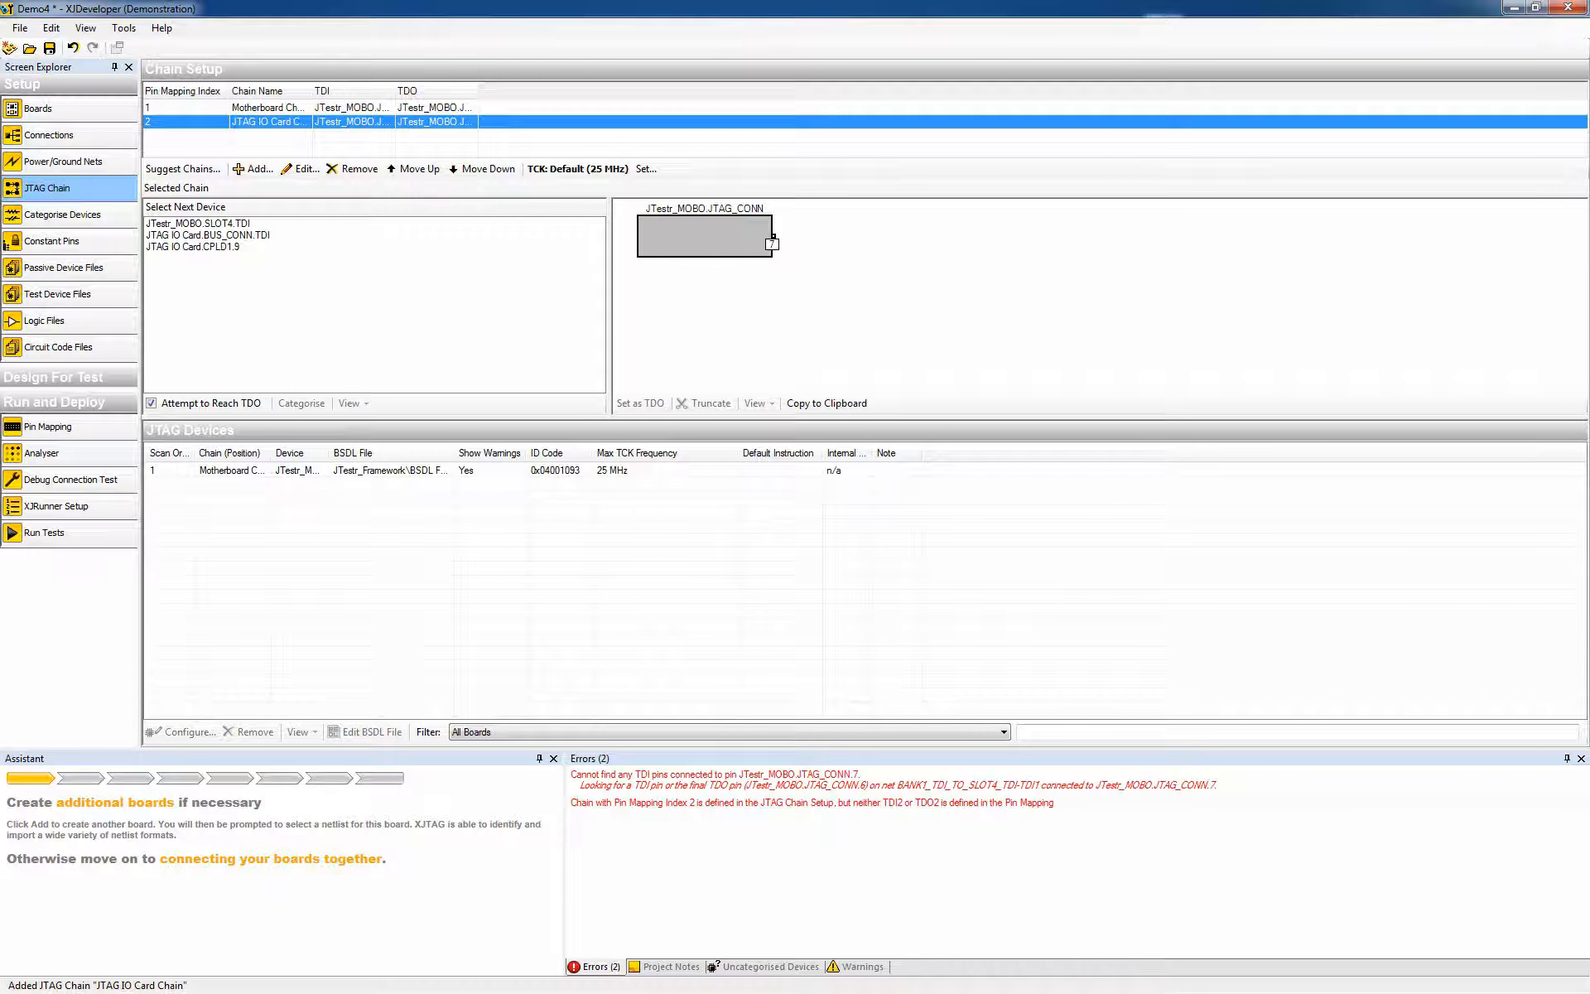
Step: Switch to the motherboard schematic in Snipping Tool, circle the BANK1 TDI and TDO lines above SLOT7, and return to XJDeveloper
mouse_move(0, 235)
left_mouse_down()
mouse_move(687, 3)
mouse_move(661, 2)
left_mouse_up()
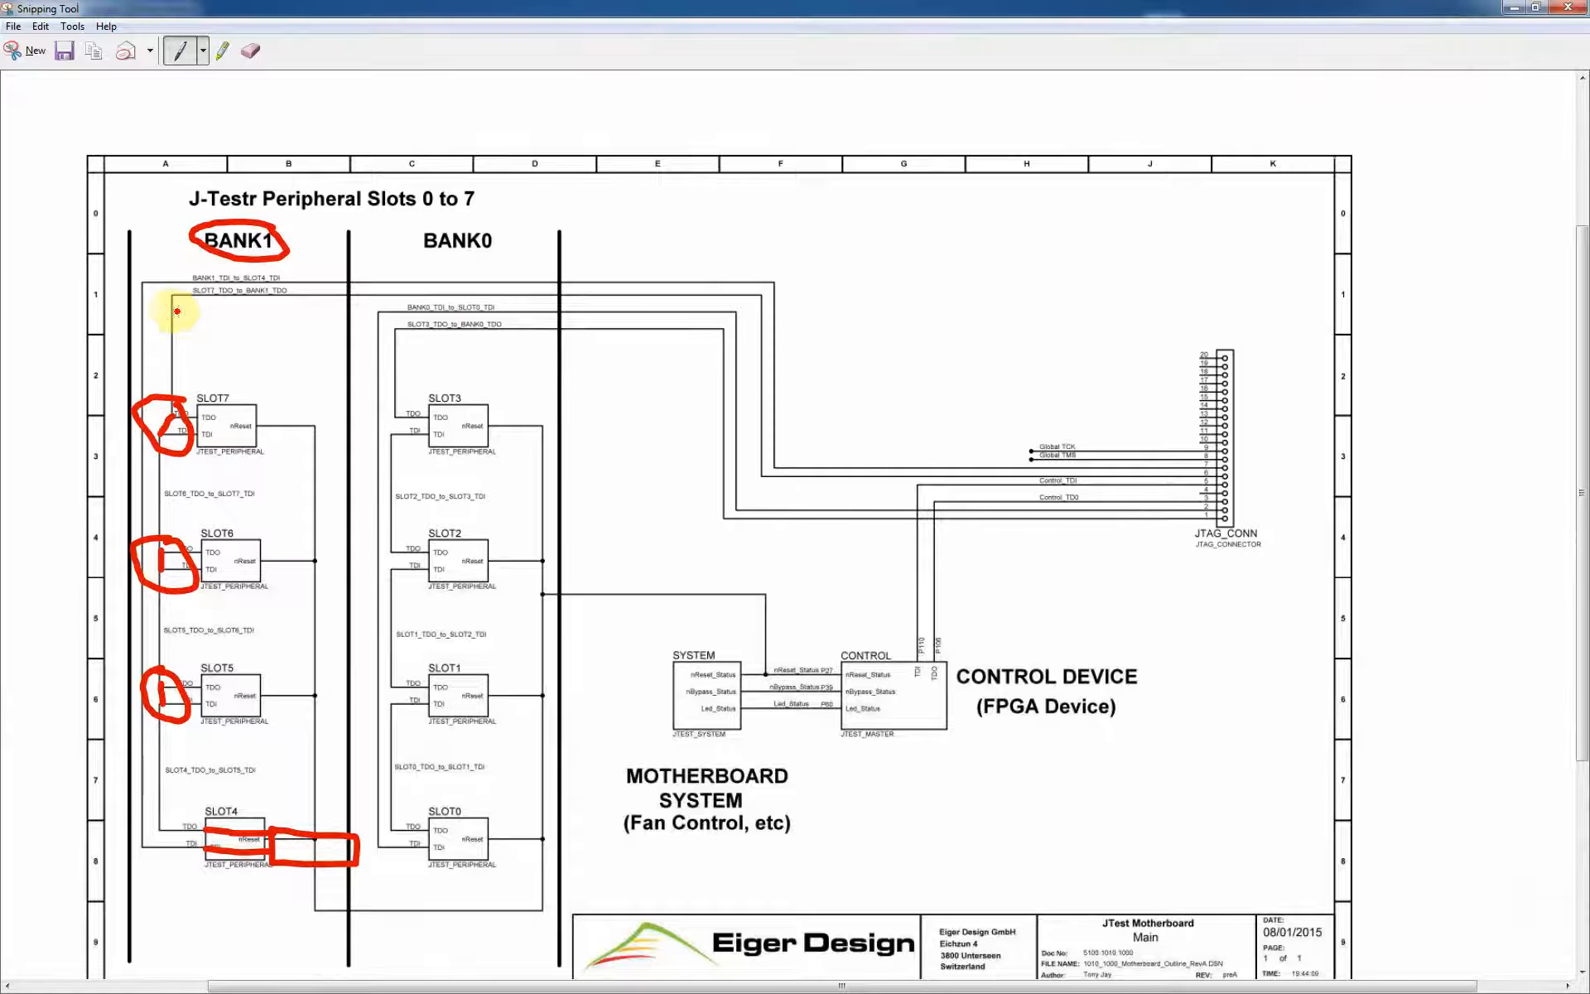
mouse_move(177, 311)
left_mouse_down()
mouse_move(135, 325)
mouse_move(150, 330)
left_mouse_up()
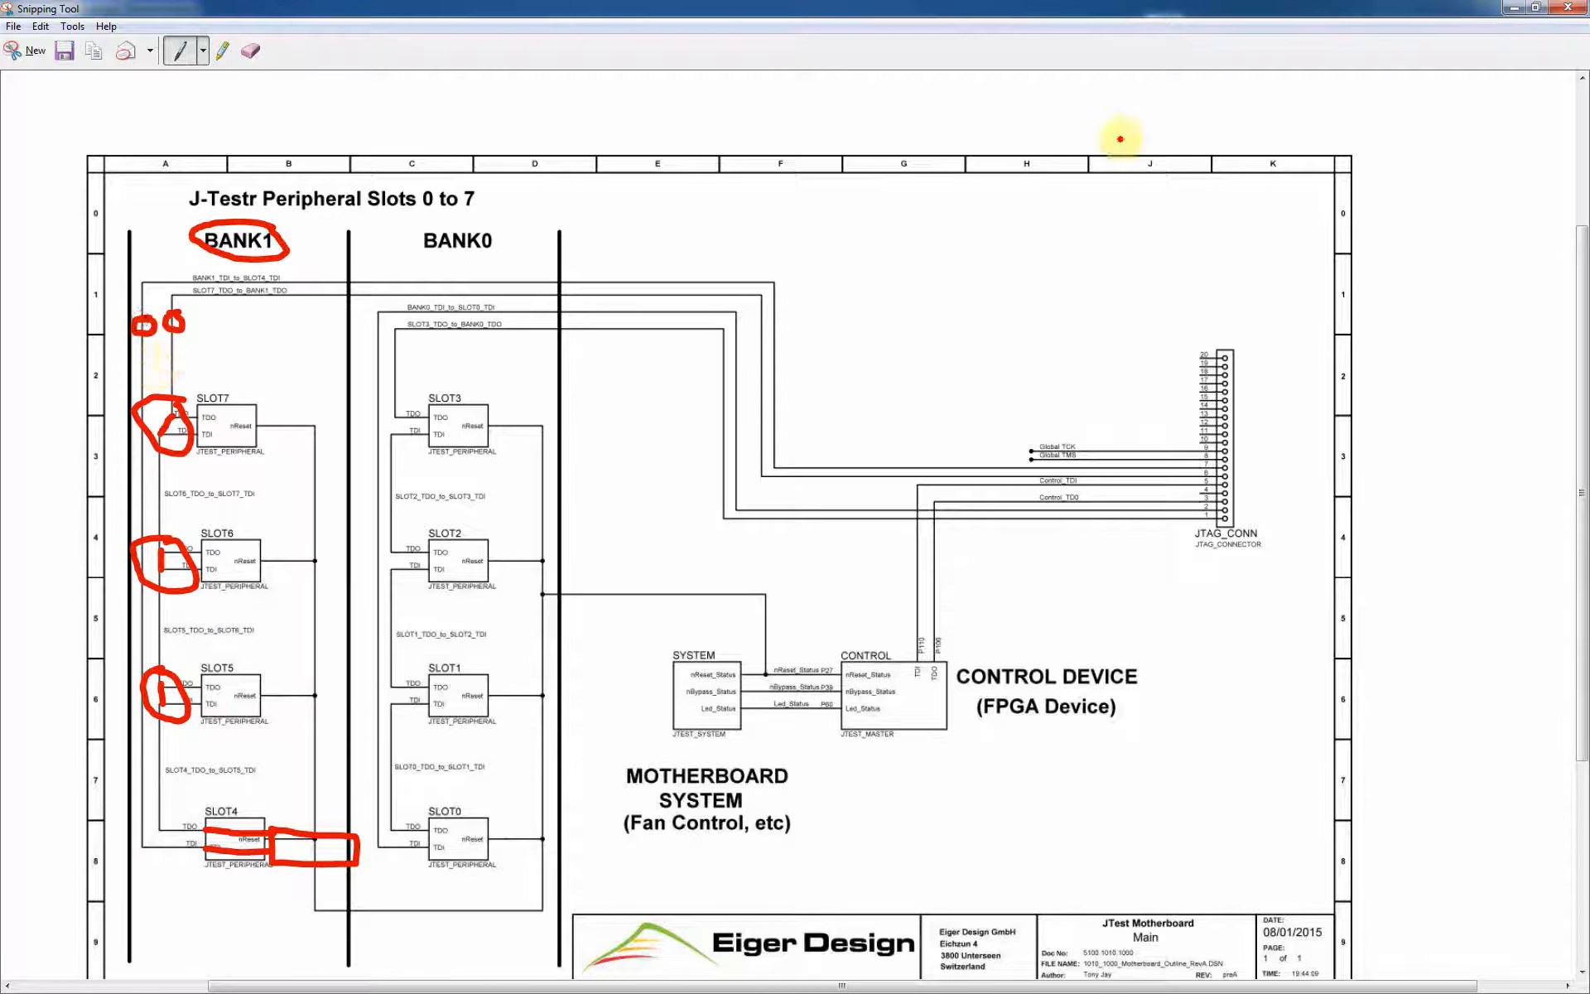
double_click(1452, 12)
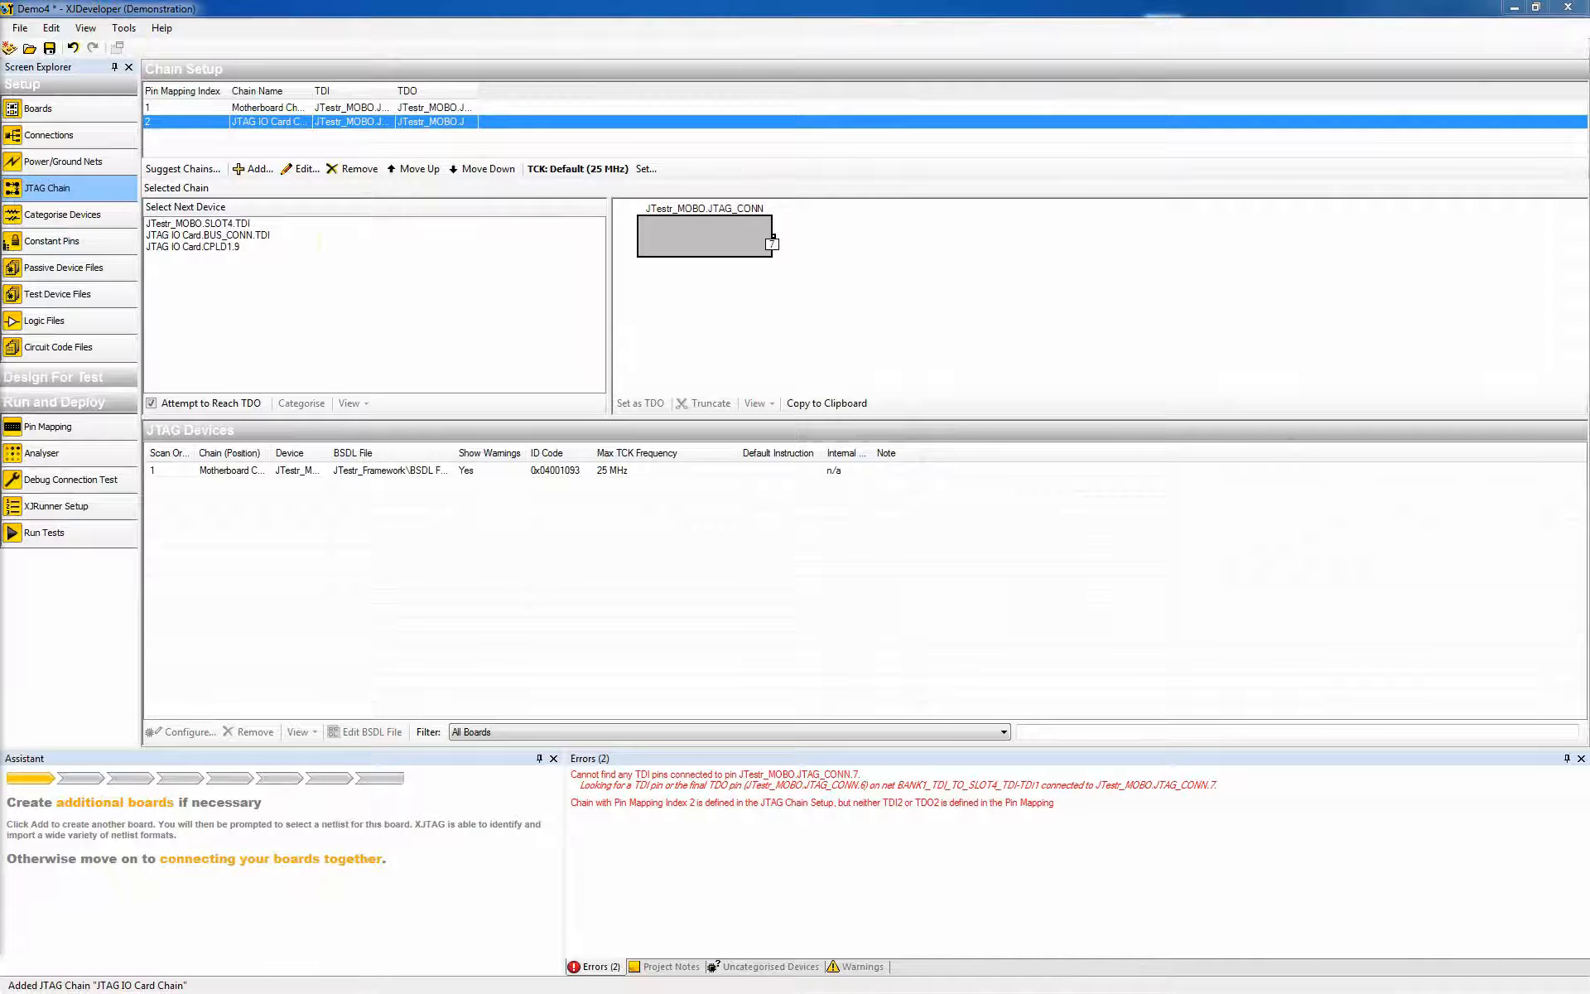
Step: Assign JTAG IO Card.CPLD1 as a JTAG device using JJIOCard_BSD_V1.00.bsd from the JTestr_Framework BSDL Files folder
double_click(225, 248)
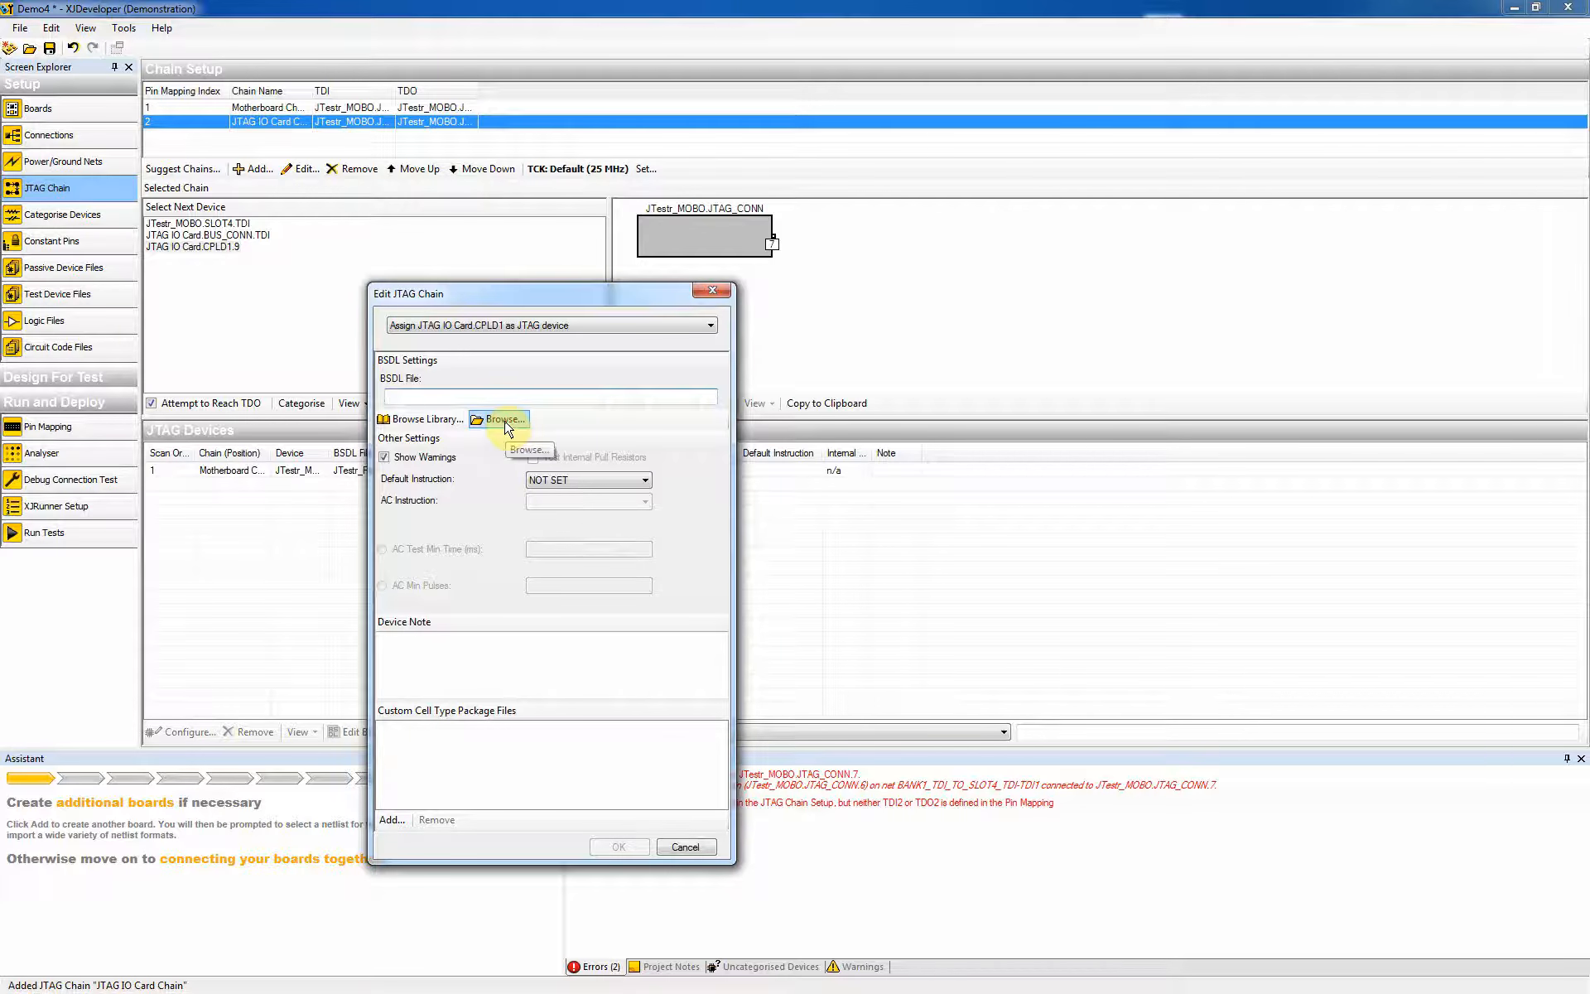
left_click(507, 426)
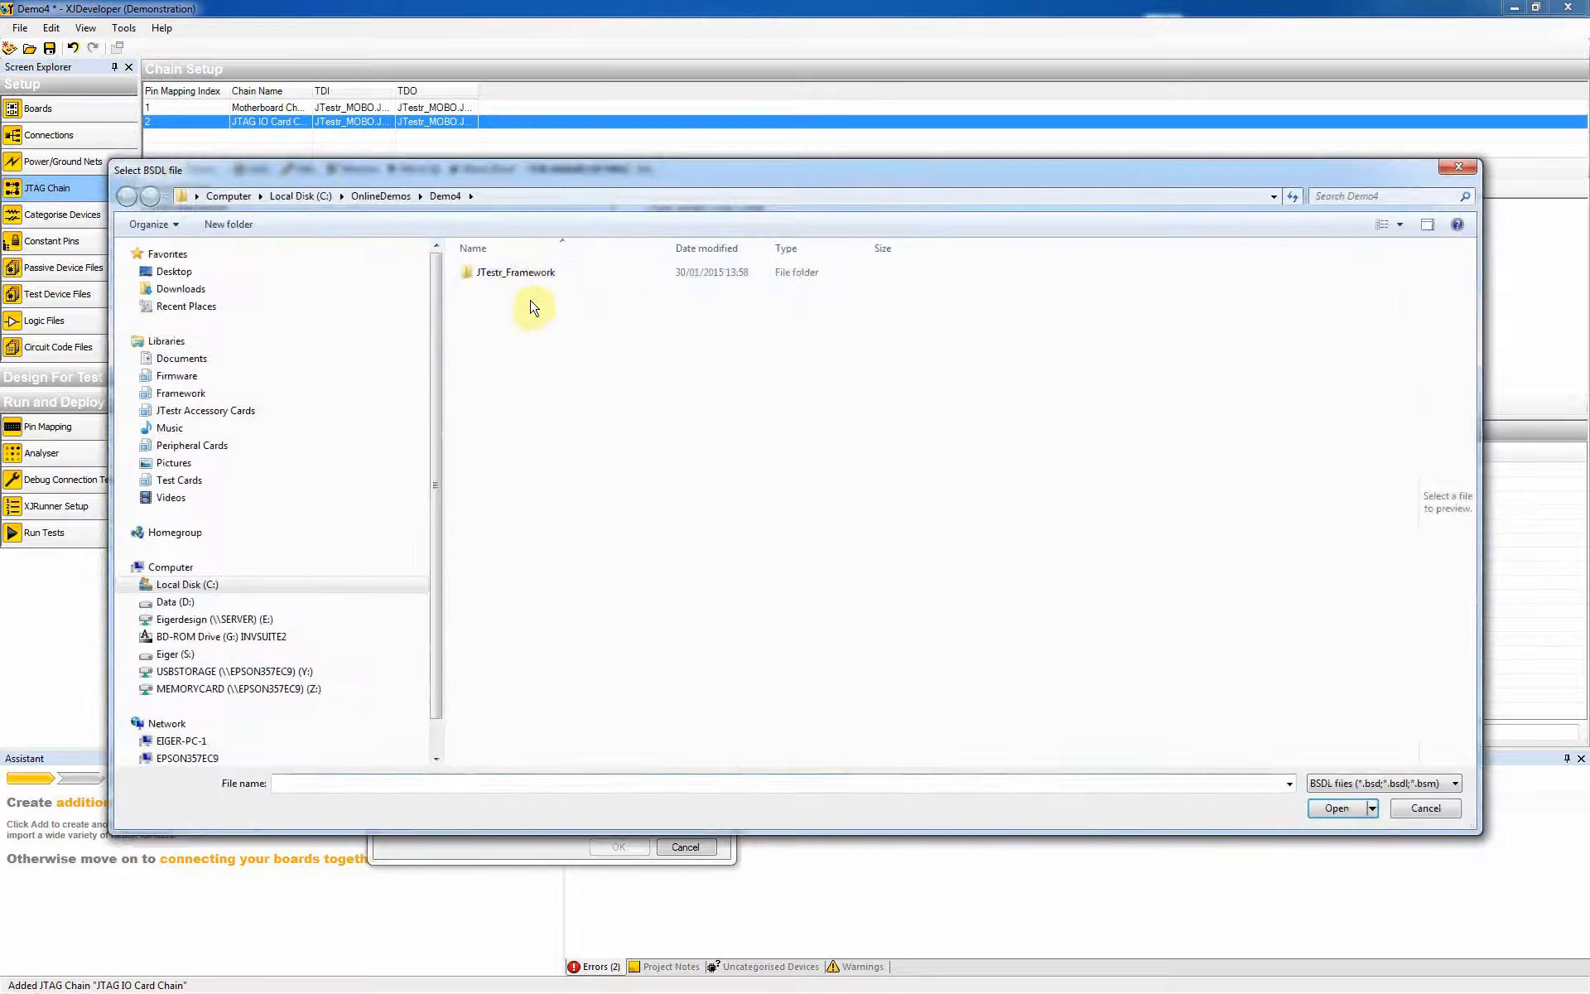
left_click(520, 273)
double_click(520, 274)
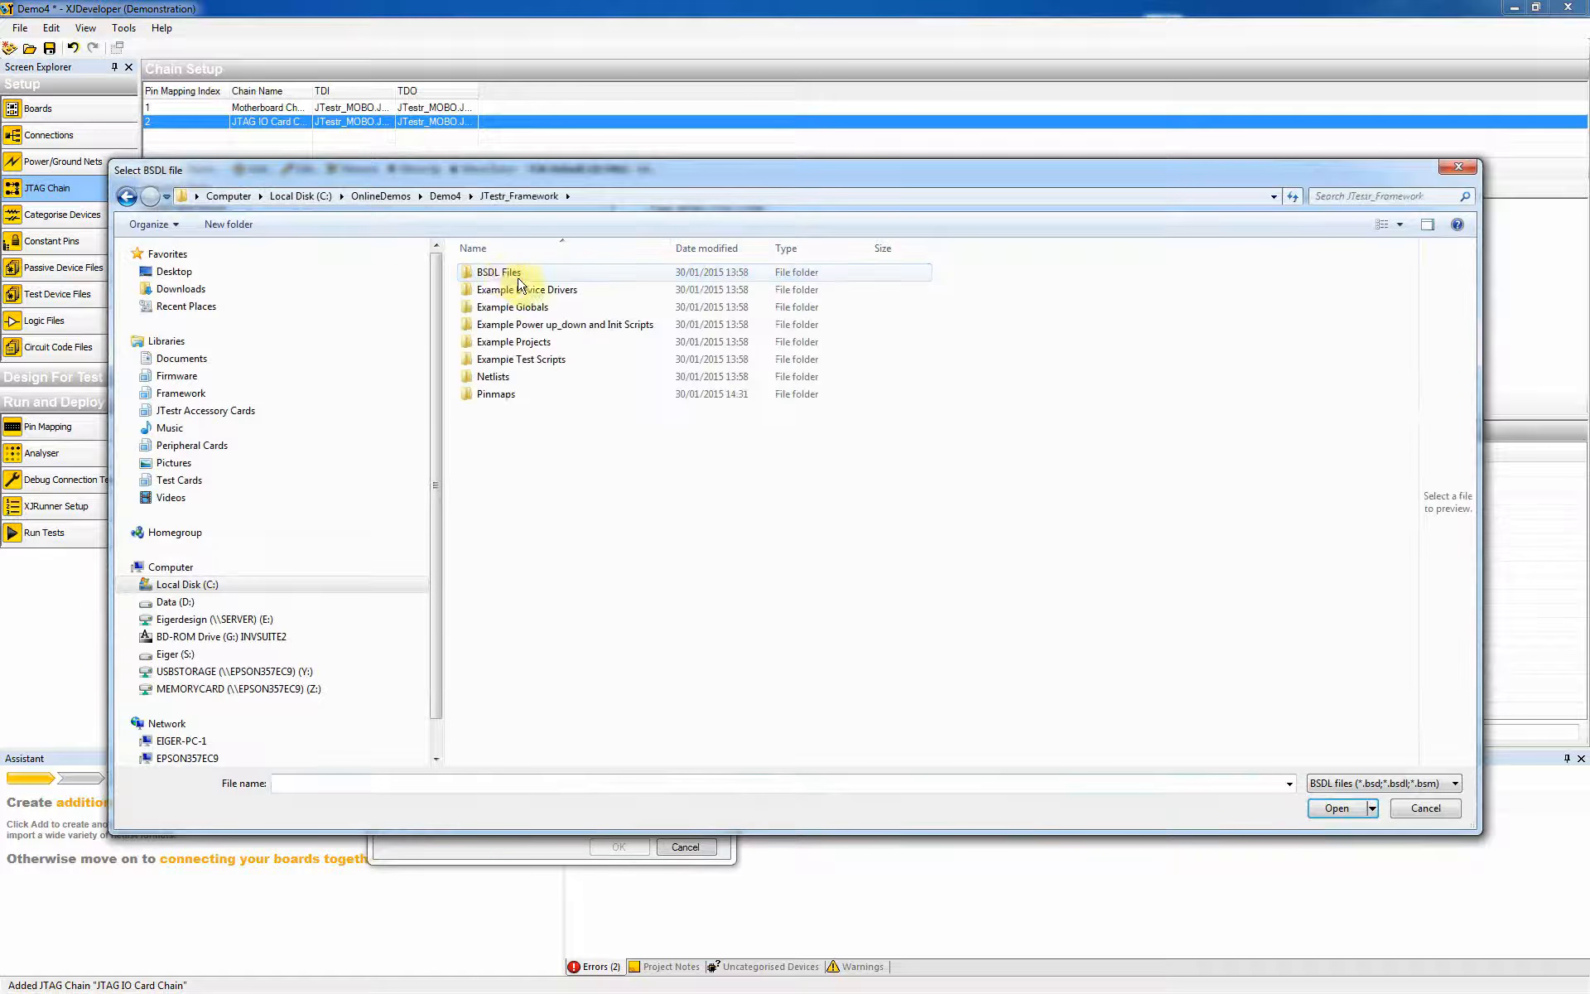
double_click(500, 274)
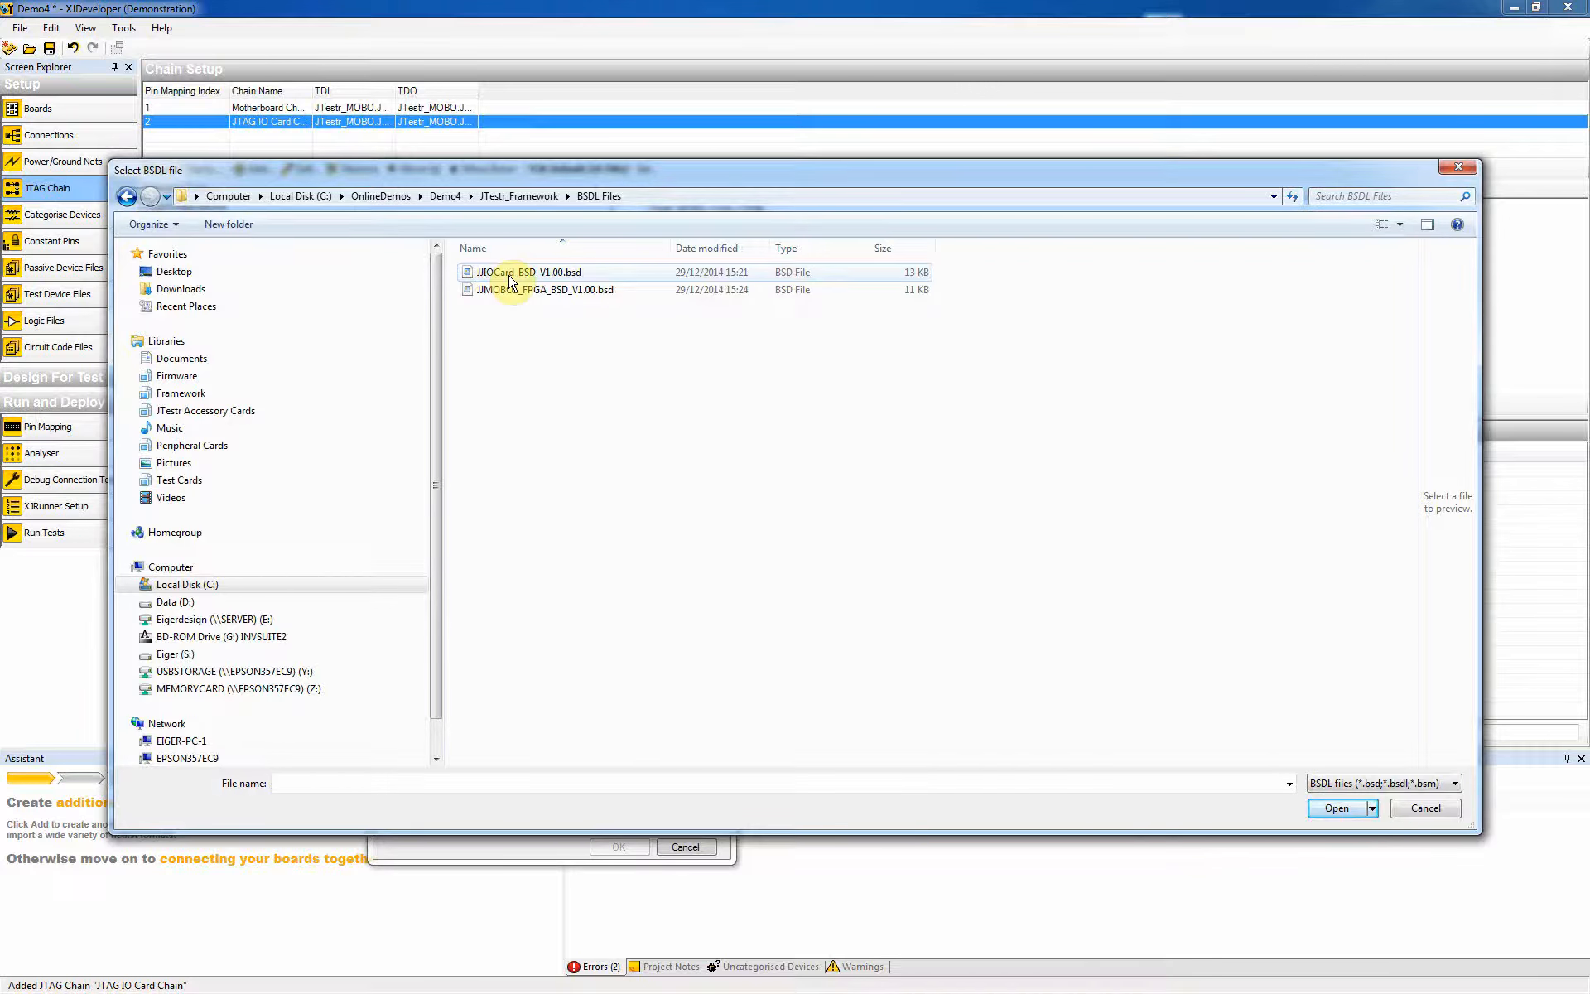
double_click(511, 275)
left_click(613, 846)
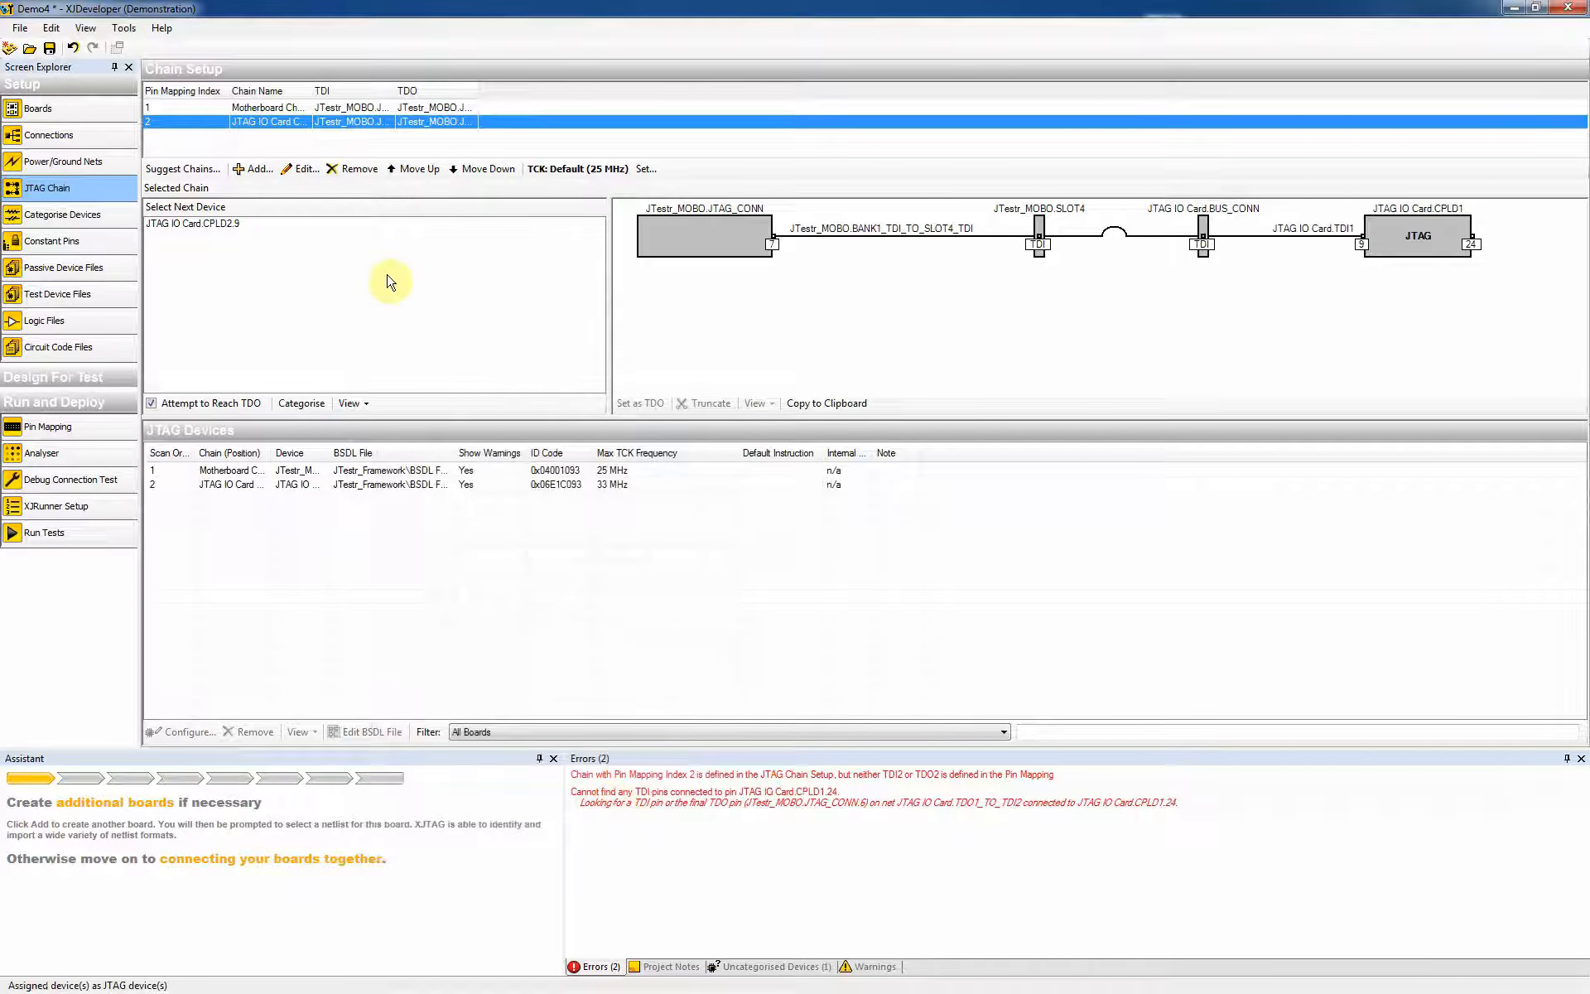
Step: Assign JTAG IO Card.CPLD2 as the next JTAG device in the chain with the BSDL file JJIOCard_BSD_V1.00.bsd
double_click(207, 224)
left_click(501, 419)
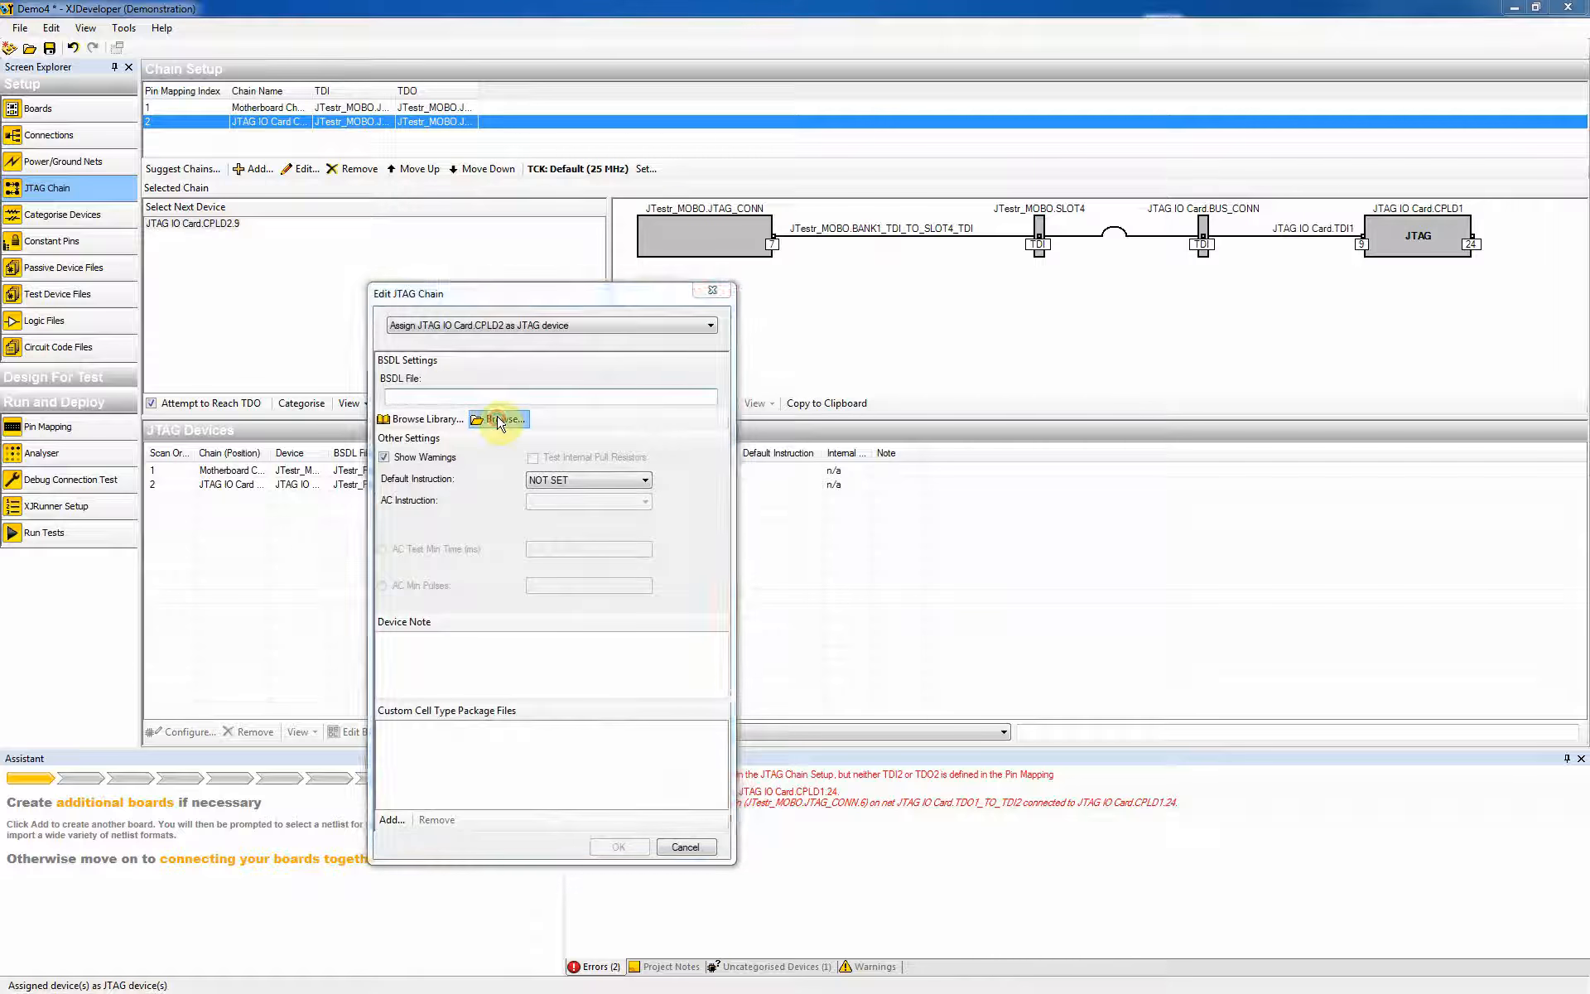
double_click(535, 277)
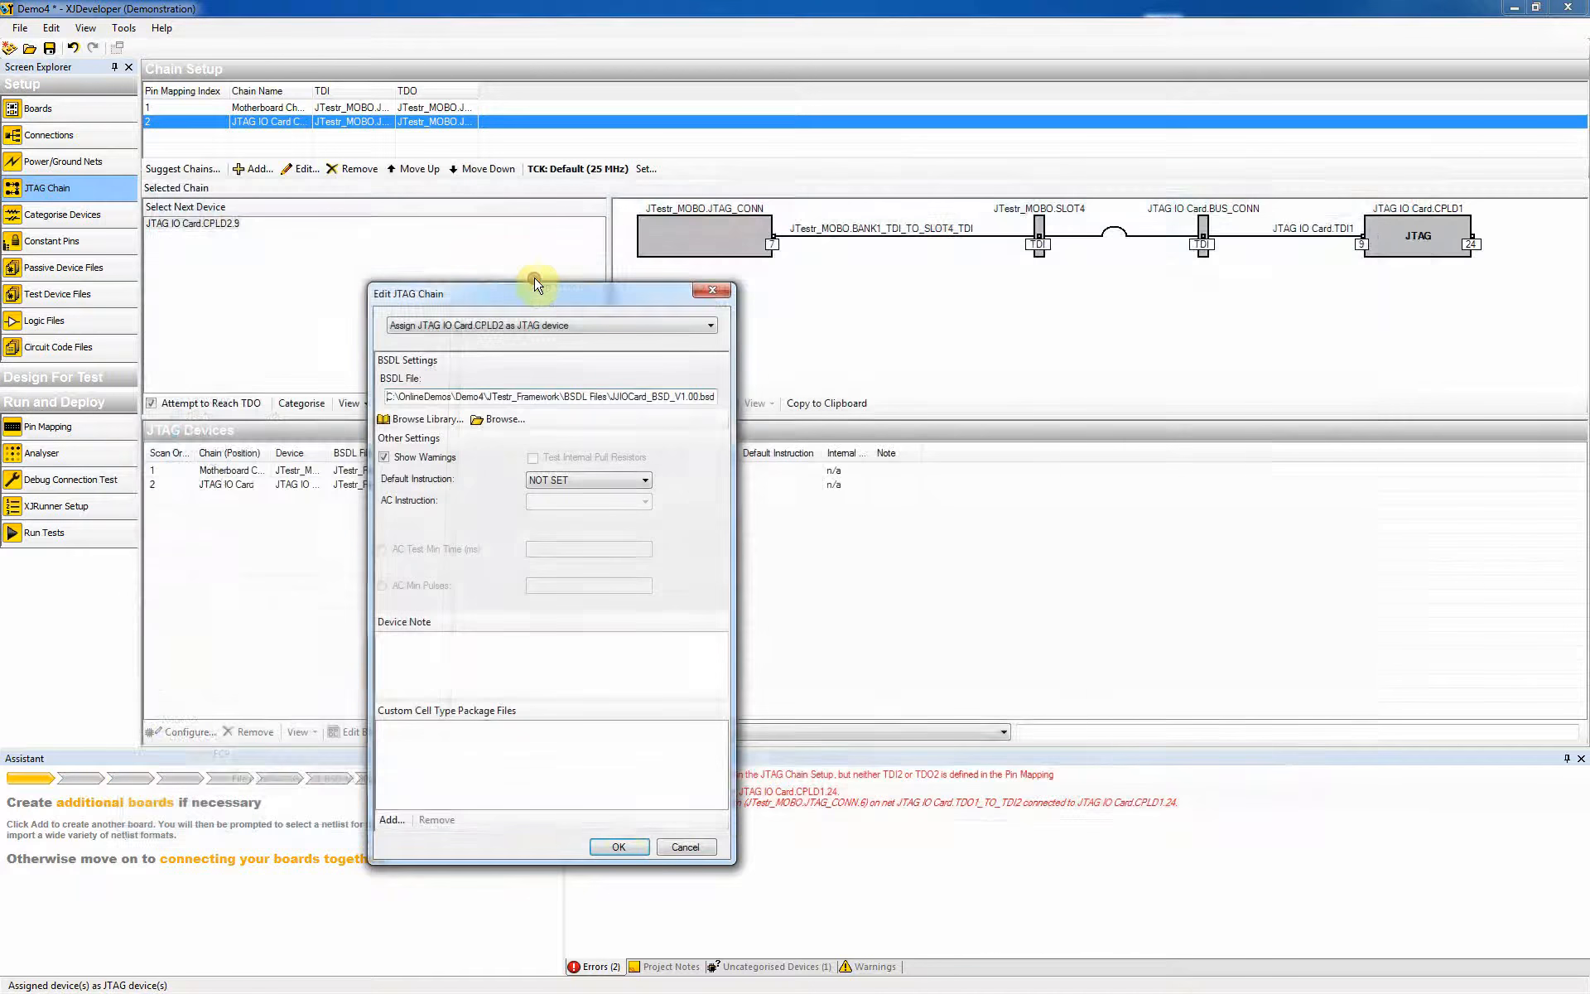
left_click(619, 845)
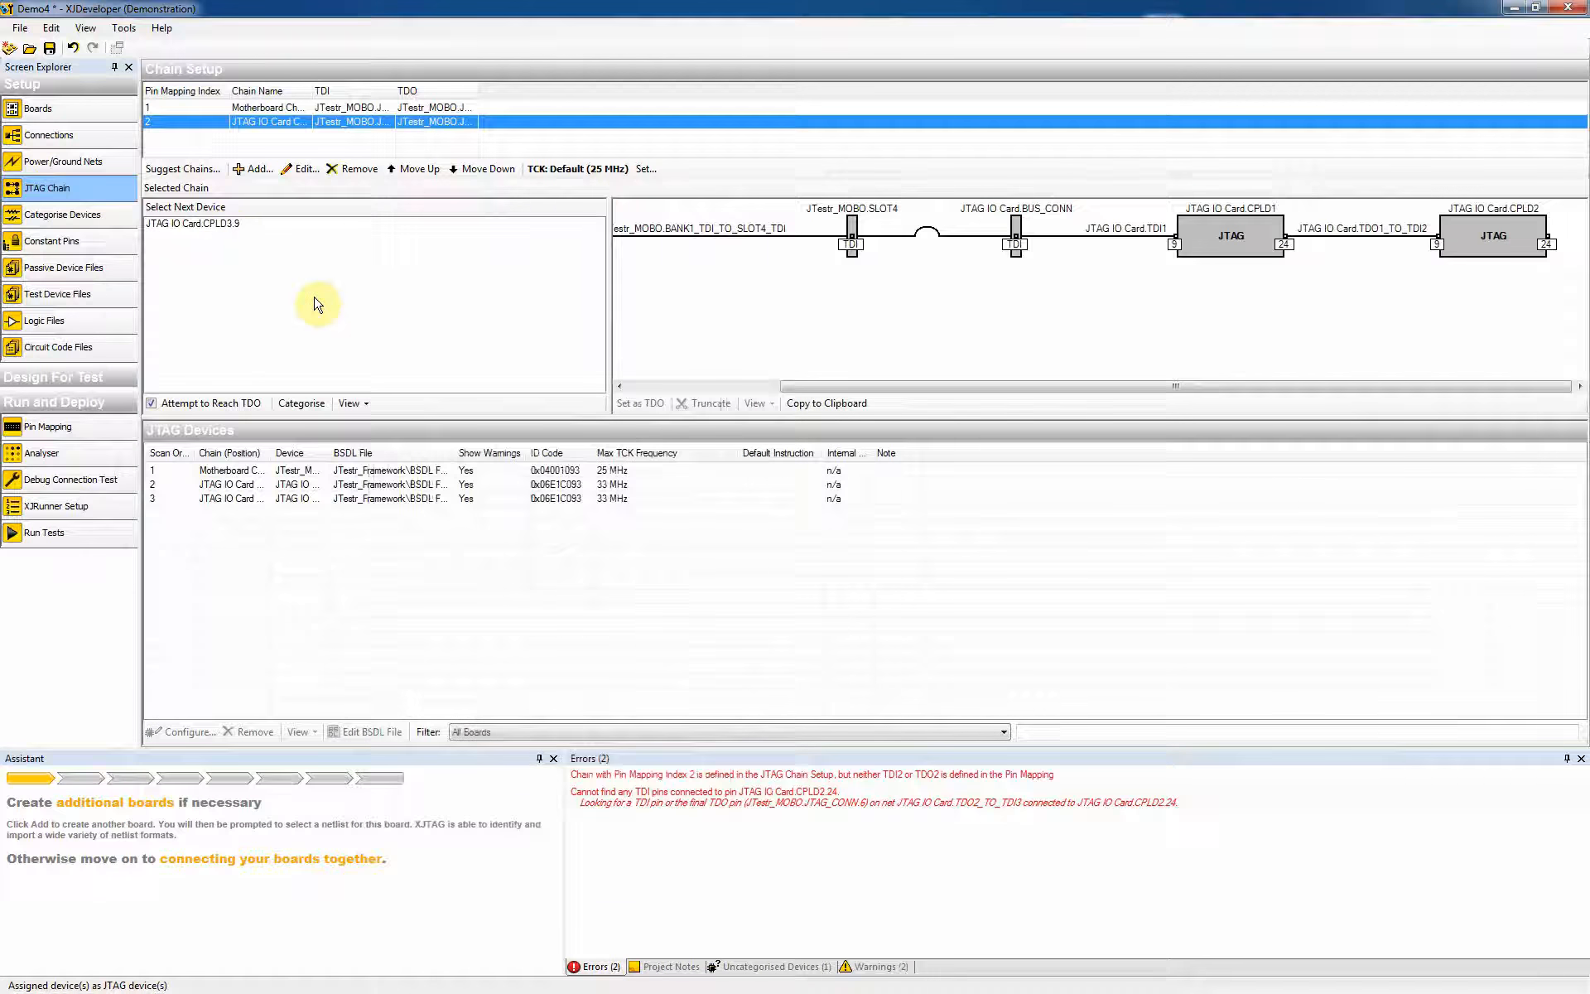
Step: Assign JTAG IO Card.CPLD3 as the next JTAG device in the chain with the BSDL file JJIOCard_BSD_V1.00.bsd
double_click(228, 223)
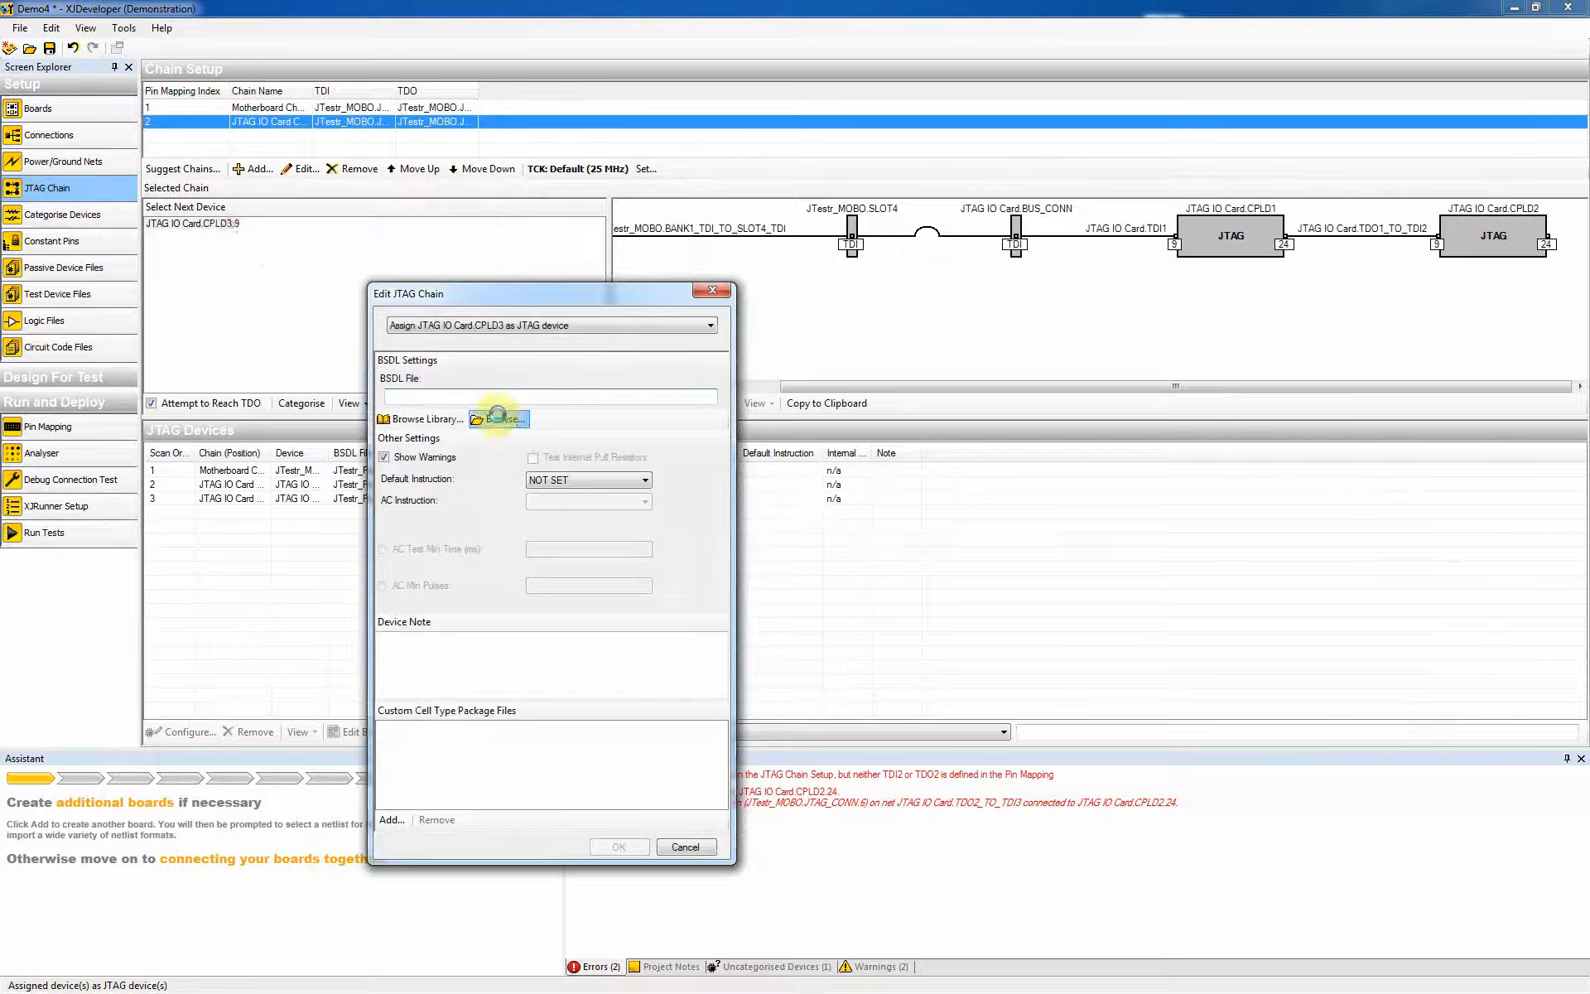
left_click(501, 419)
double_click(525, 276)
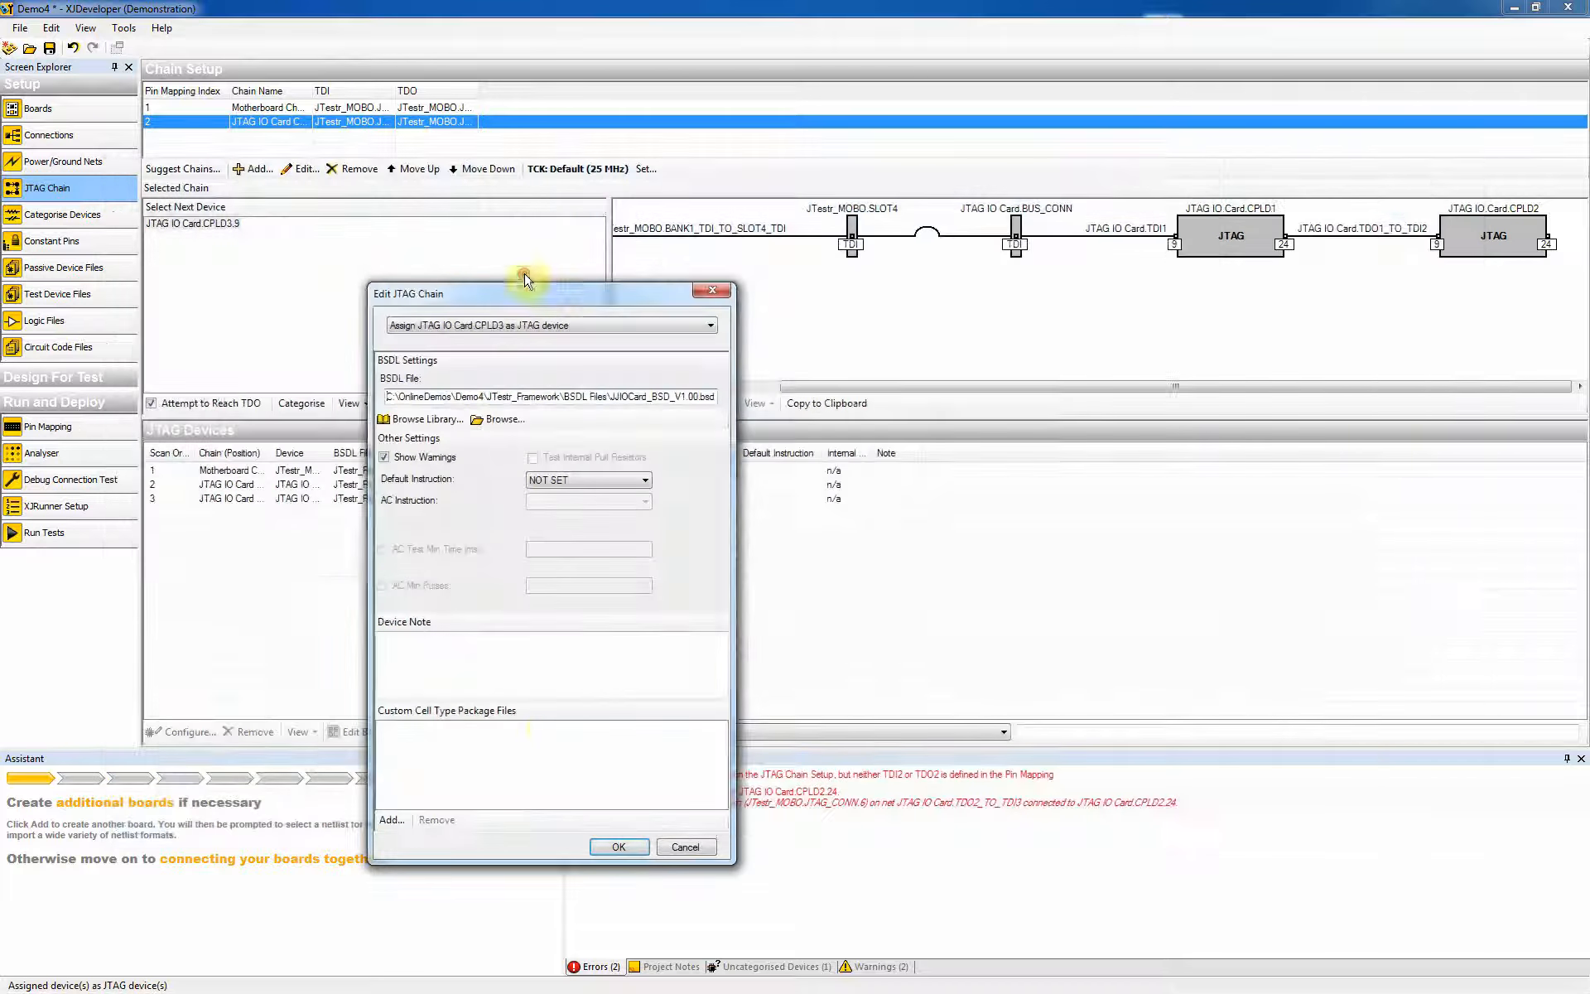
left_click(613, 845)
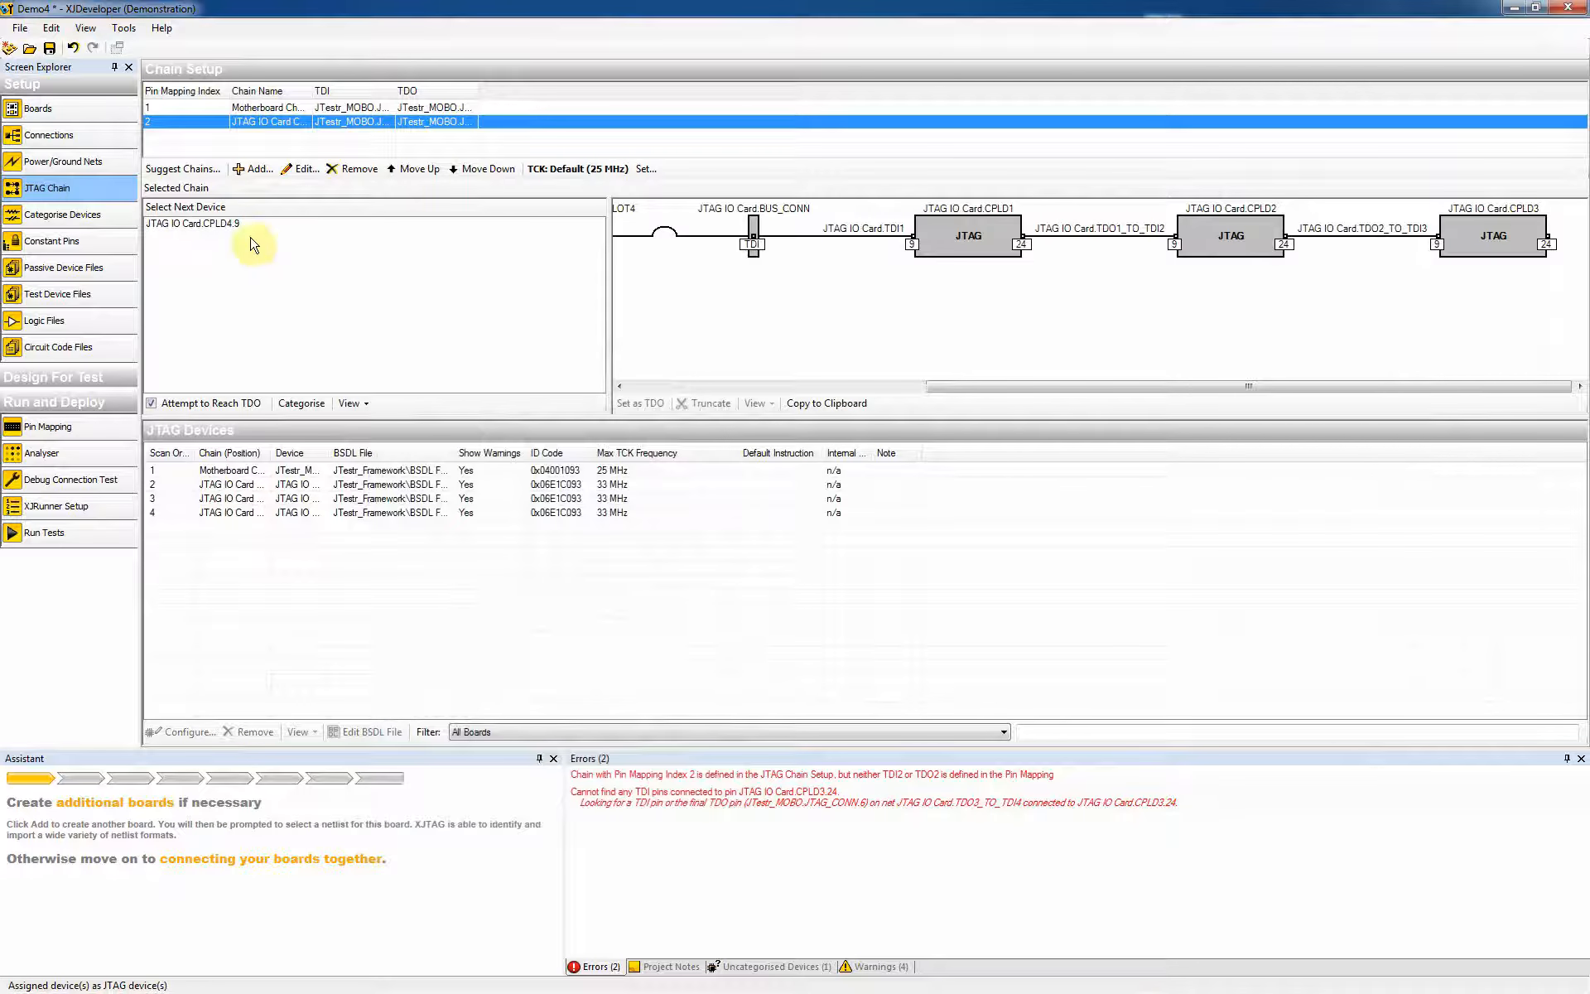
Step: Assign JTAG IO Card.CPLD4 as the last JTAG device in the chain with the BSDL file JJIOCard_BSD_V1.00.bsd
double_click(219, 224)
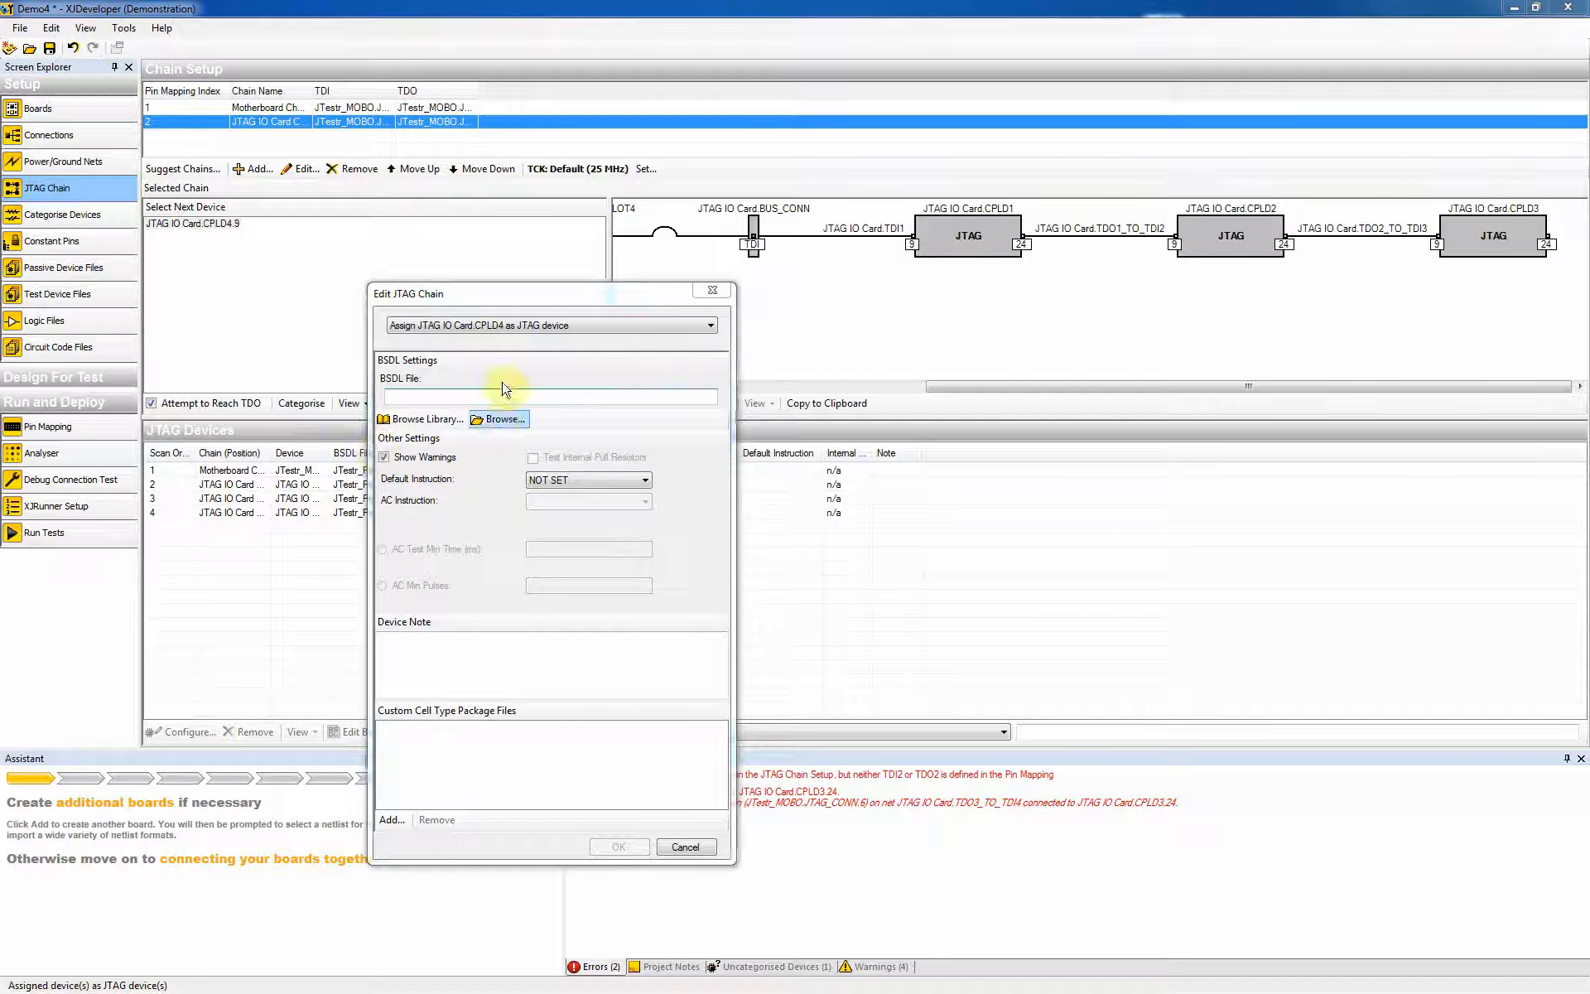
left_click(505, 419)
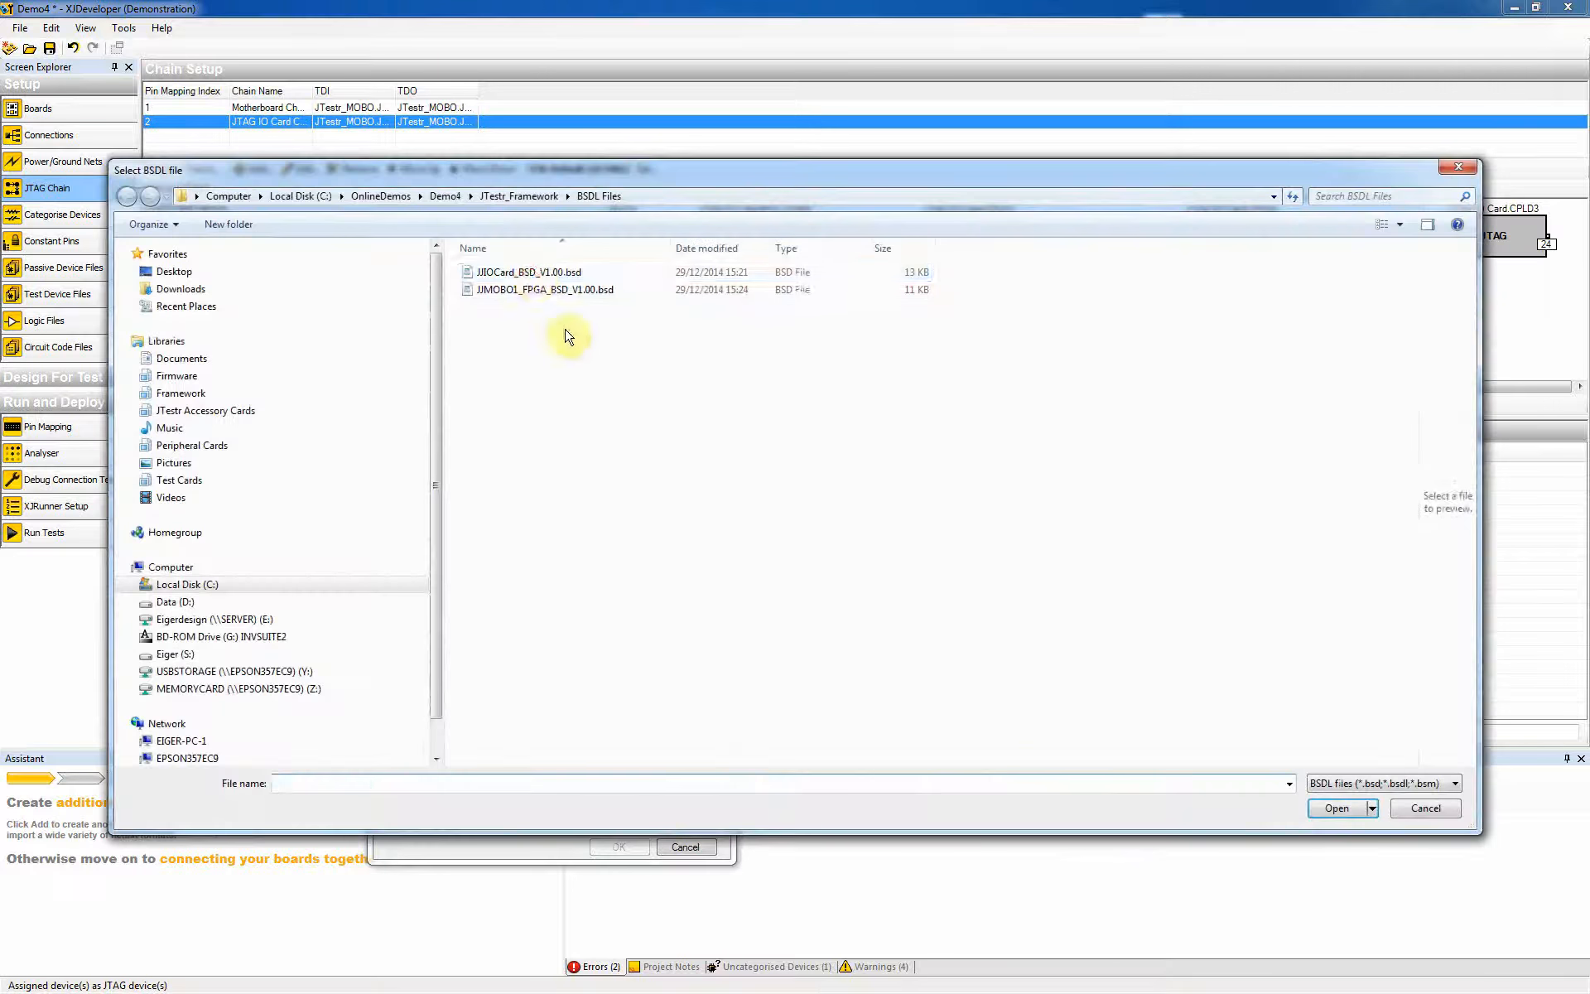
double_click(525, 273)
left_click(607, 843)
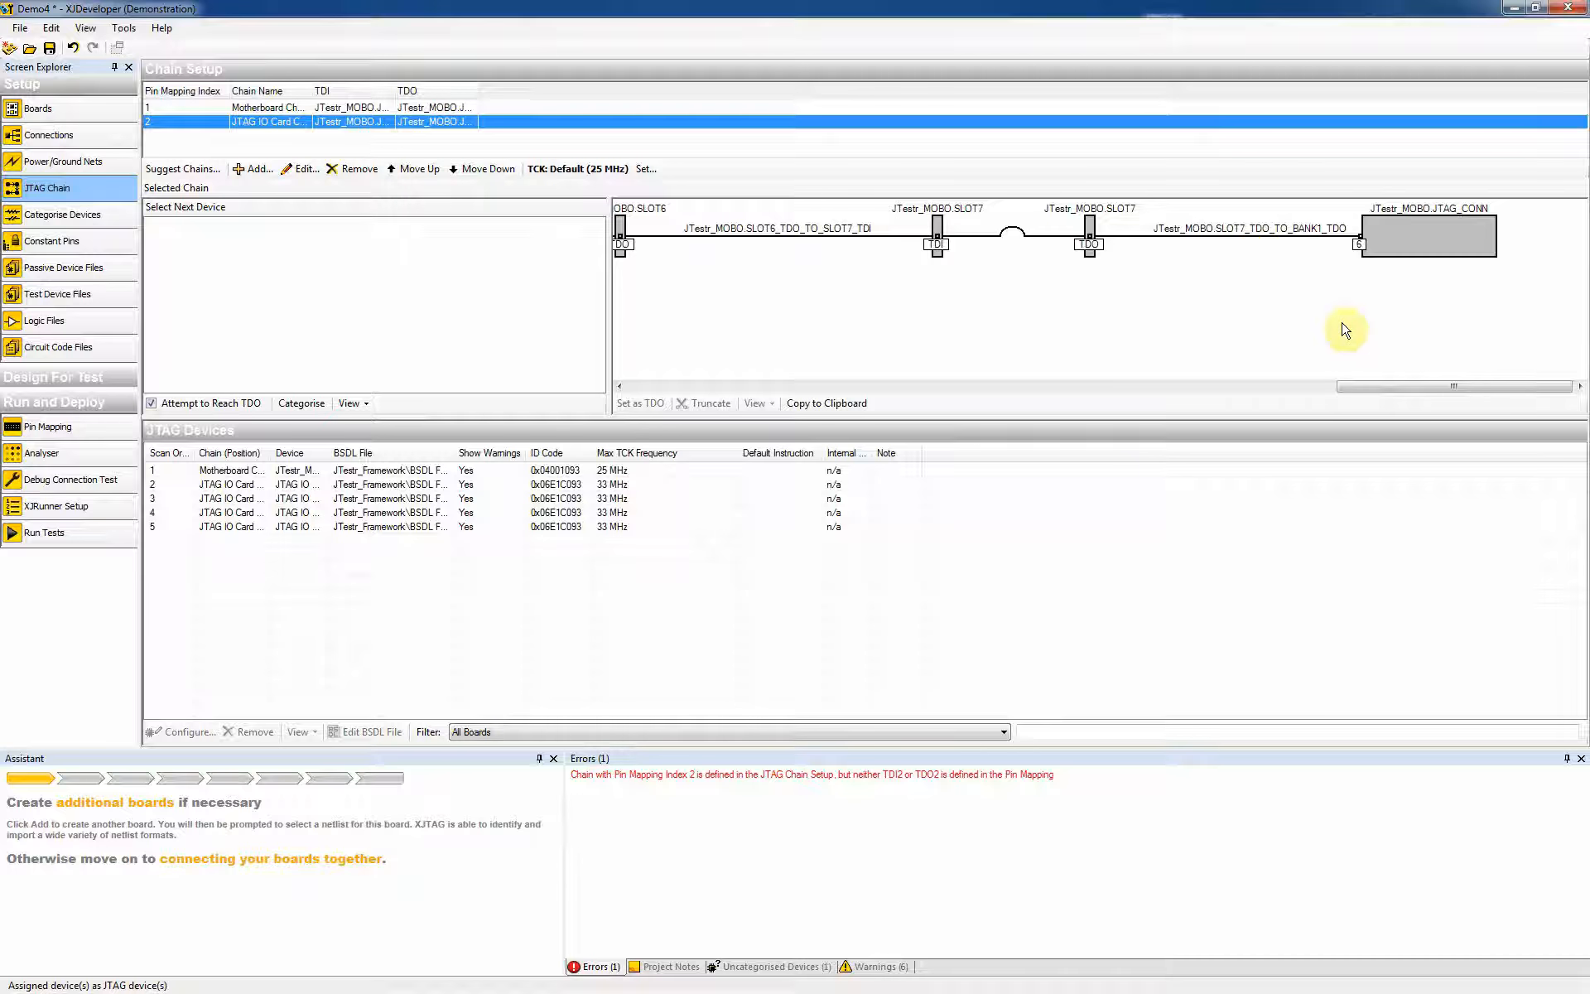
Step: Examine the JTAG IO Card Chain diagram from JTAG_CONN pin 7 through the CPLDs and bridged slots to JTAG_CONN pin 6
left_click(1436, 255)
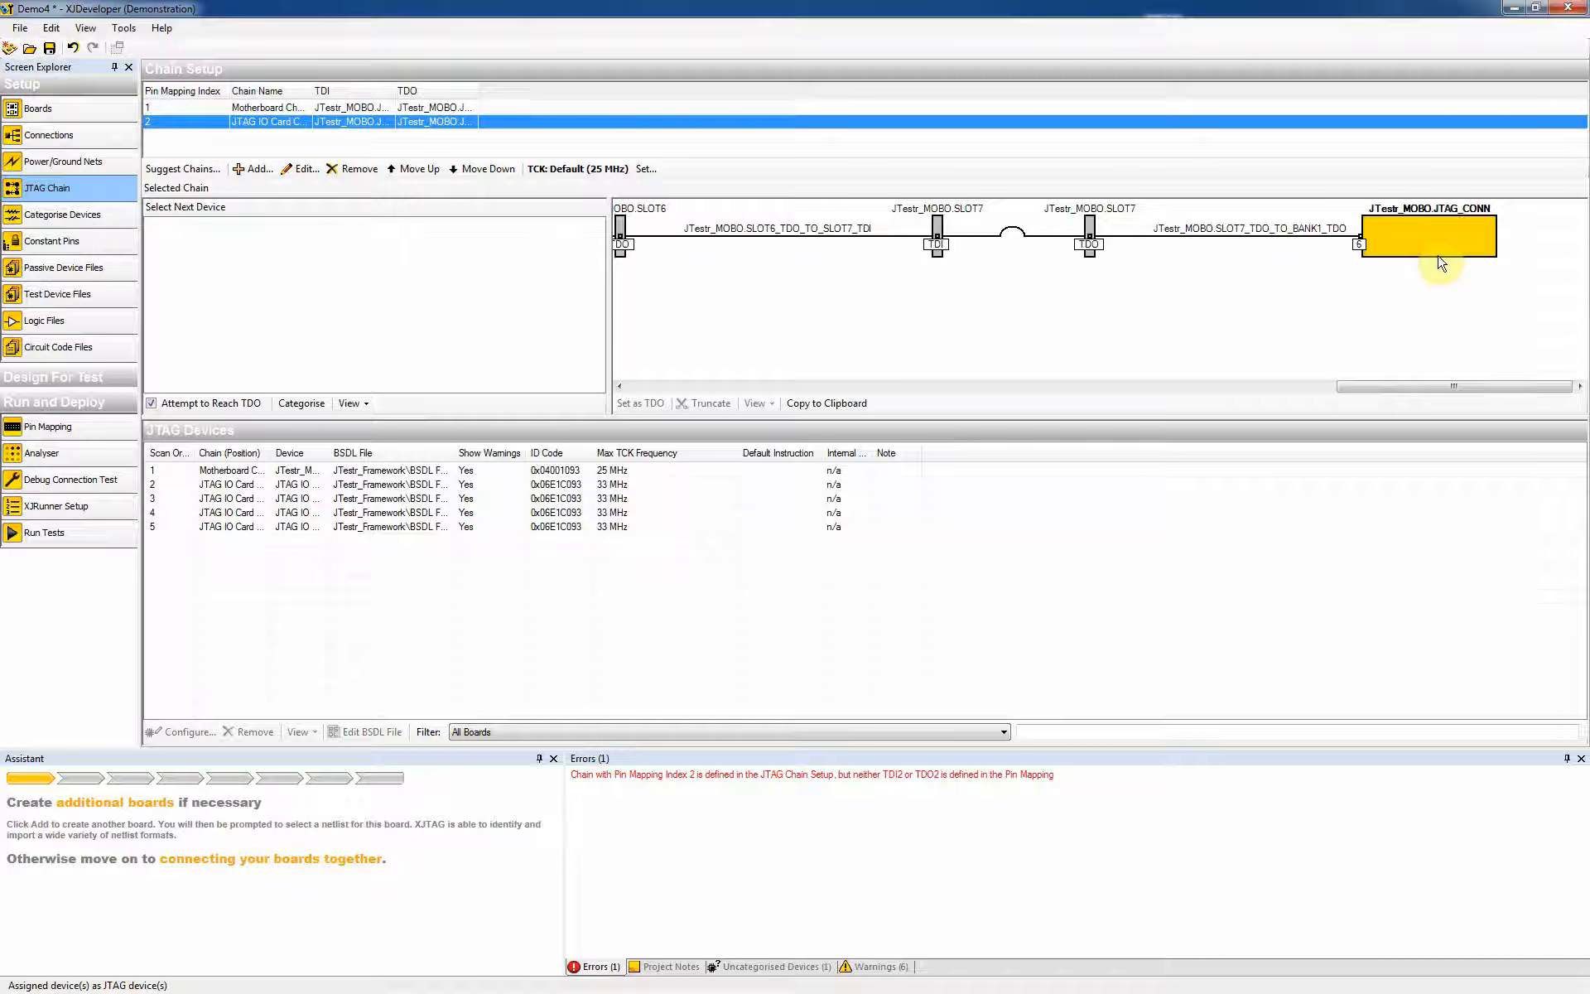
left_click_drag(1419, 384, 638, 369)
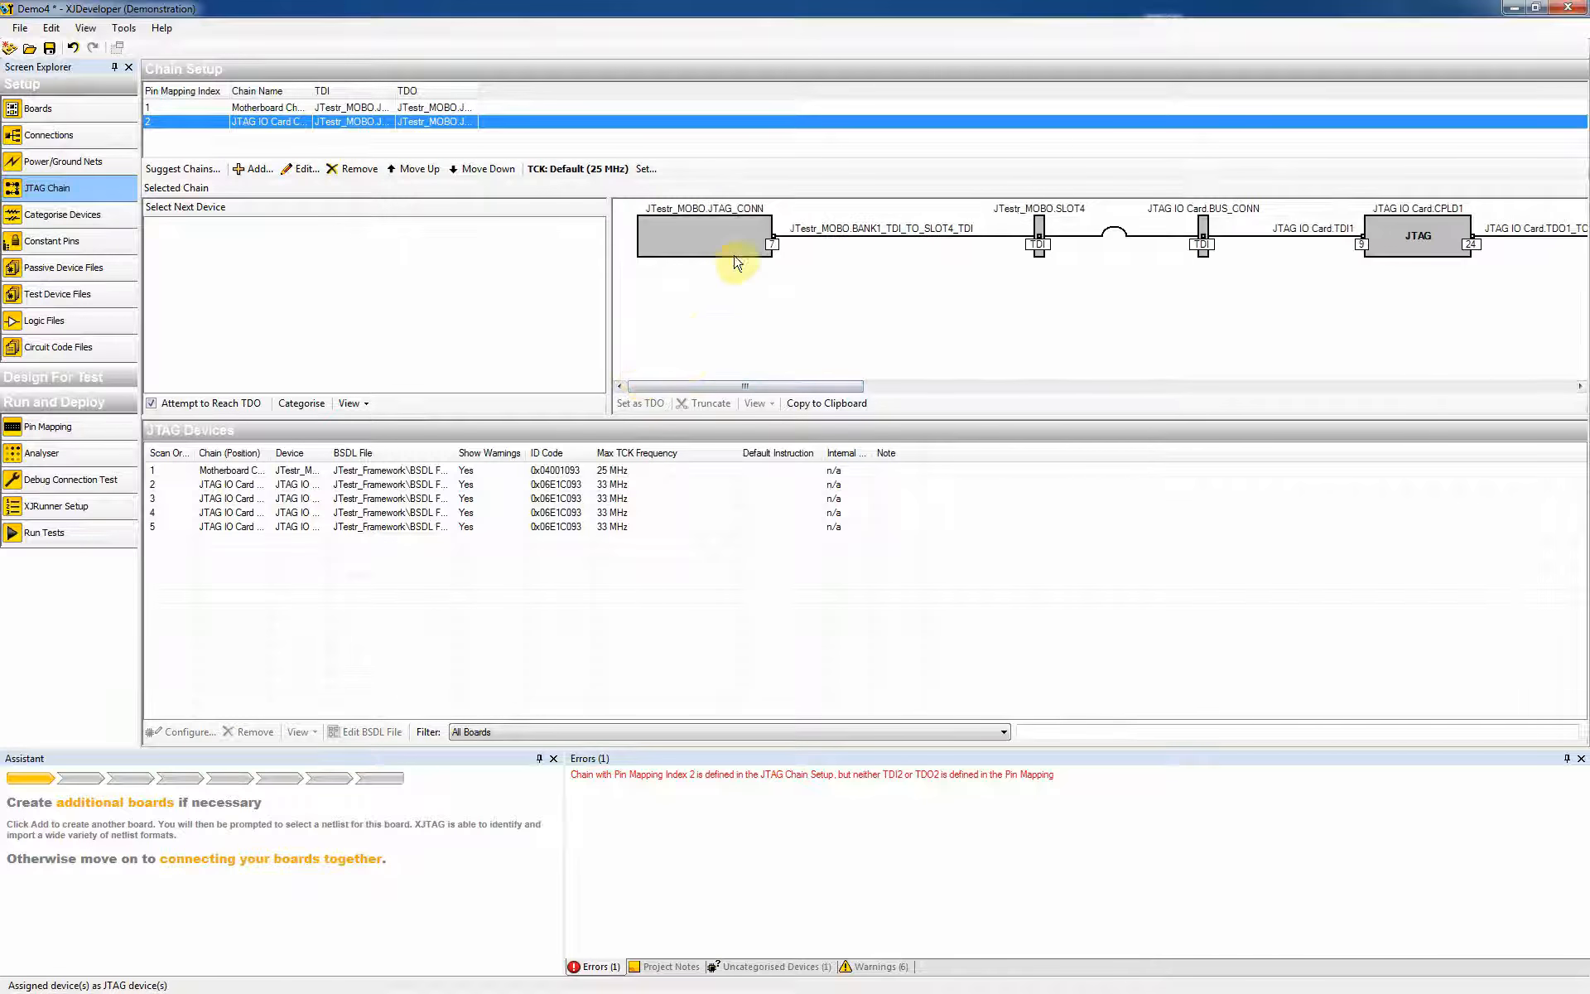
left_click(733, 252)
left_click_drag(801, 386, 1129, 381)
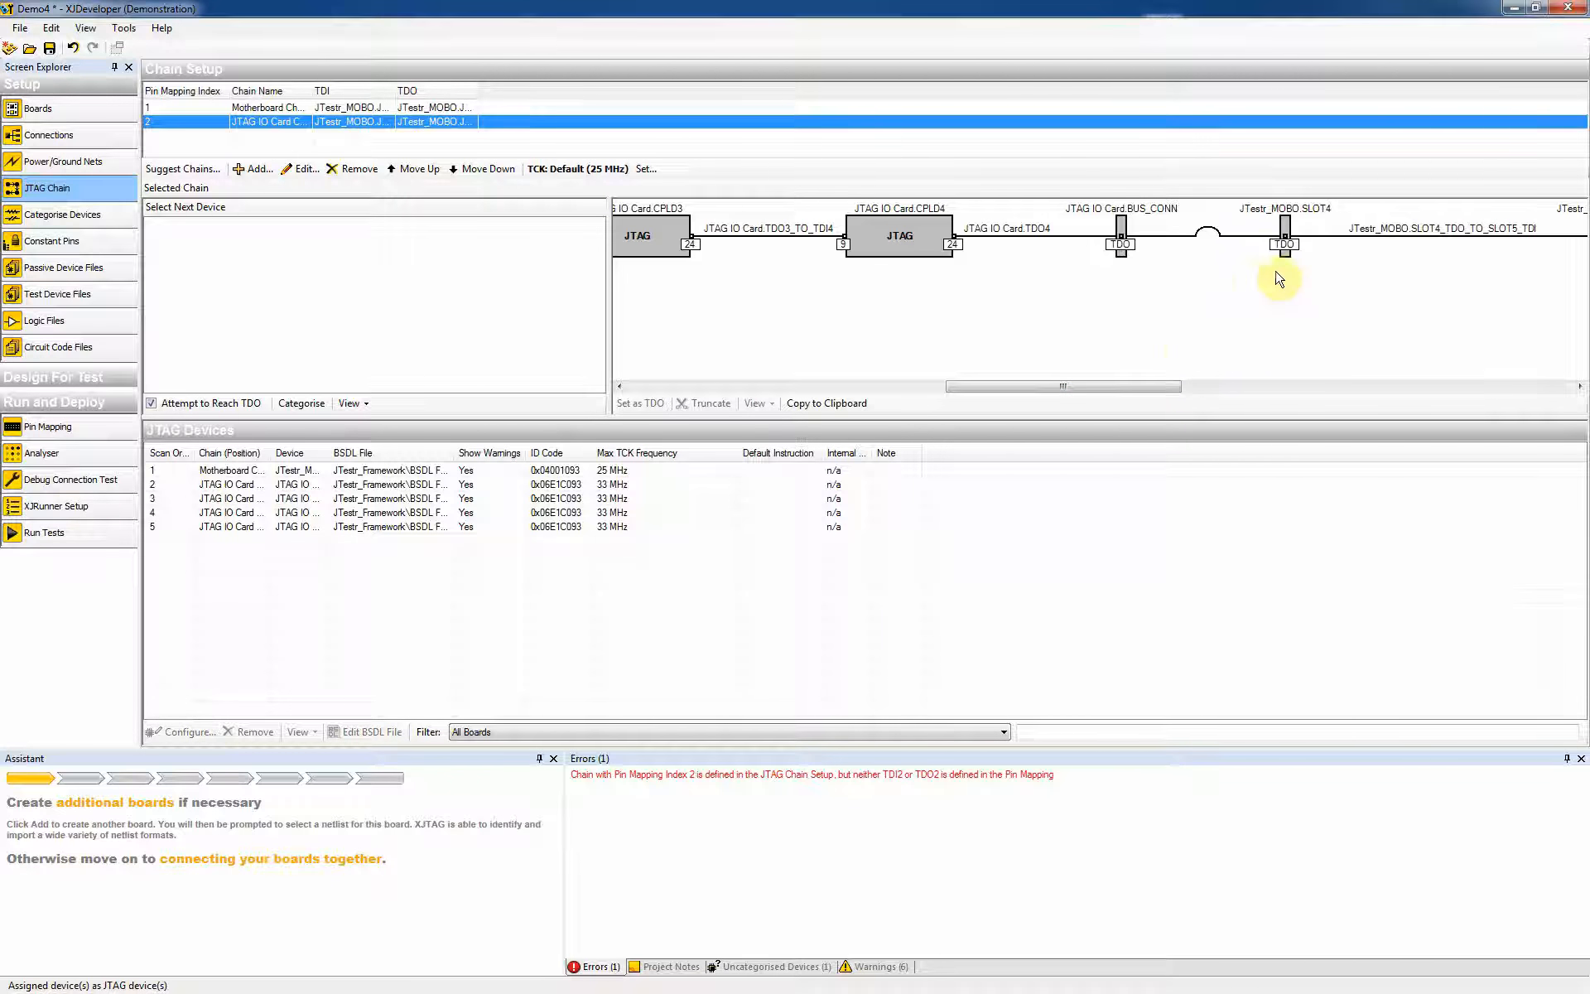
left_click_drag(1150, 387, 1525, 387)
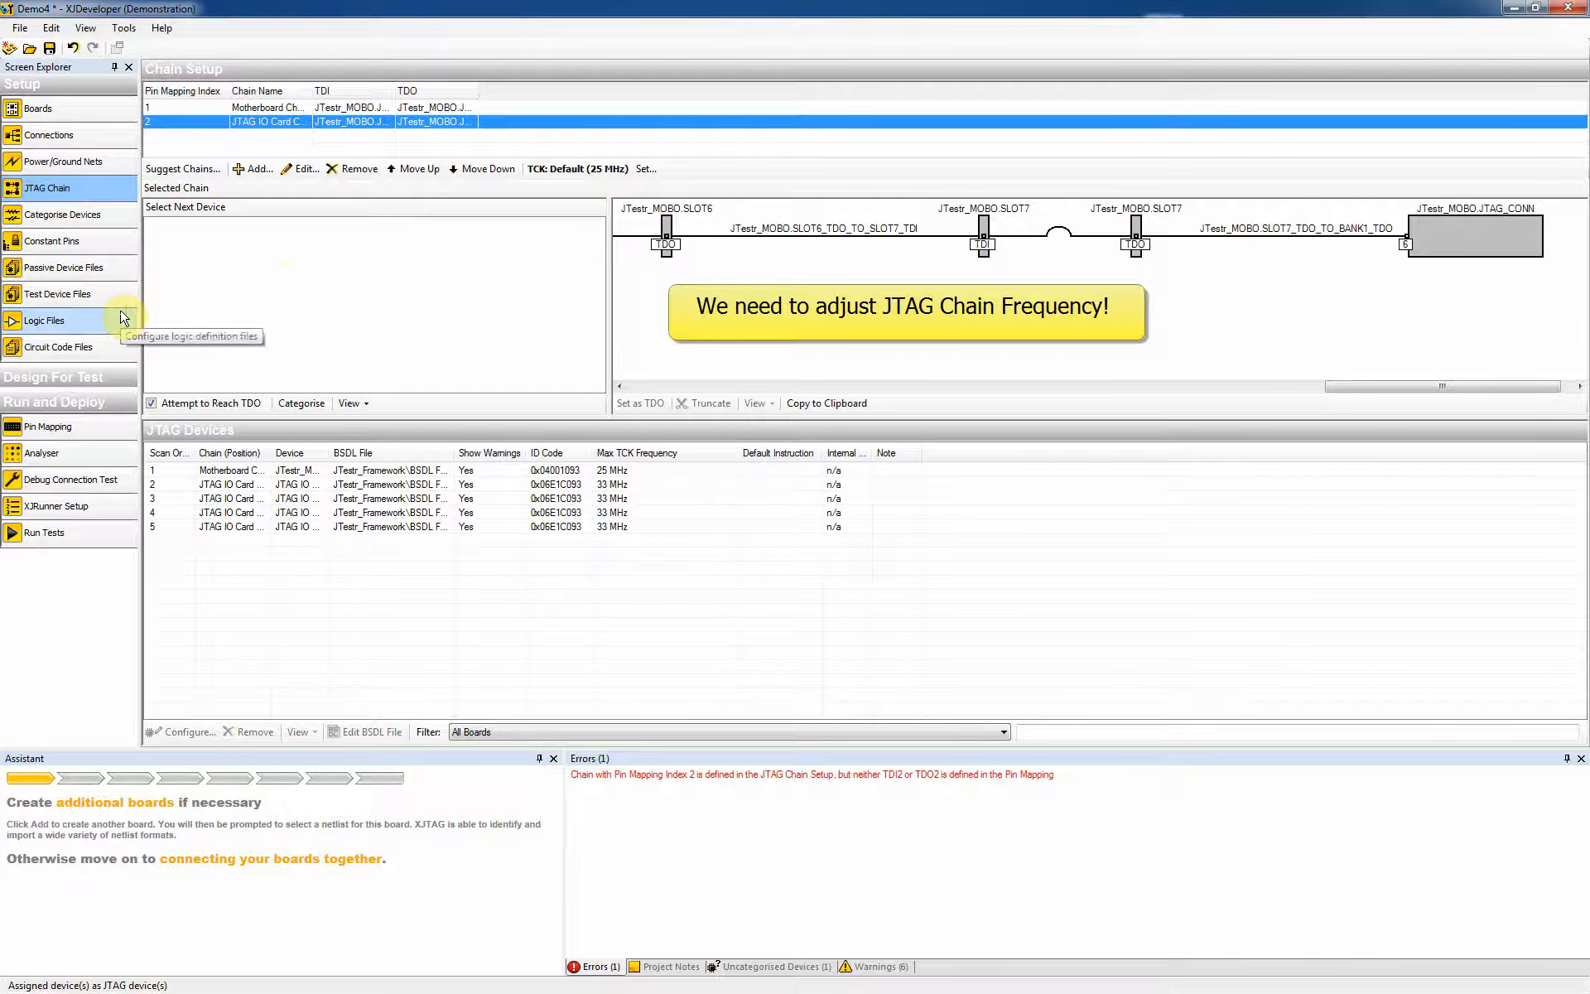
Step: Override the default TCK frequency of the JTAG IO Card Chain with 16 MHz
left_click(646, 169)
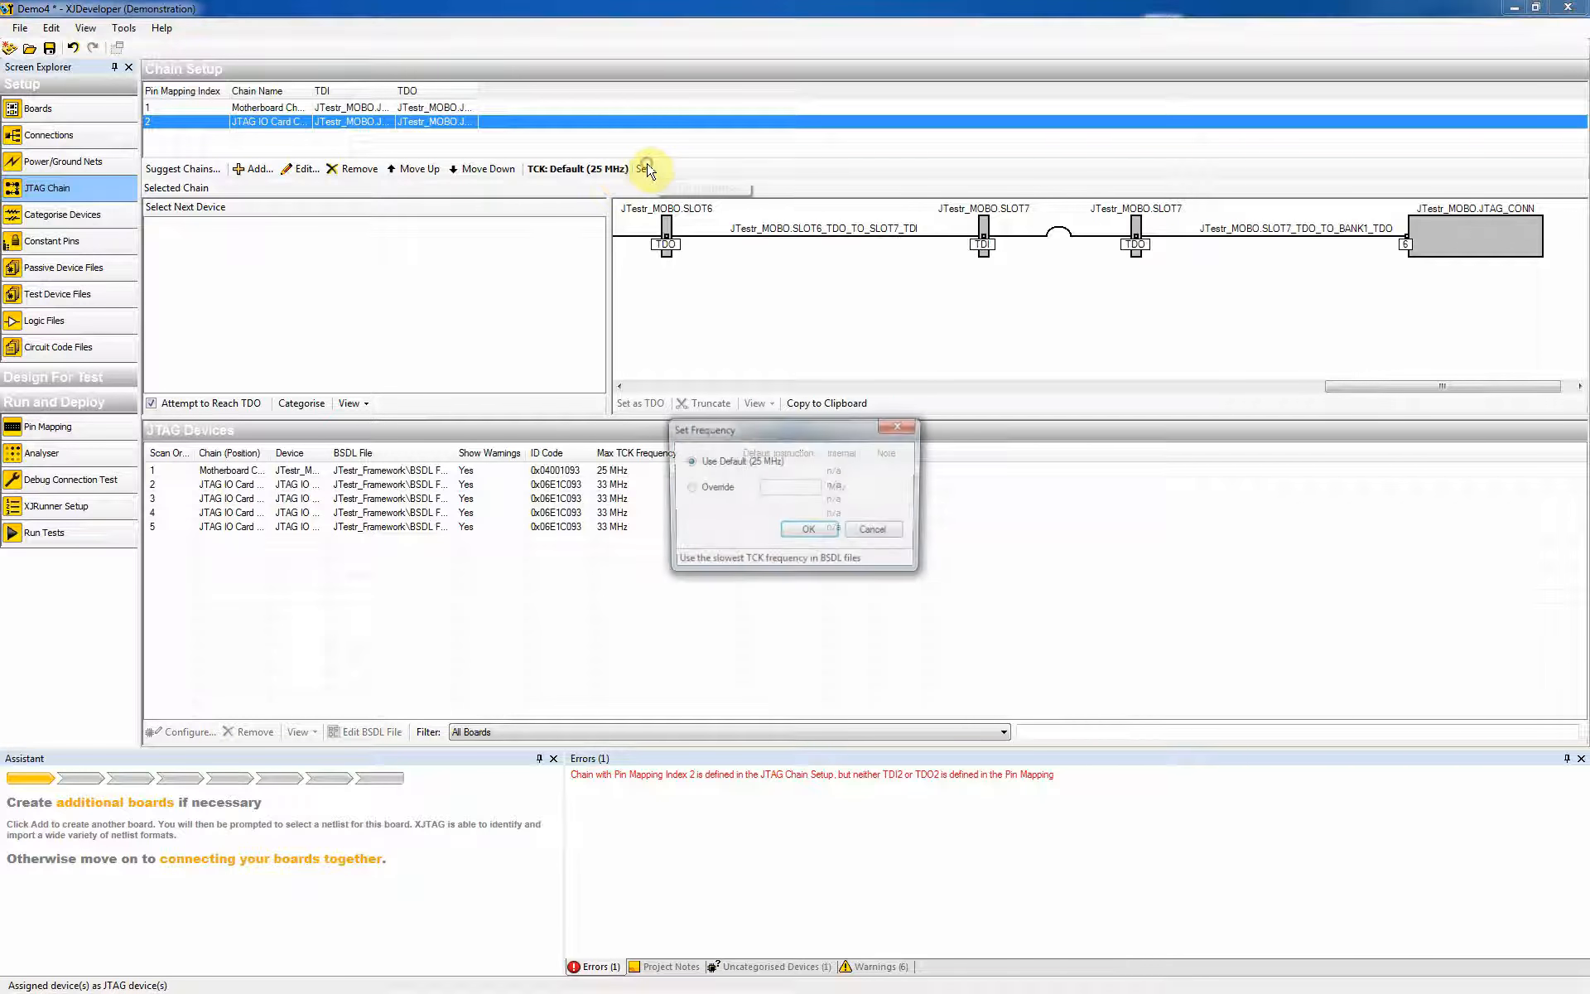
left_click(708, 490)
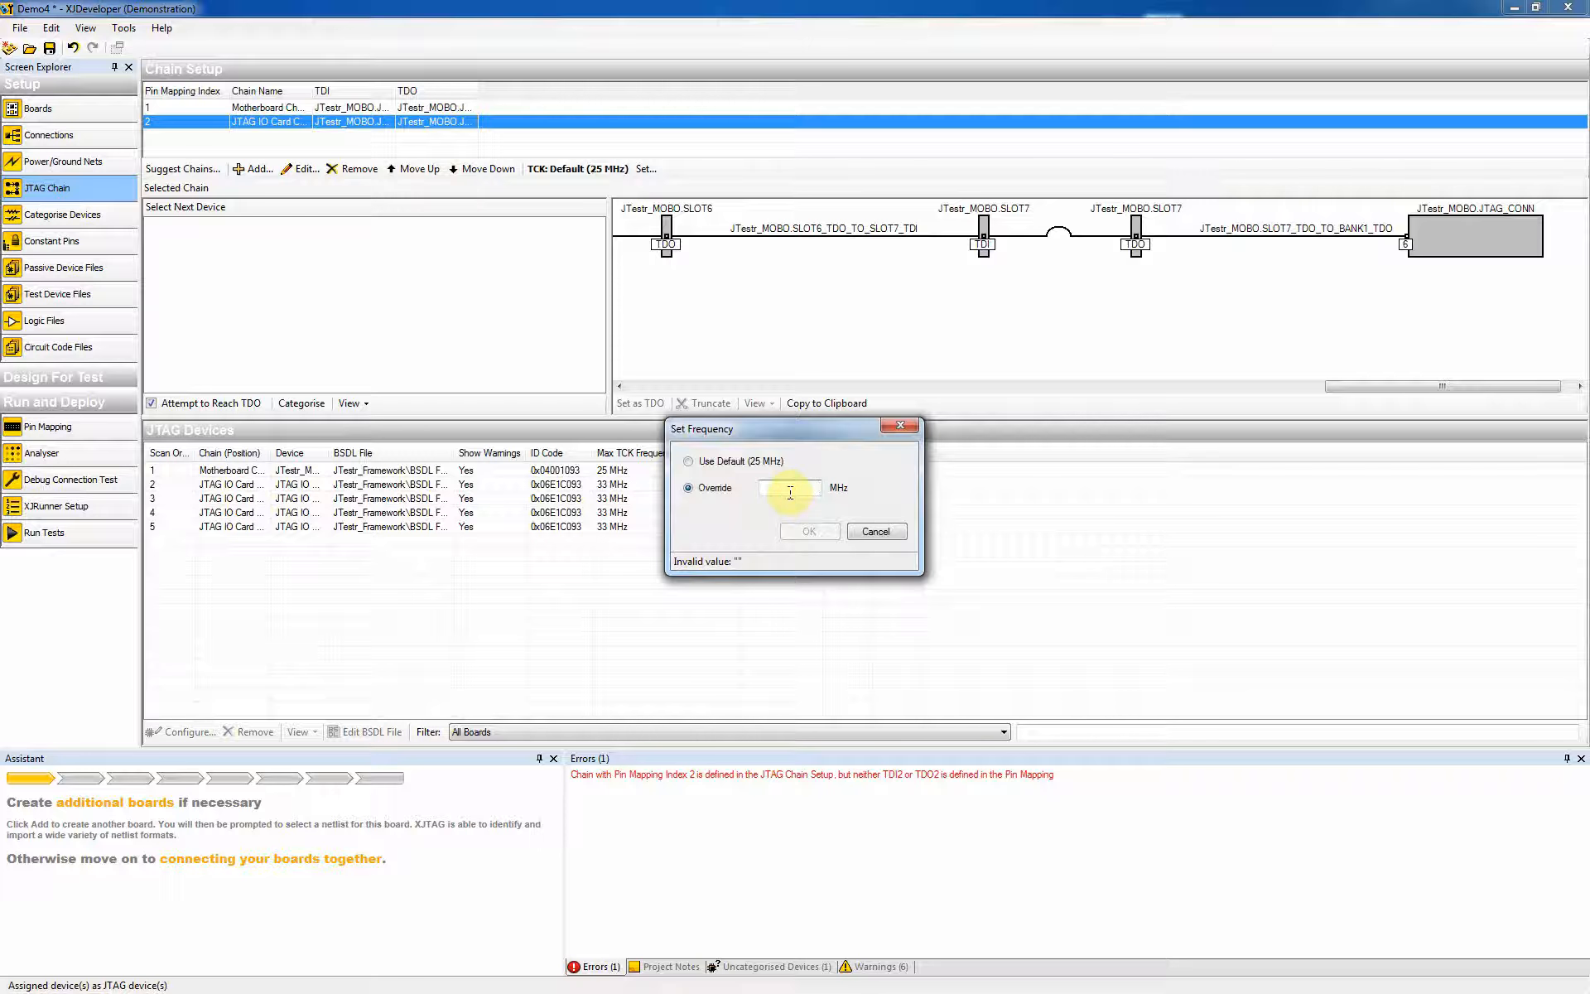
type("16")
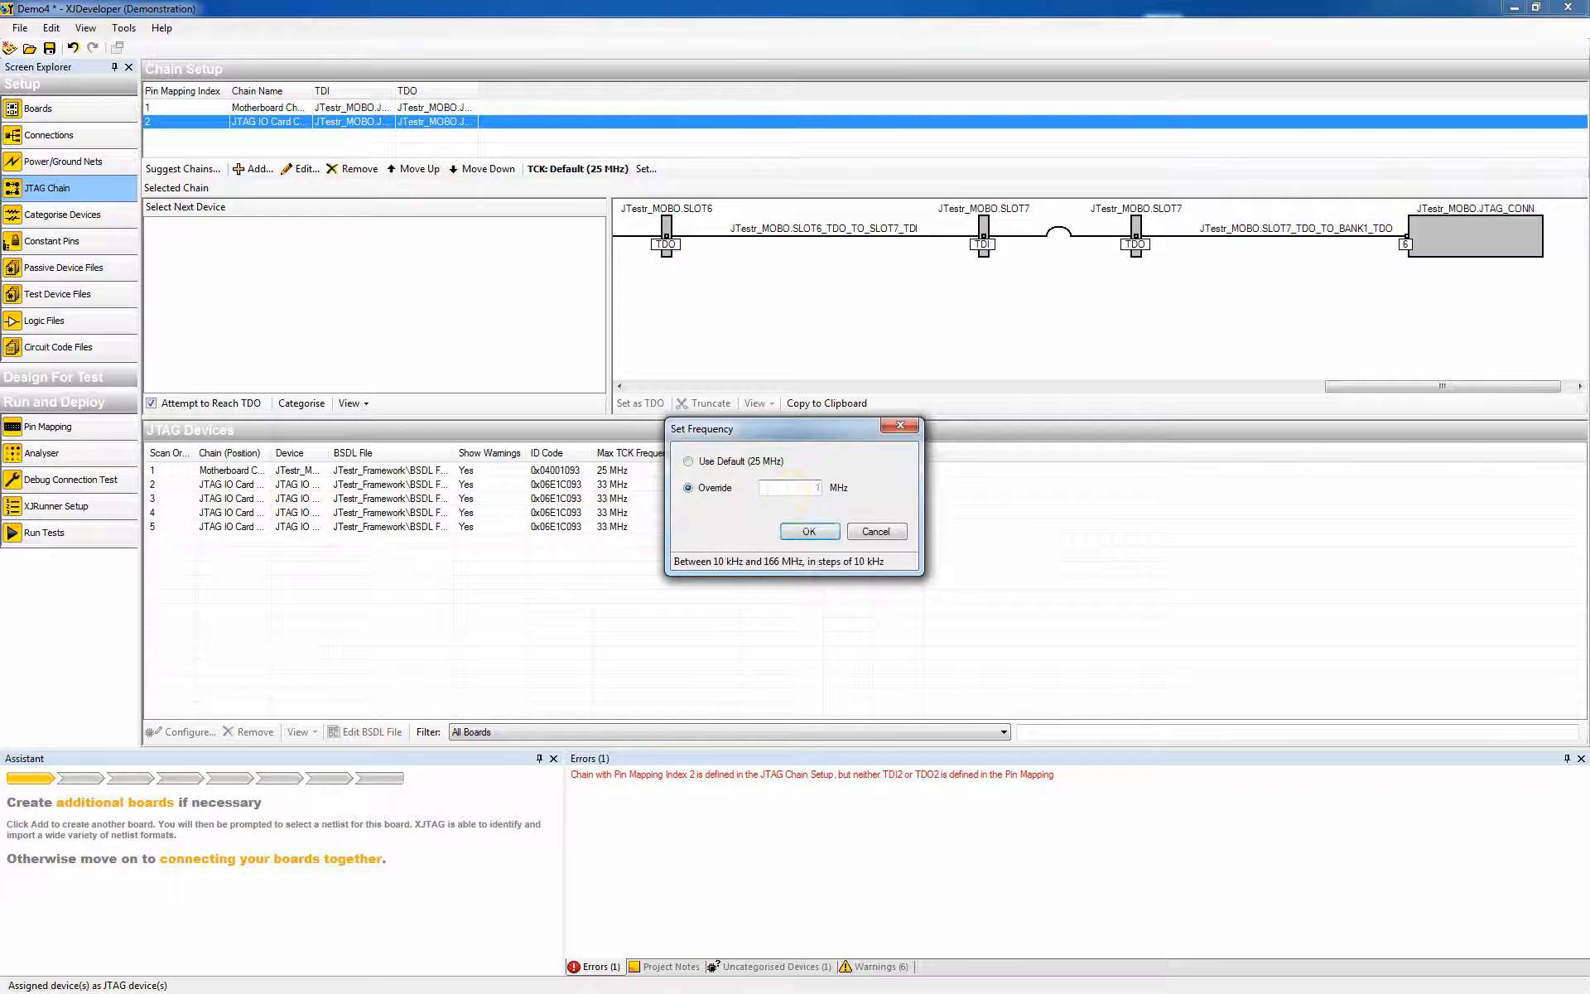
left_click(811, 532)
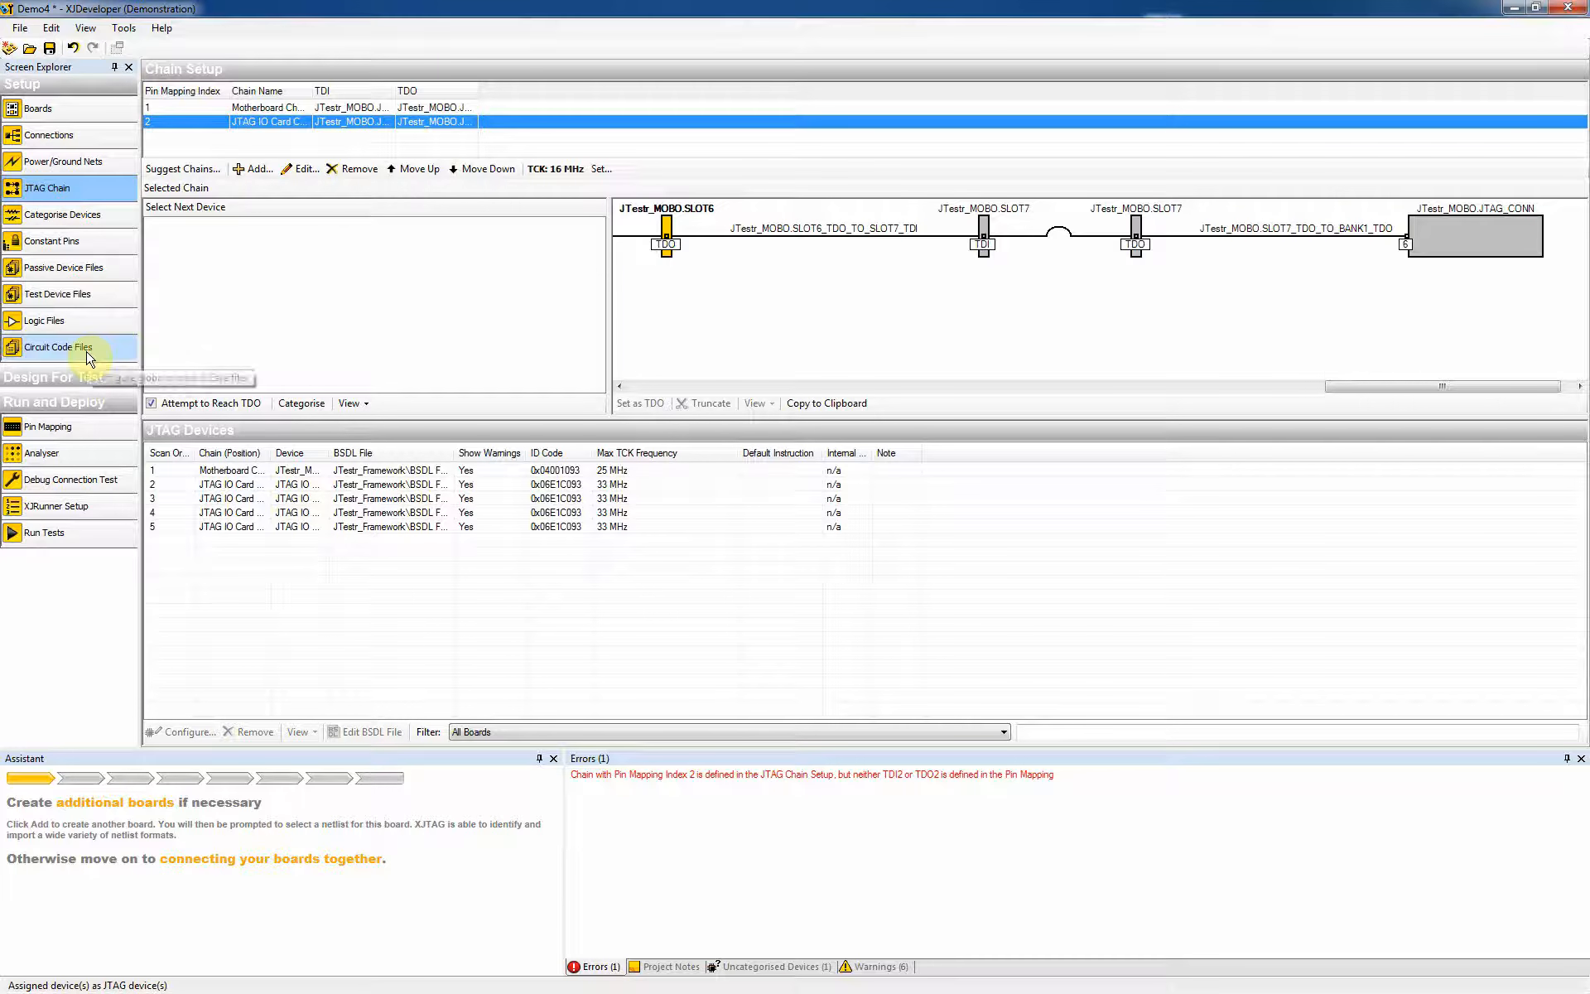
Step: Load the pin mapping file Motherboard_Bank1.xjpm from JTestr_Framework\Pinmaps and apply the change while switching to the Analyser
left_click(76, 431)
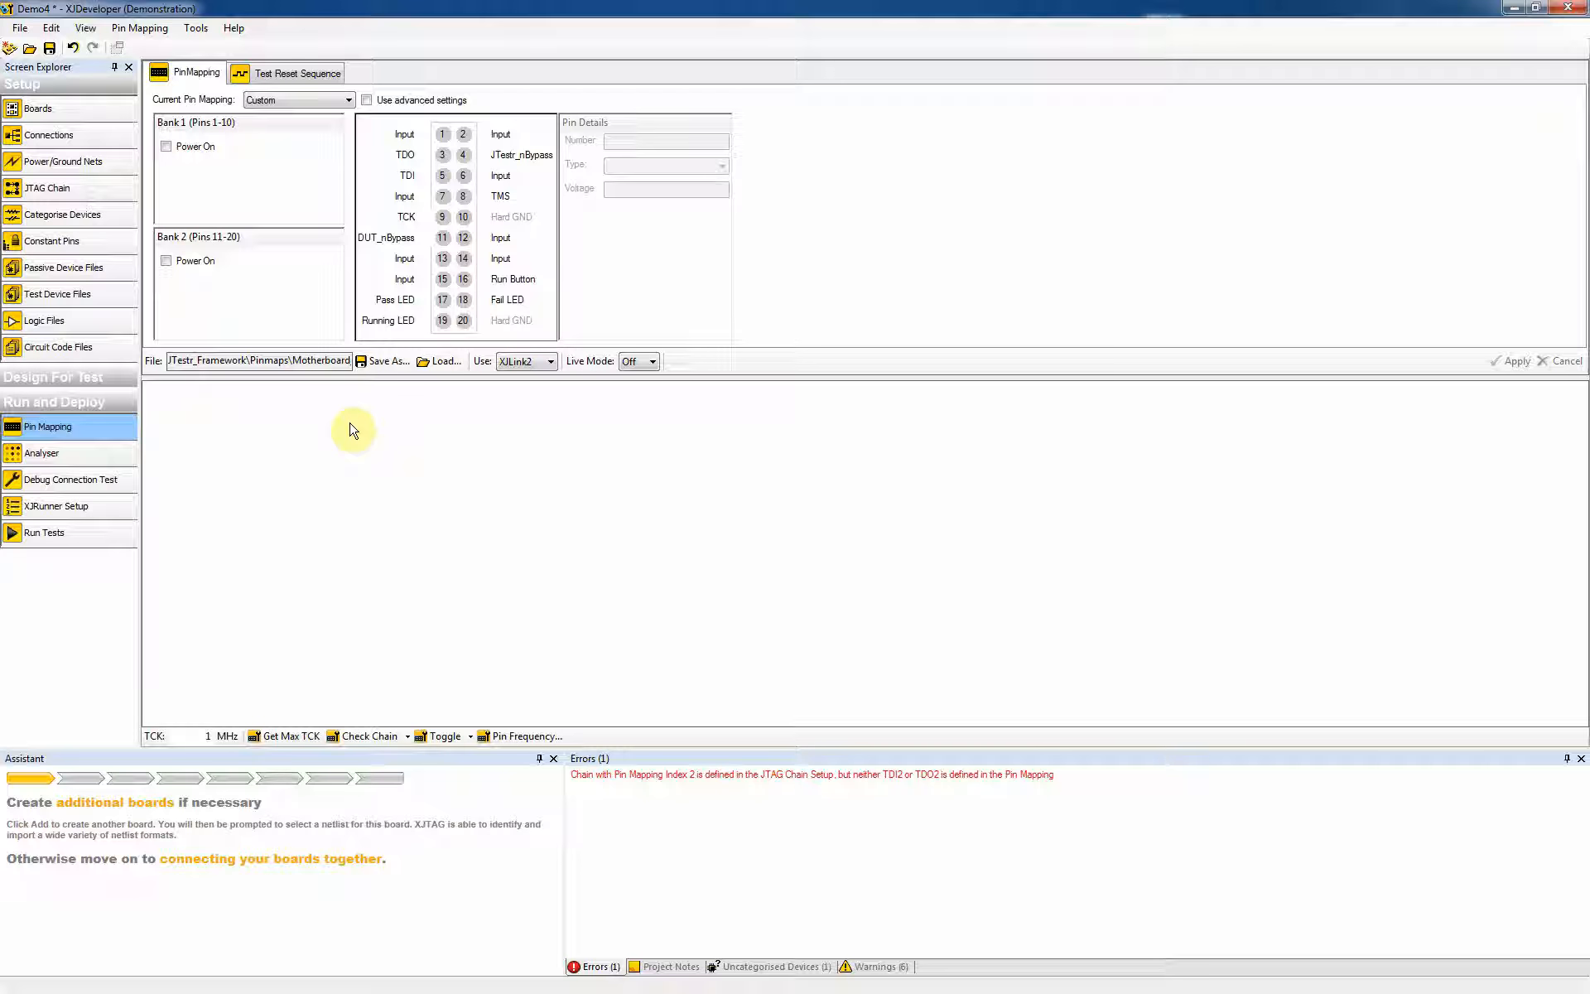
left_click(441, 361)
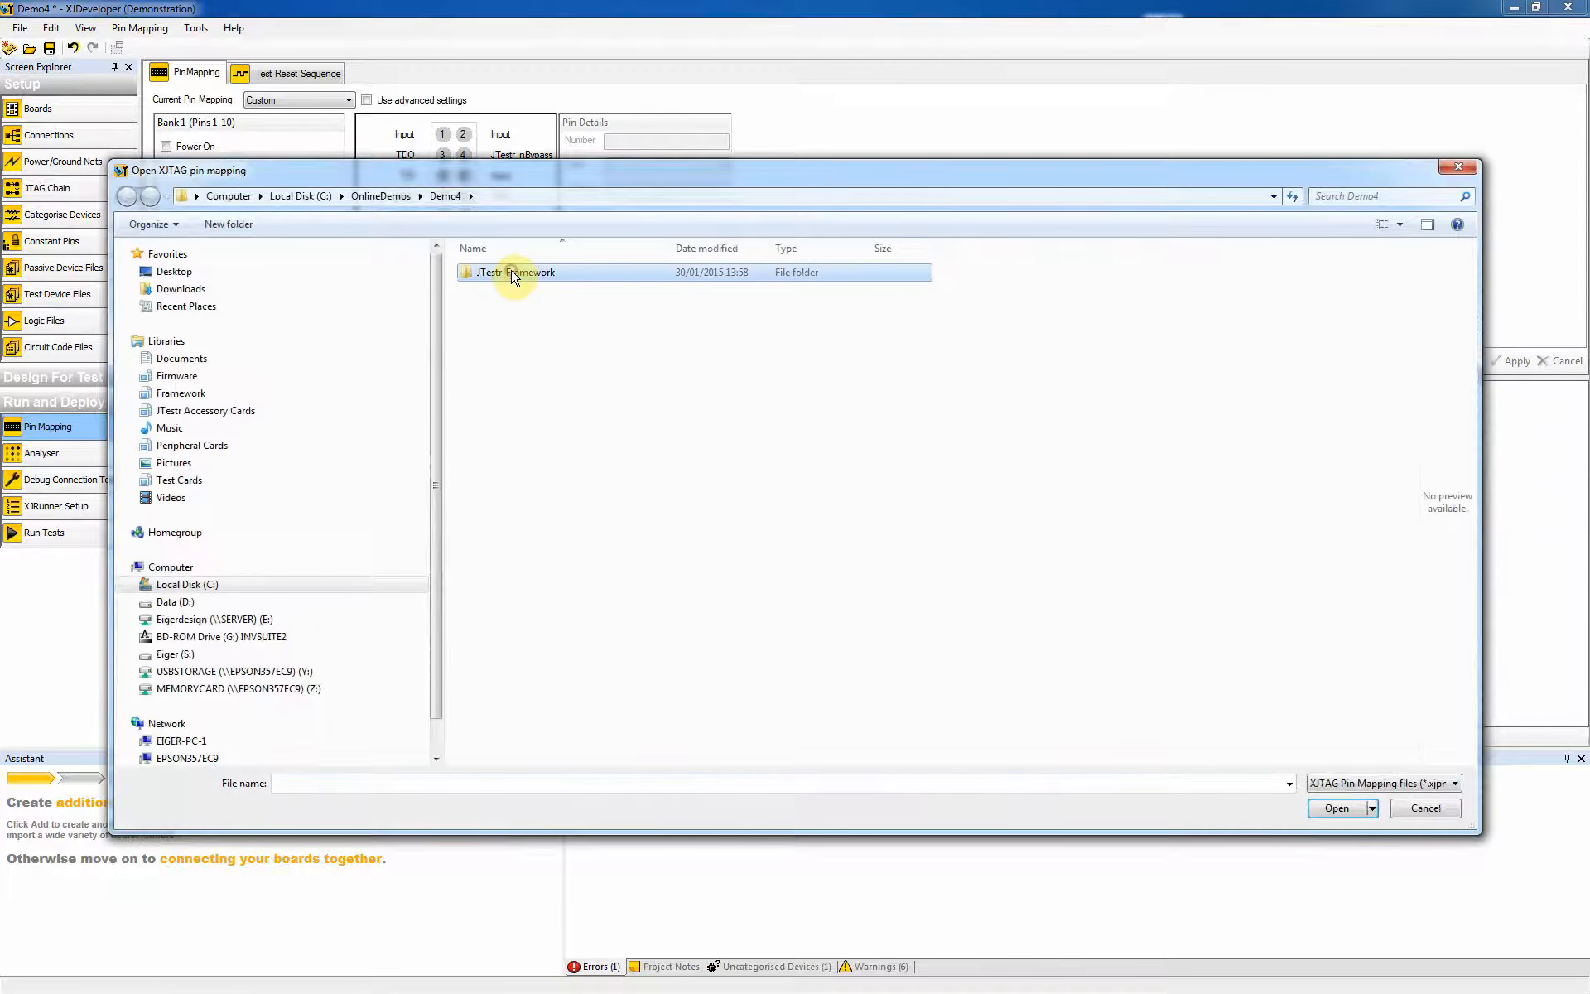
double_click(513, 274)
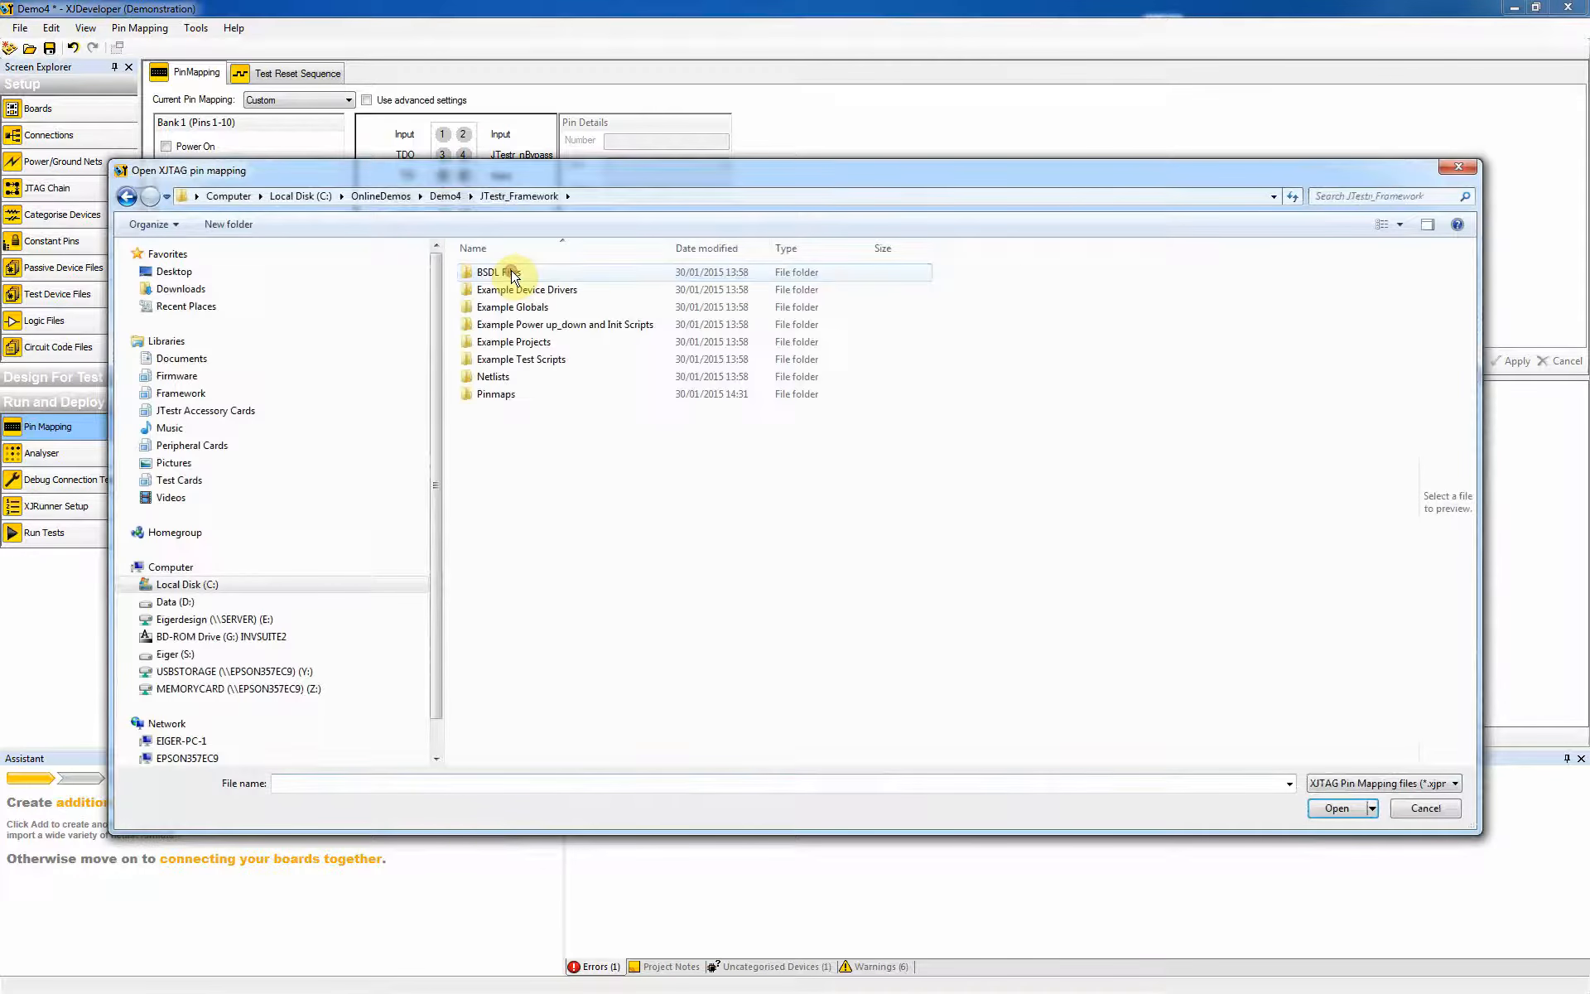
double_click(511, 395)
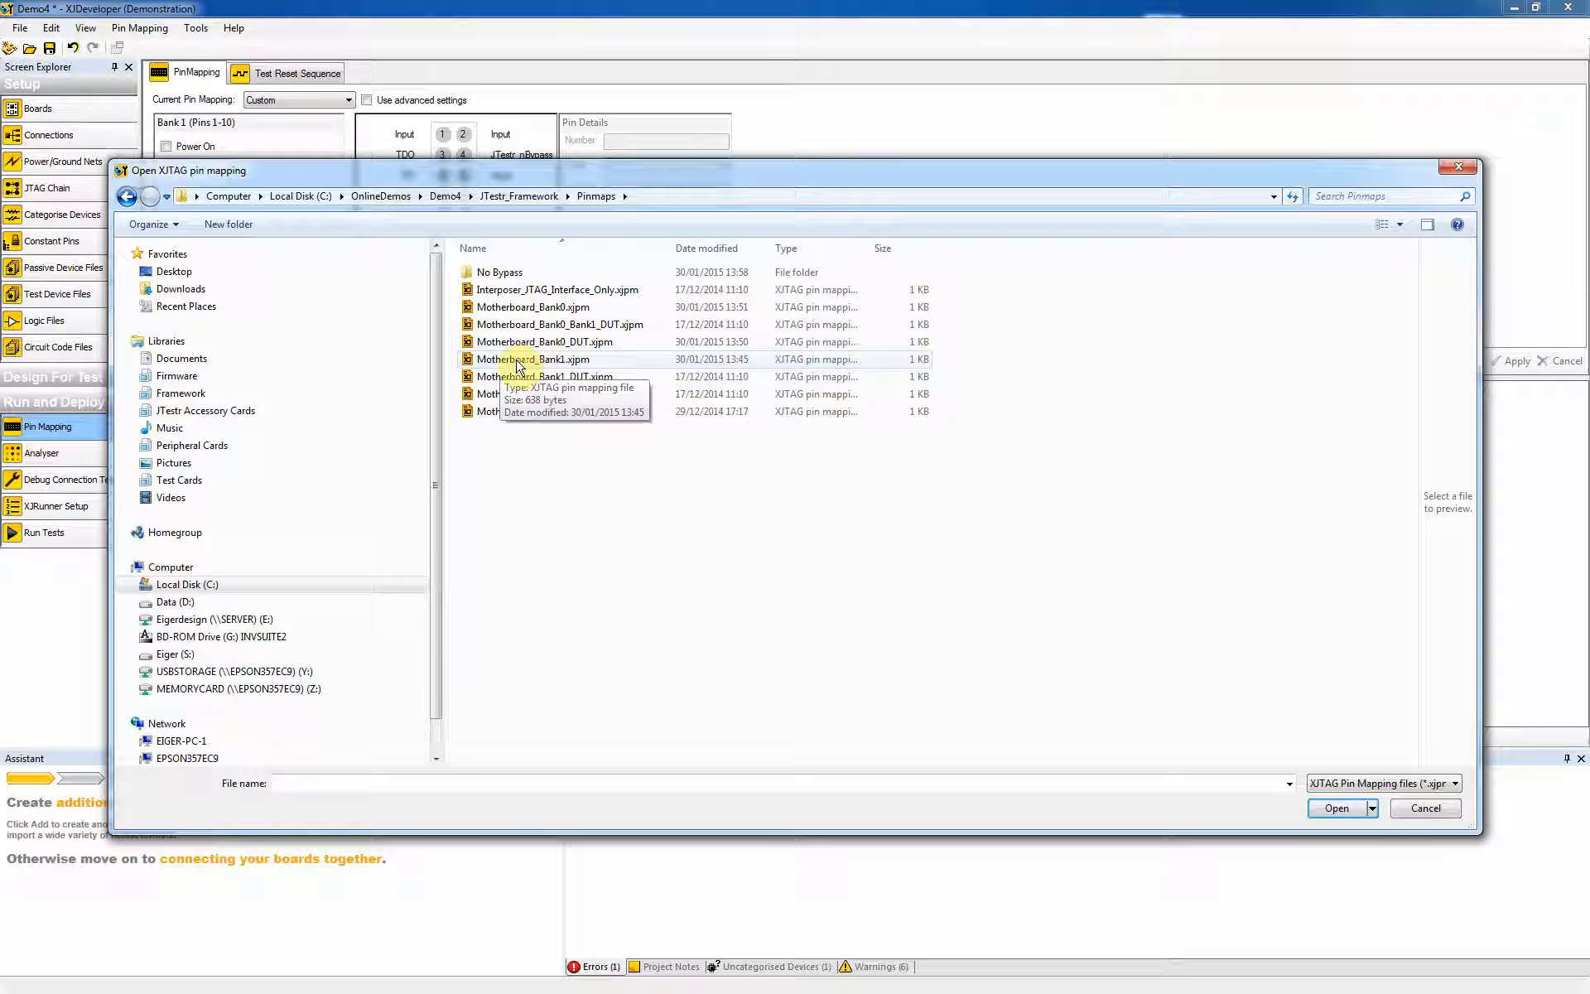
double_click(559, 367)
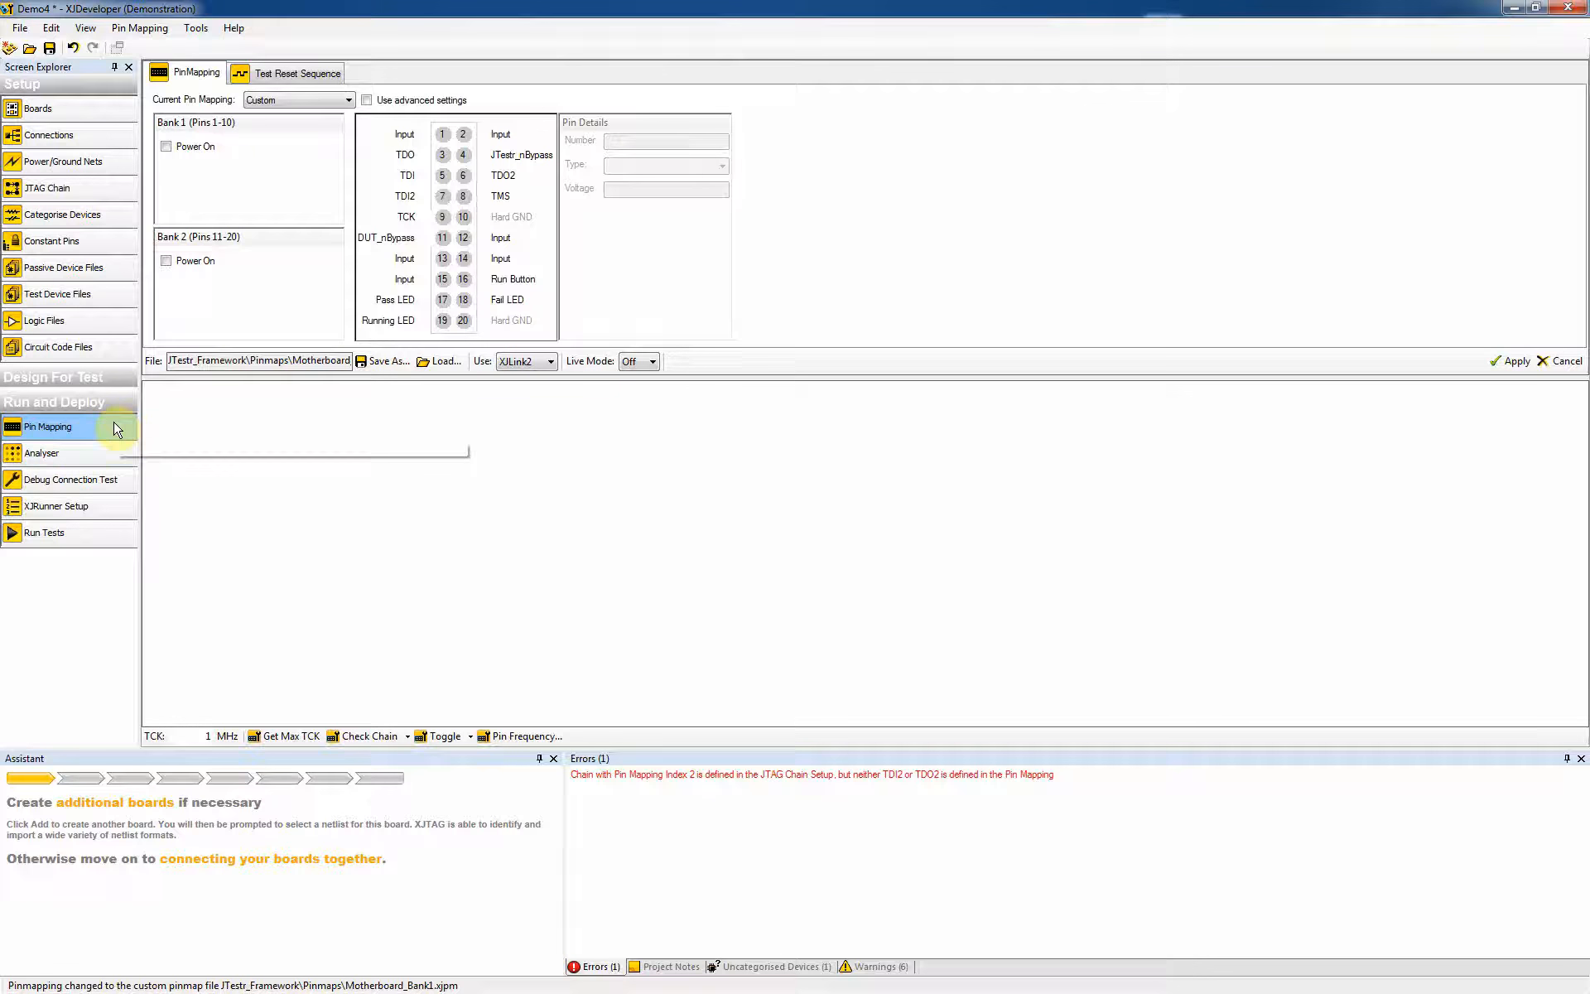
left_click(74, 452)
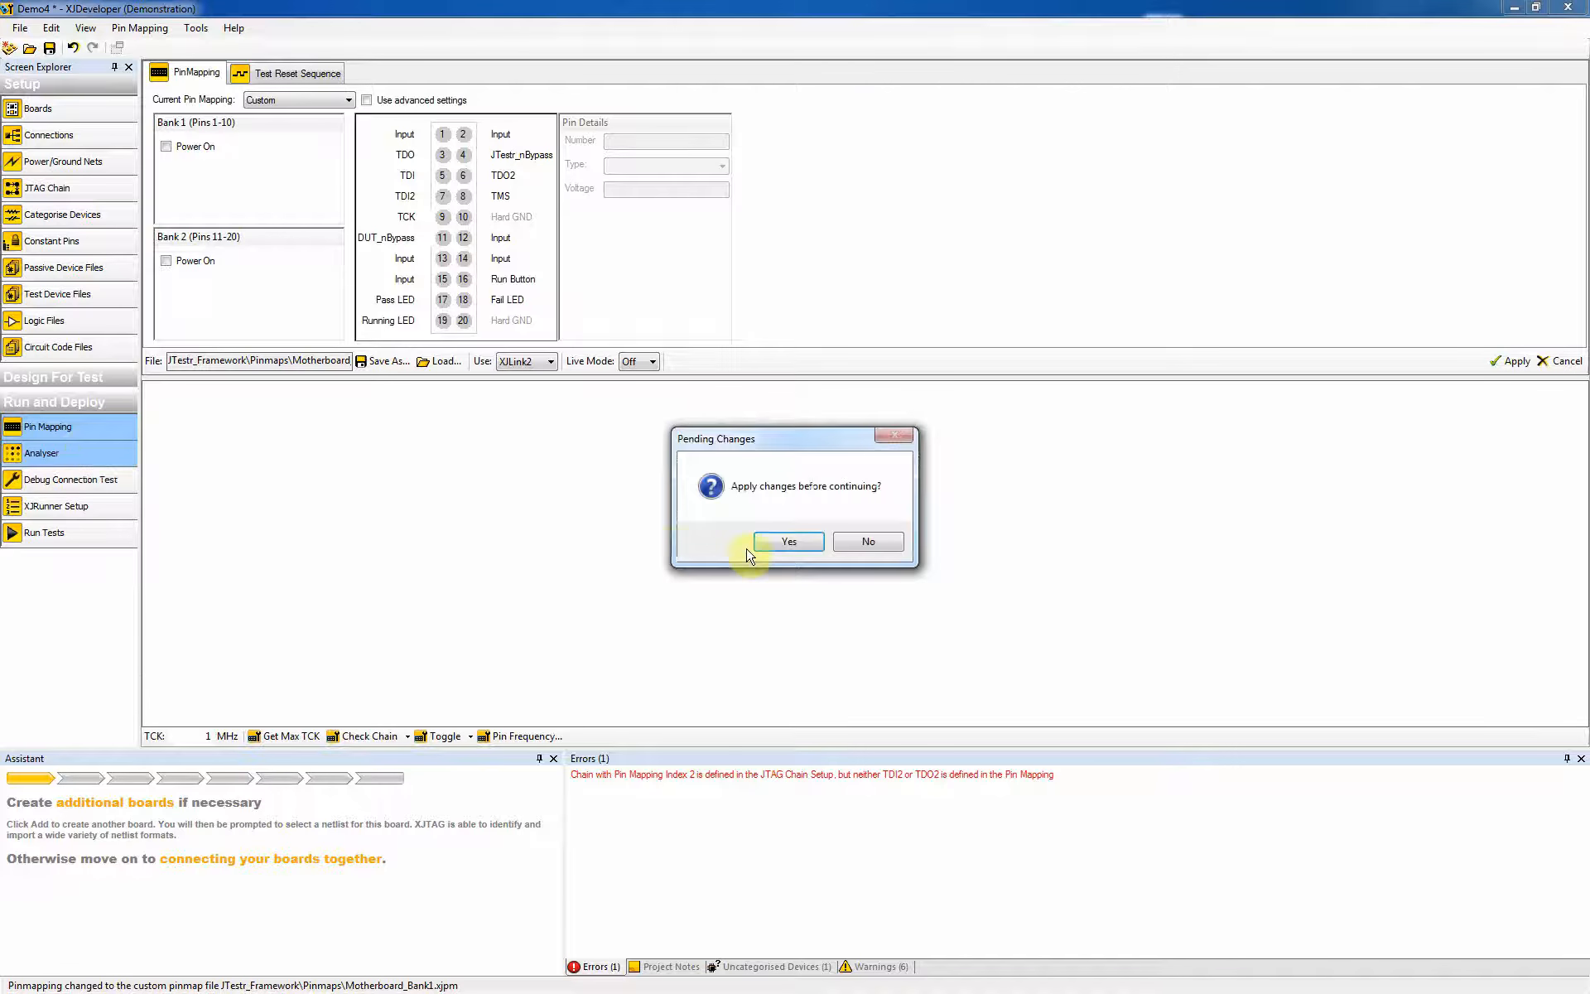
left_click(786, 542)
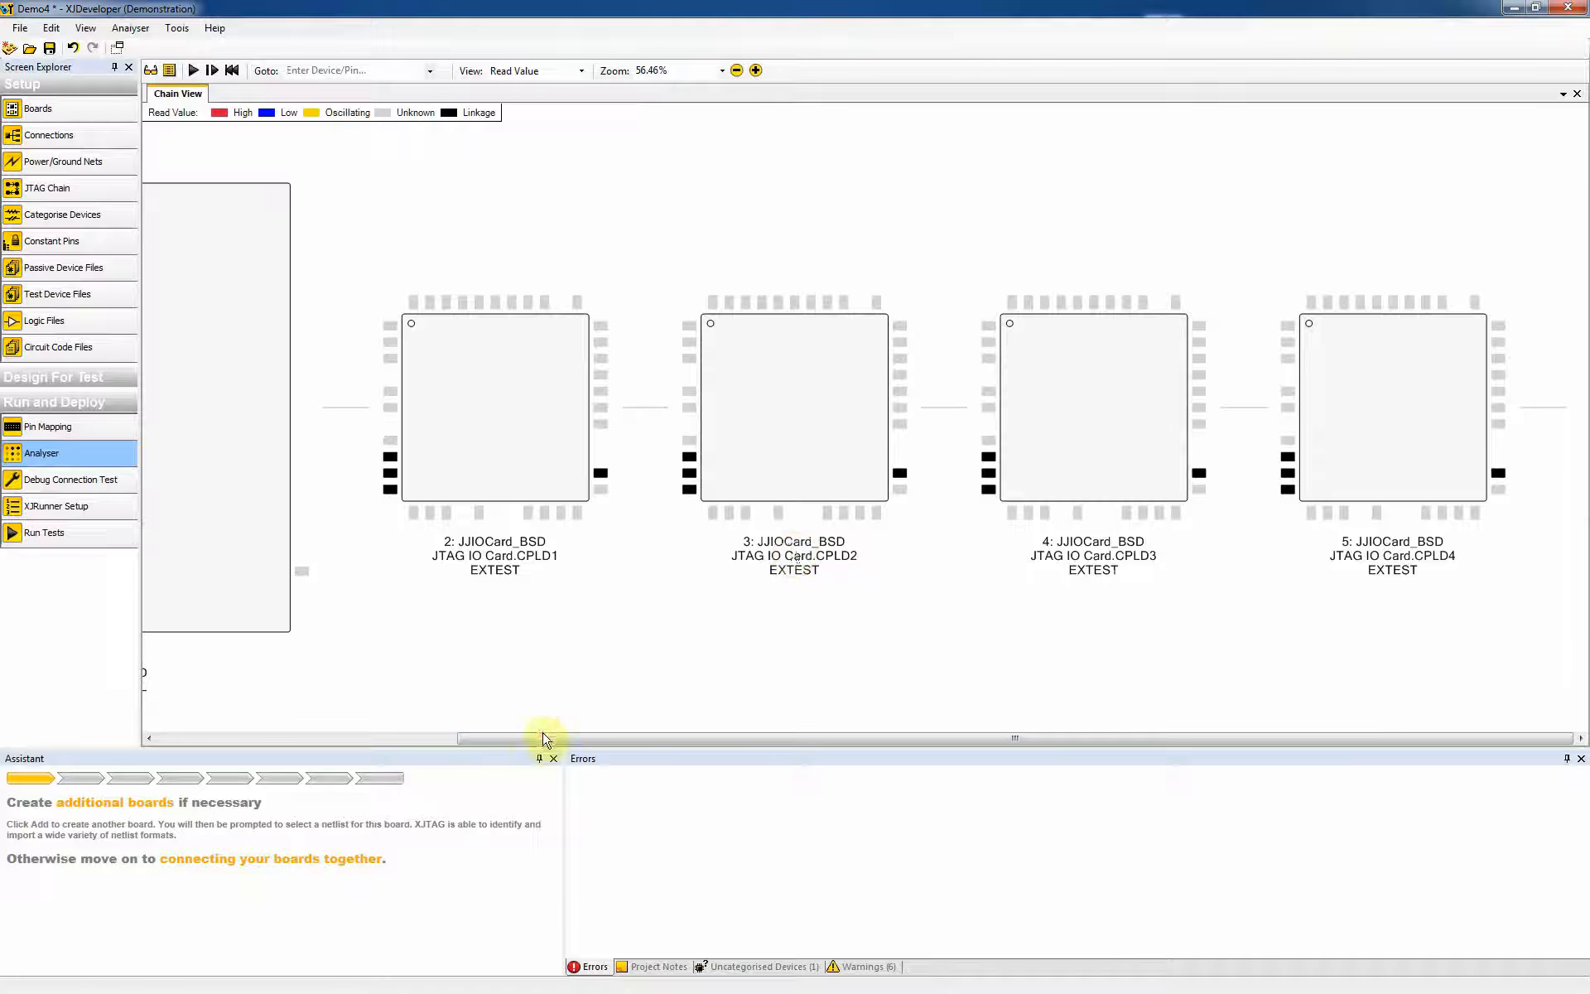
Step: Examine the Analyser's chain view from the motherboard CONTROL device through JTAG IO Card CPLD1 to CPLD4
left_click_drag(547, 740, 238, 717)
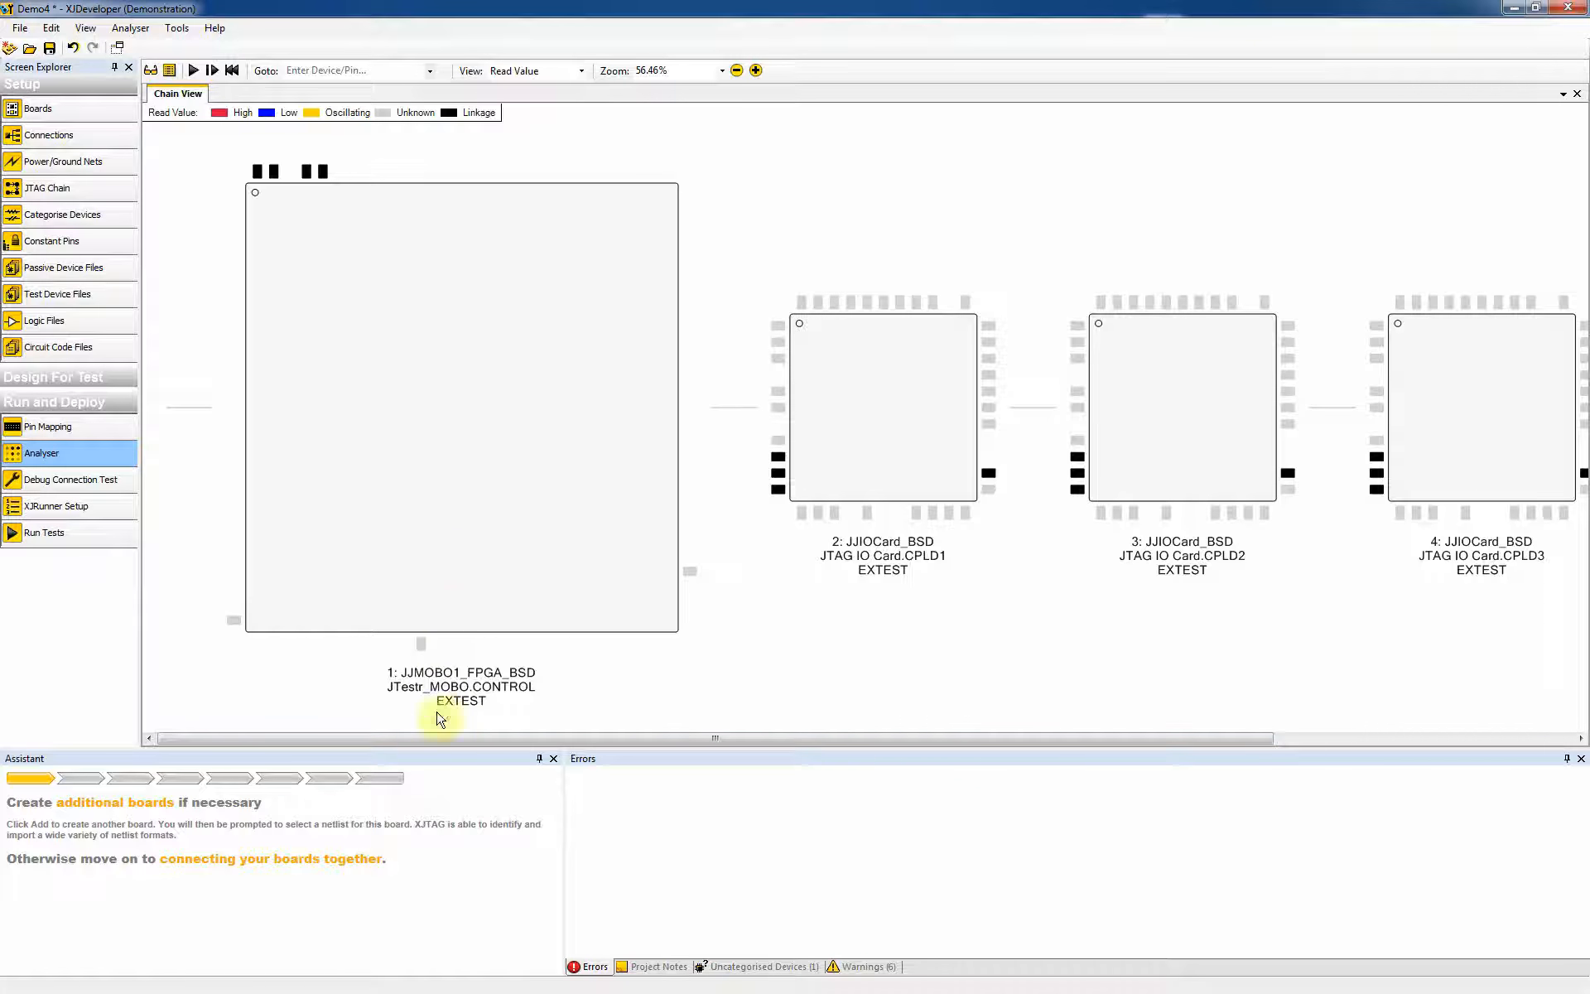
left_click_drag(439, 747, 700, 753)
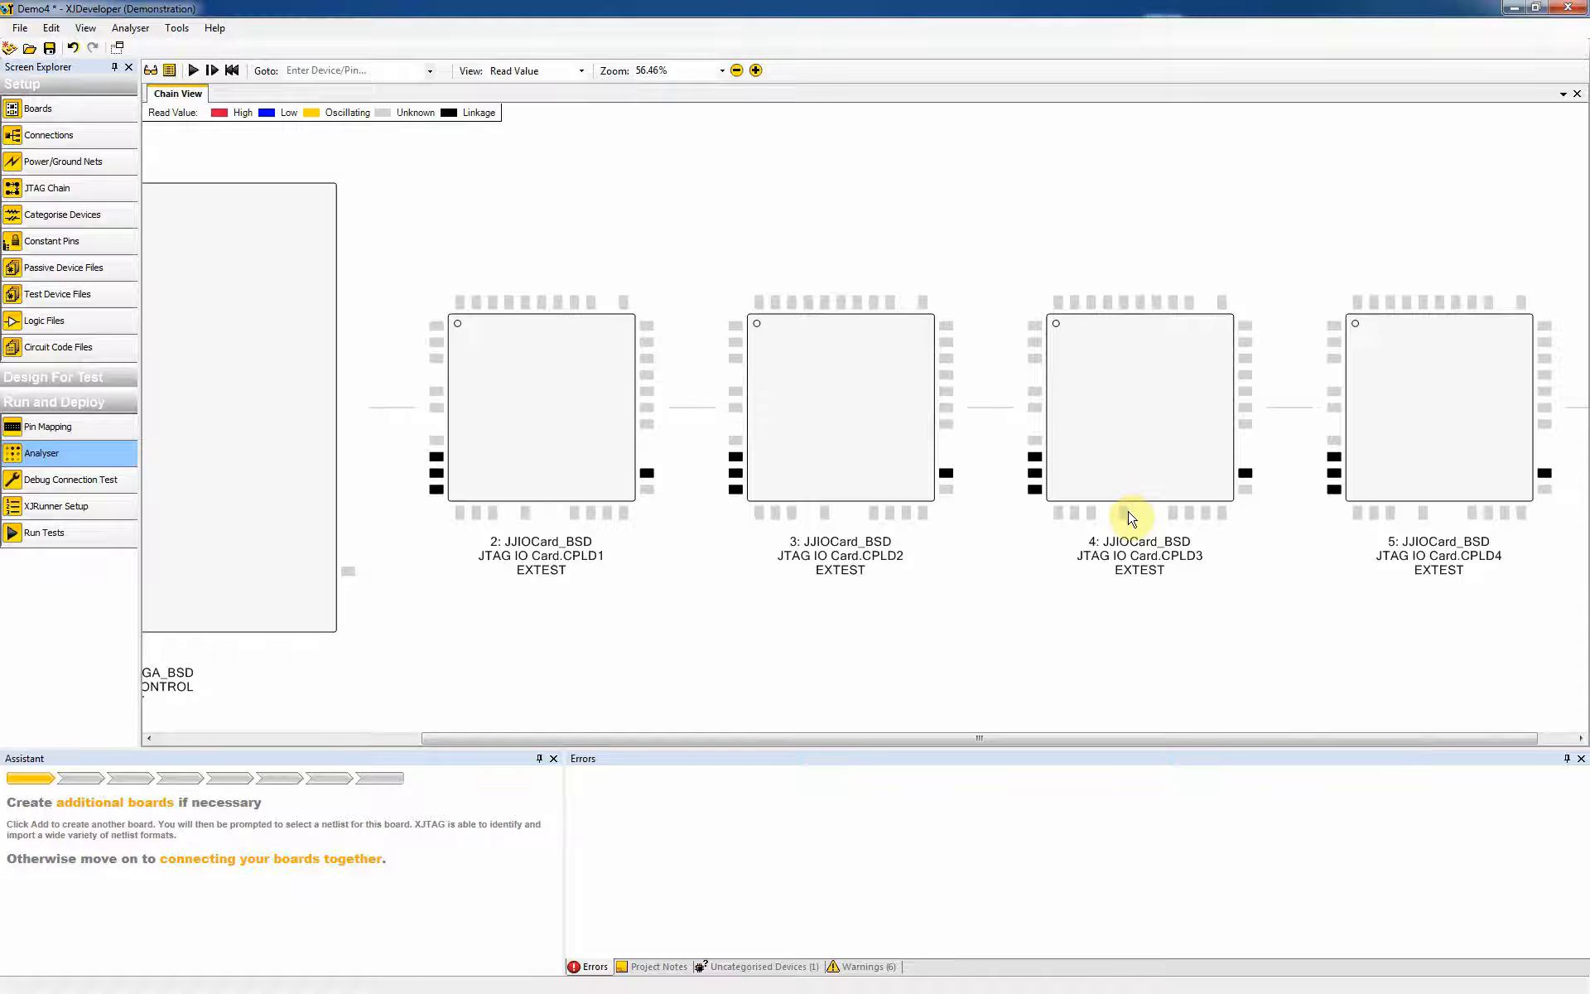
left_click_drag(1065, 738, 776, 729)
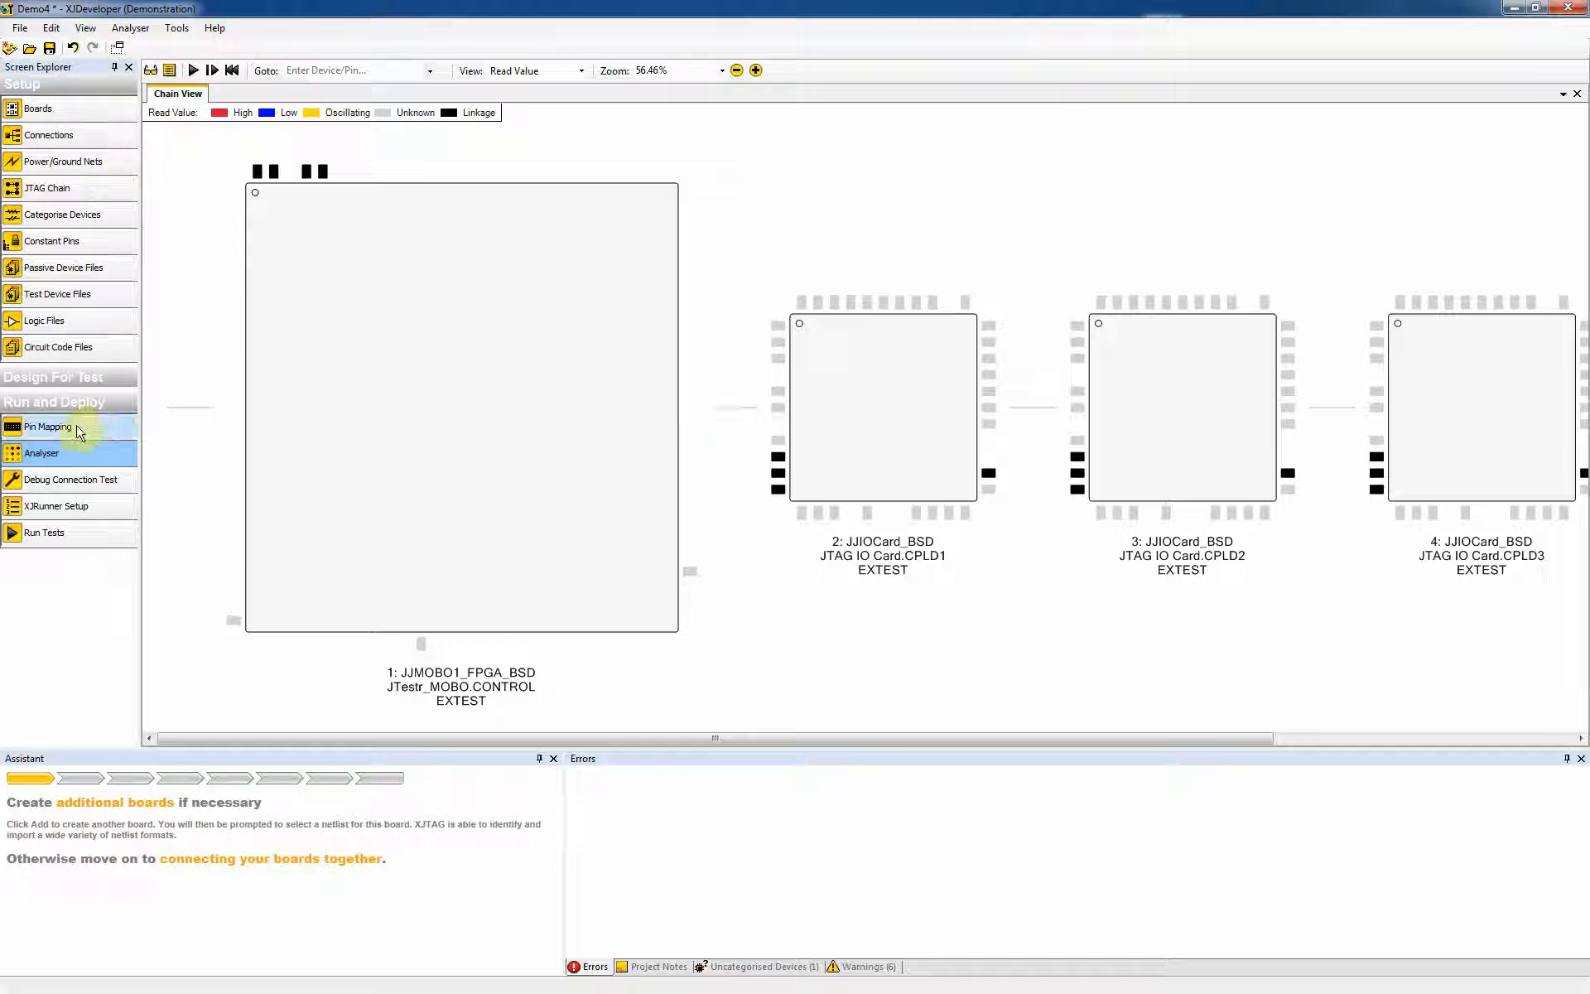
Step: Change pin 4 (JTestr_nBypass) in the pin mapping to type High and apply the change while returning to the Analyser
left_click(79, 431)
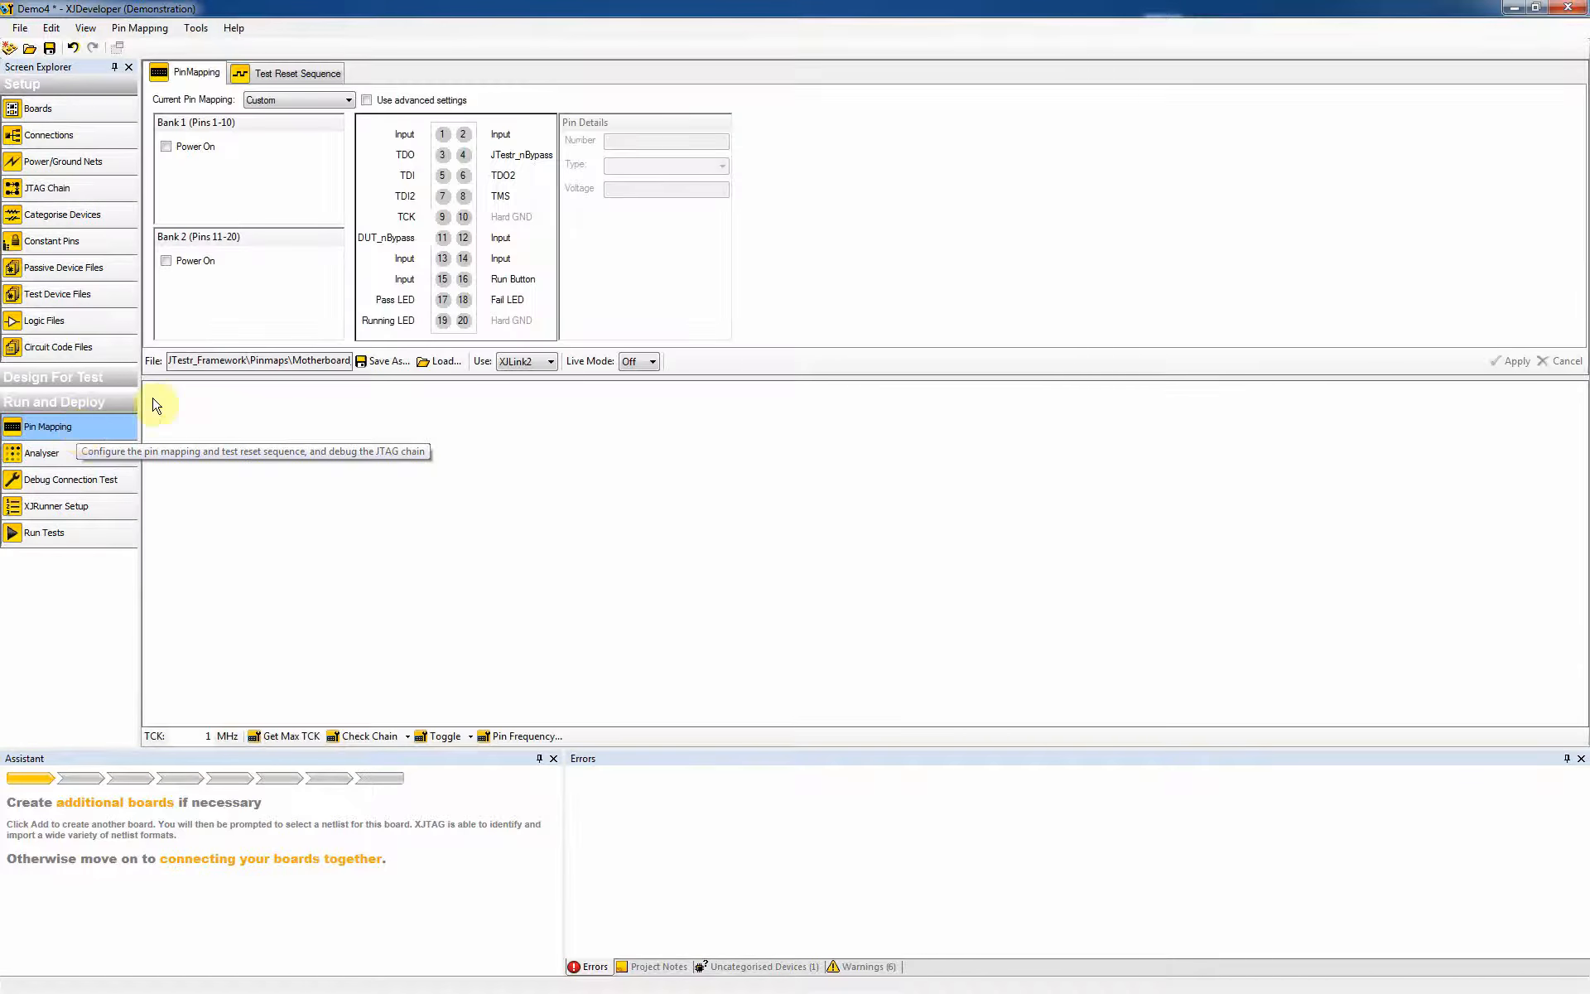
left_click(515, 162)
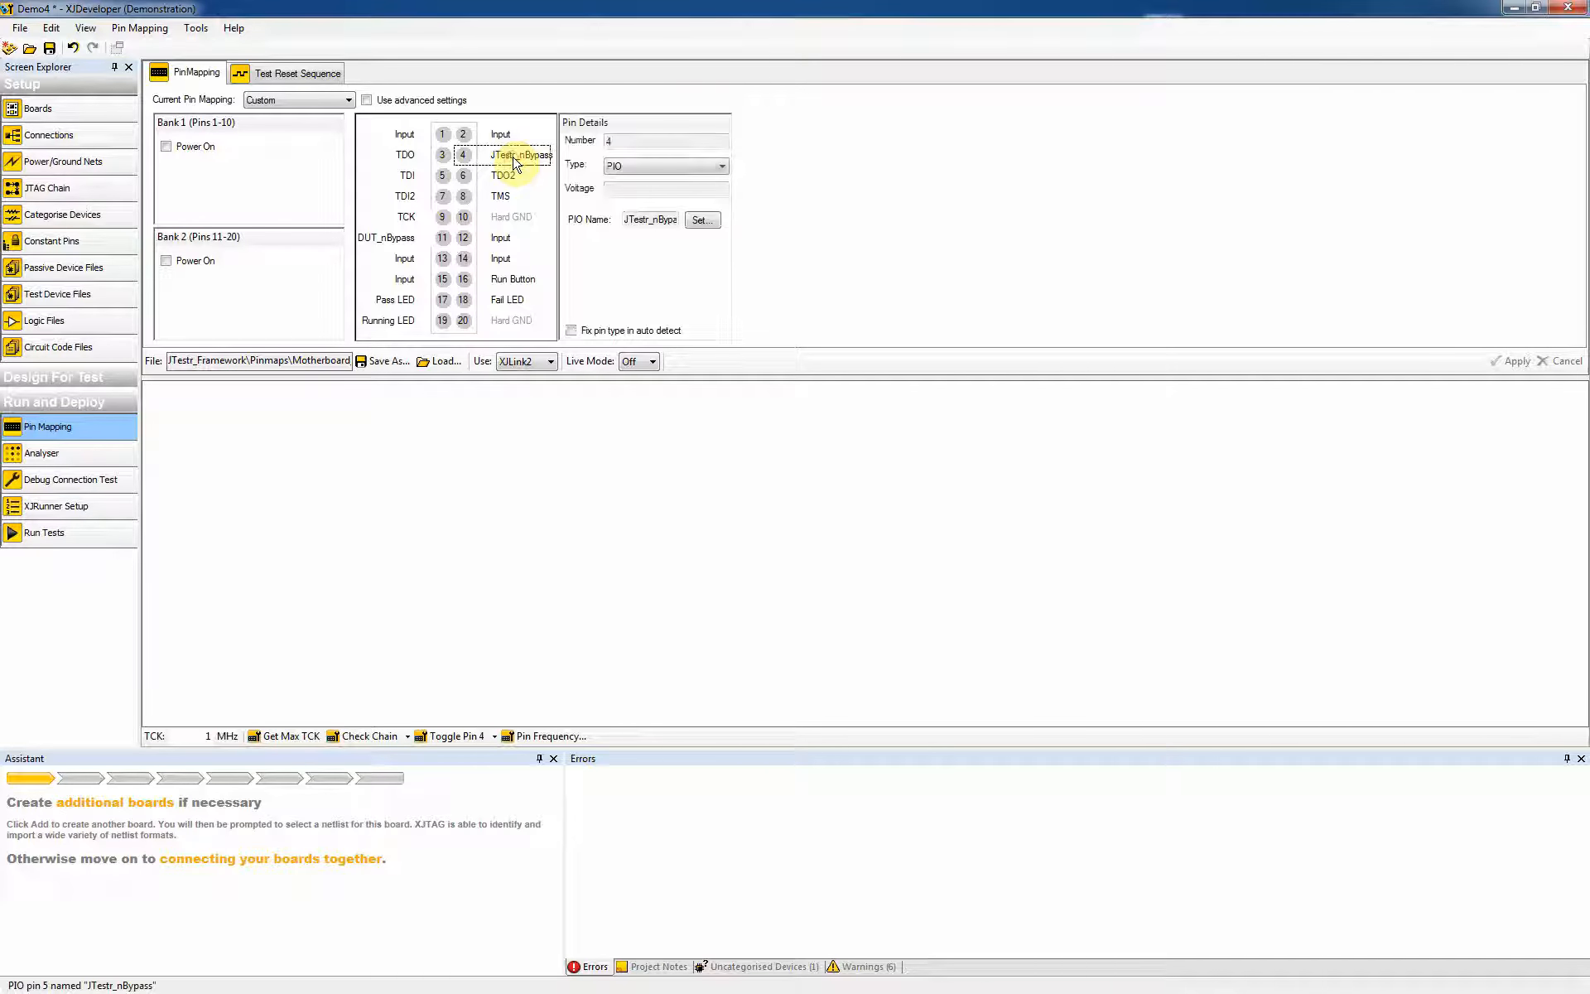
left_click(628, 170)
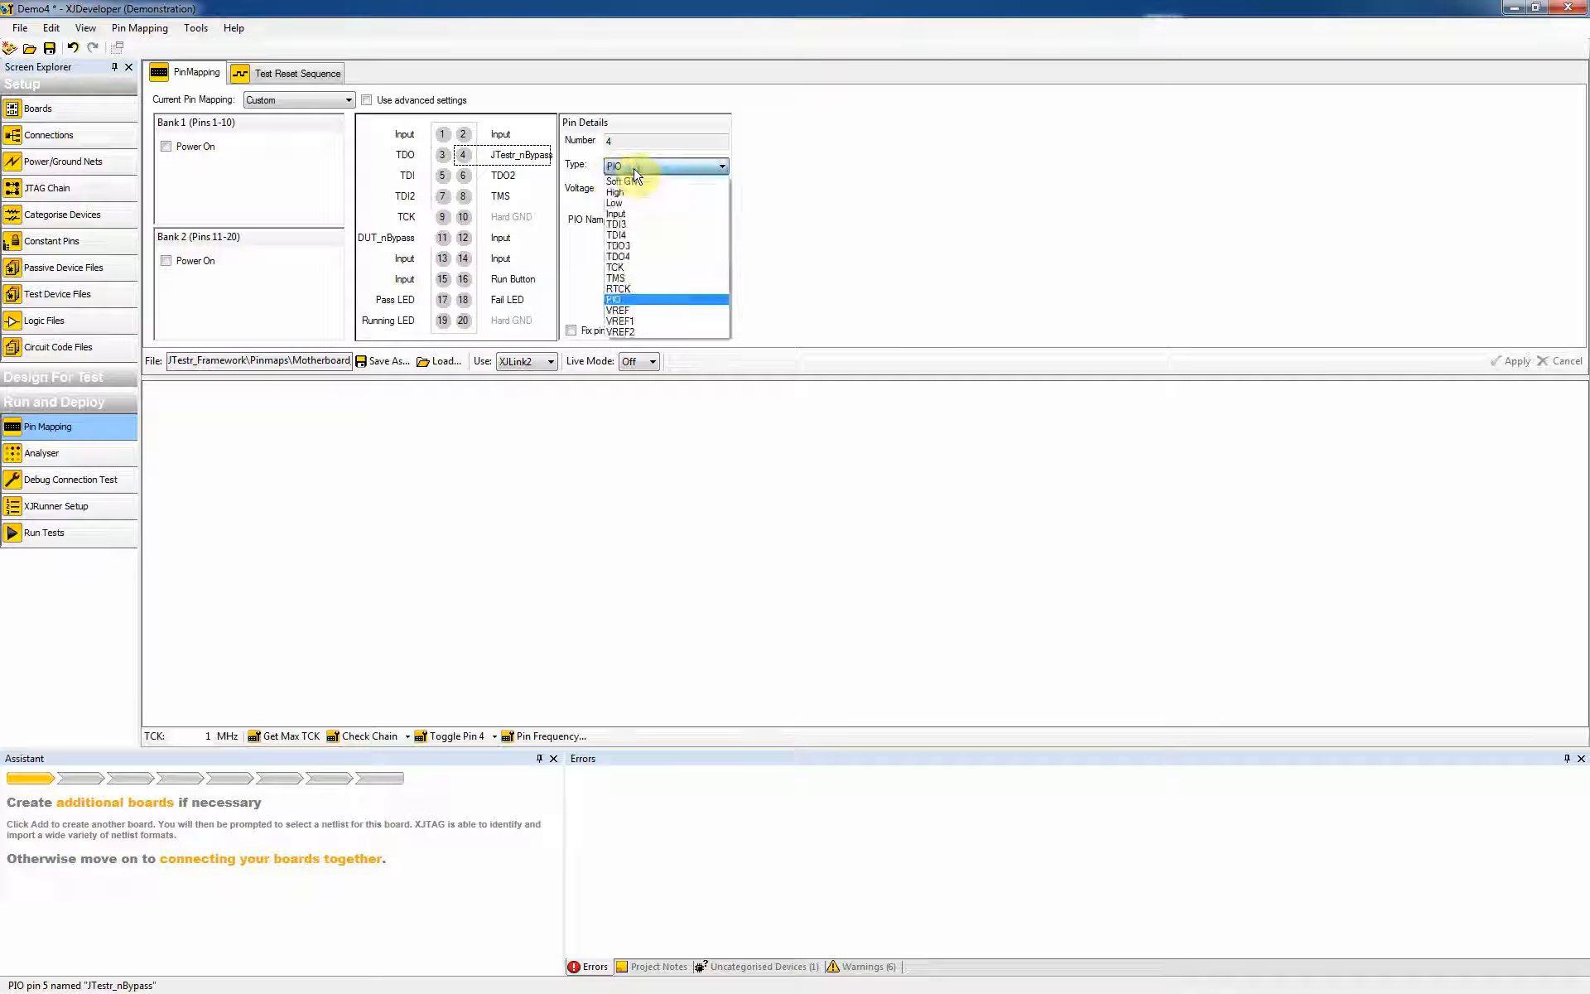
left_click(628, 192)
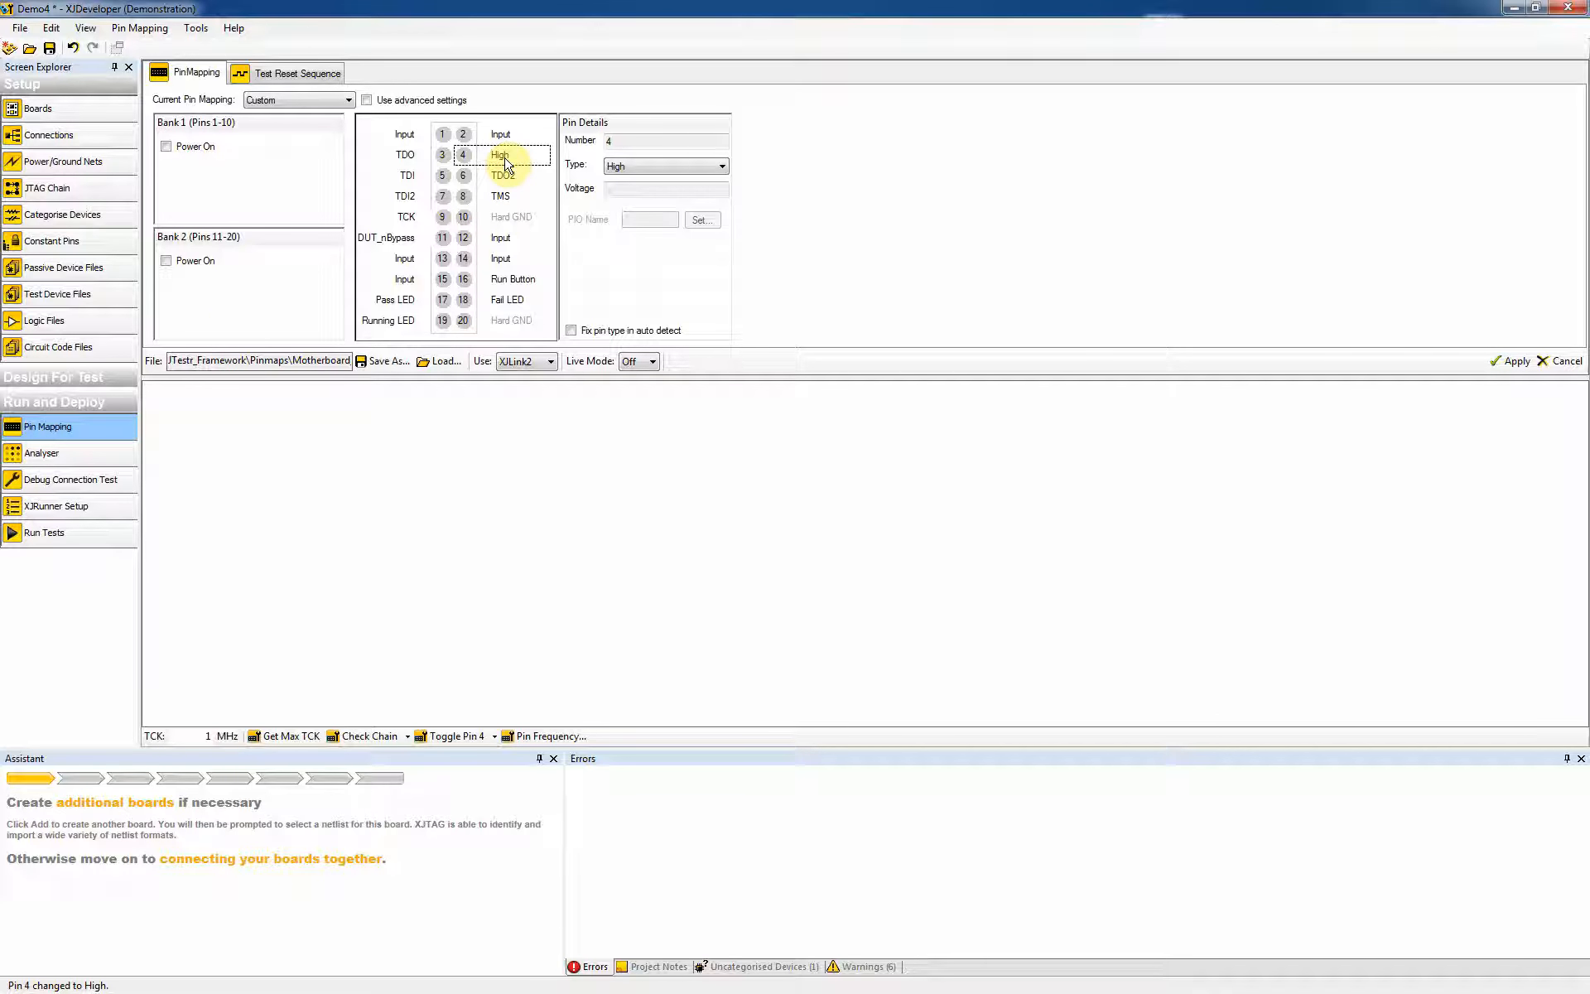
left_click(70, 455)
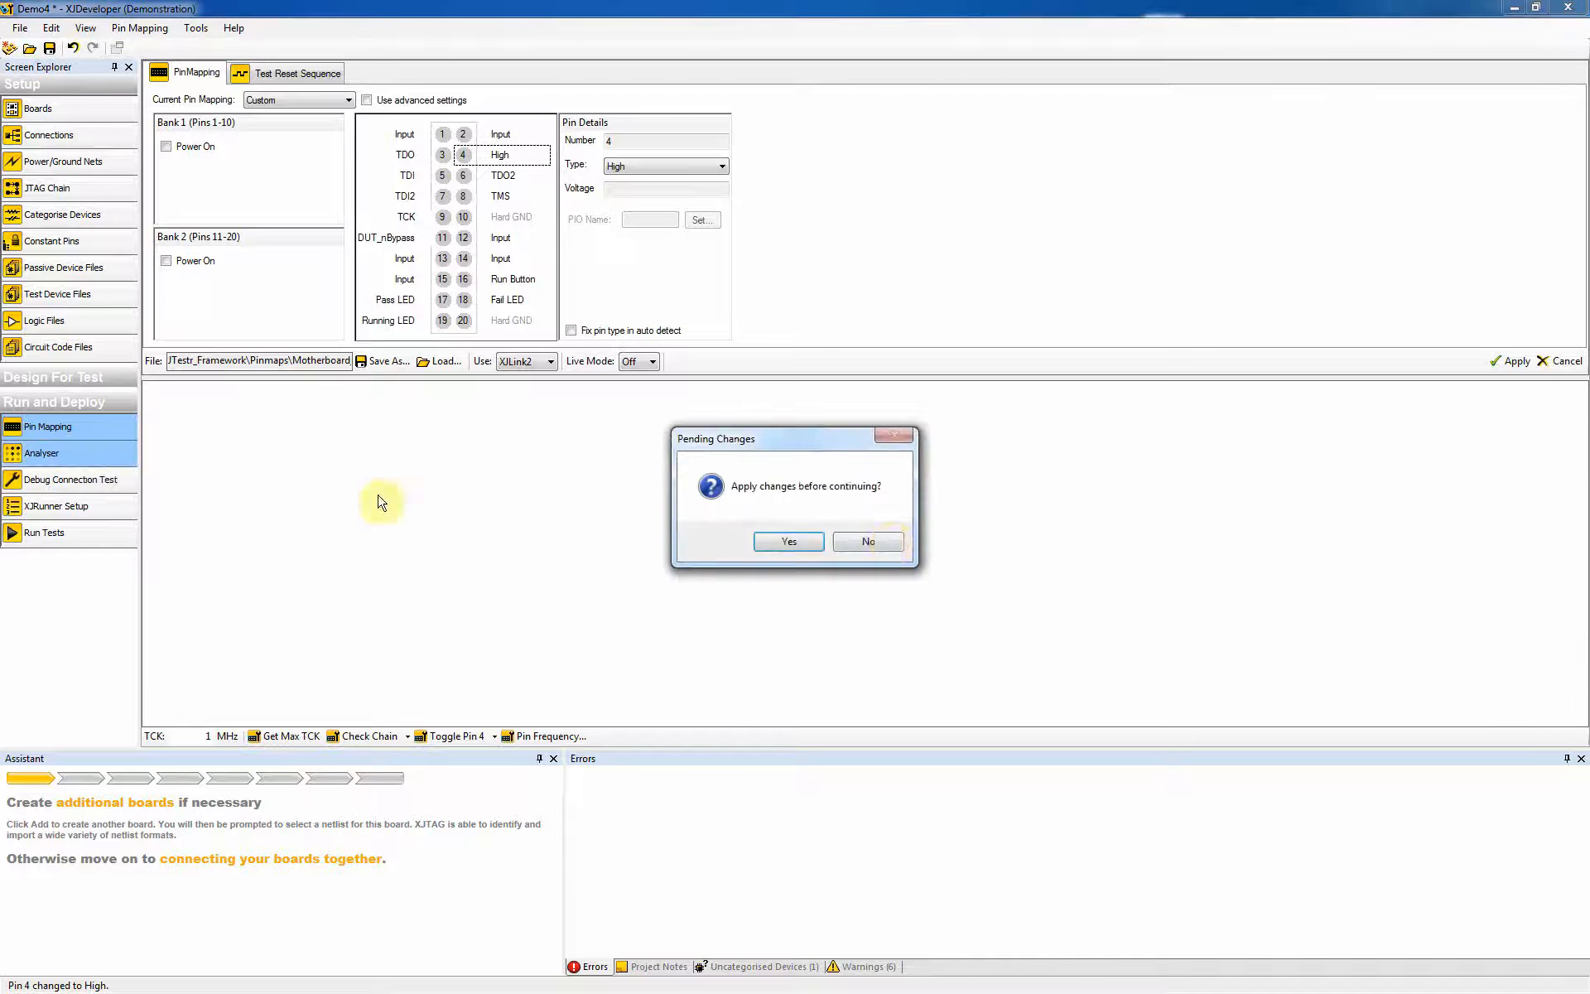
left_click(789, 542)
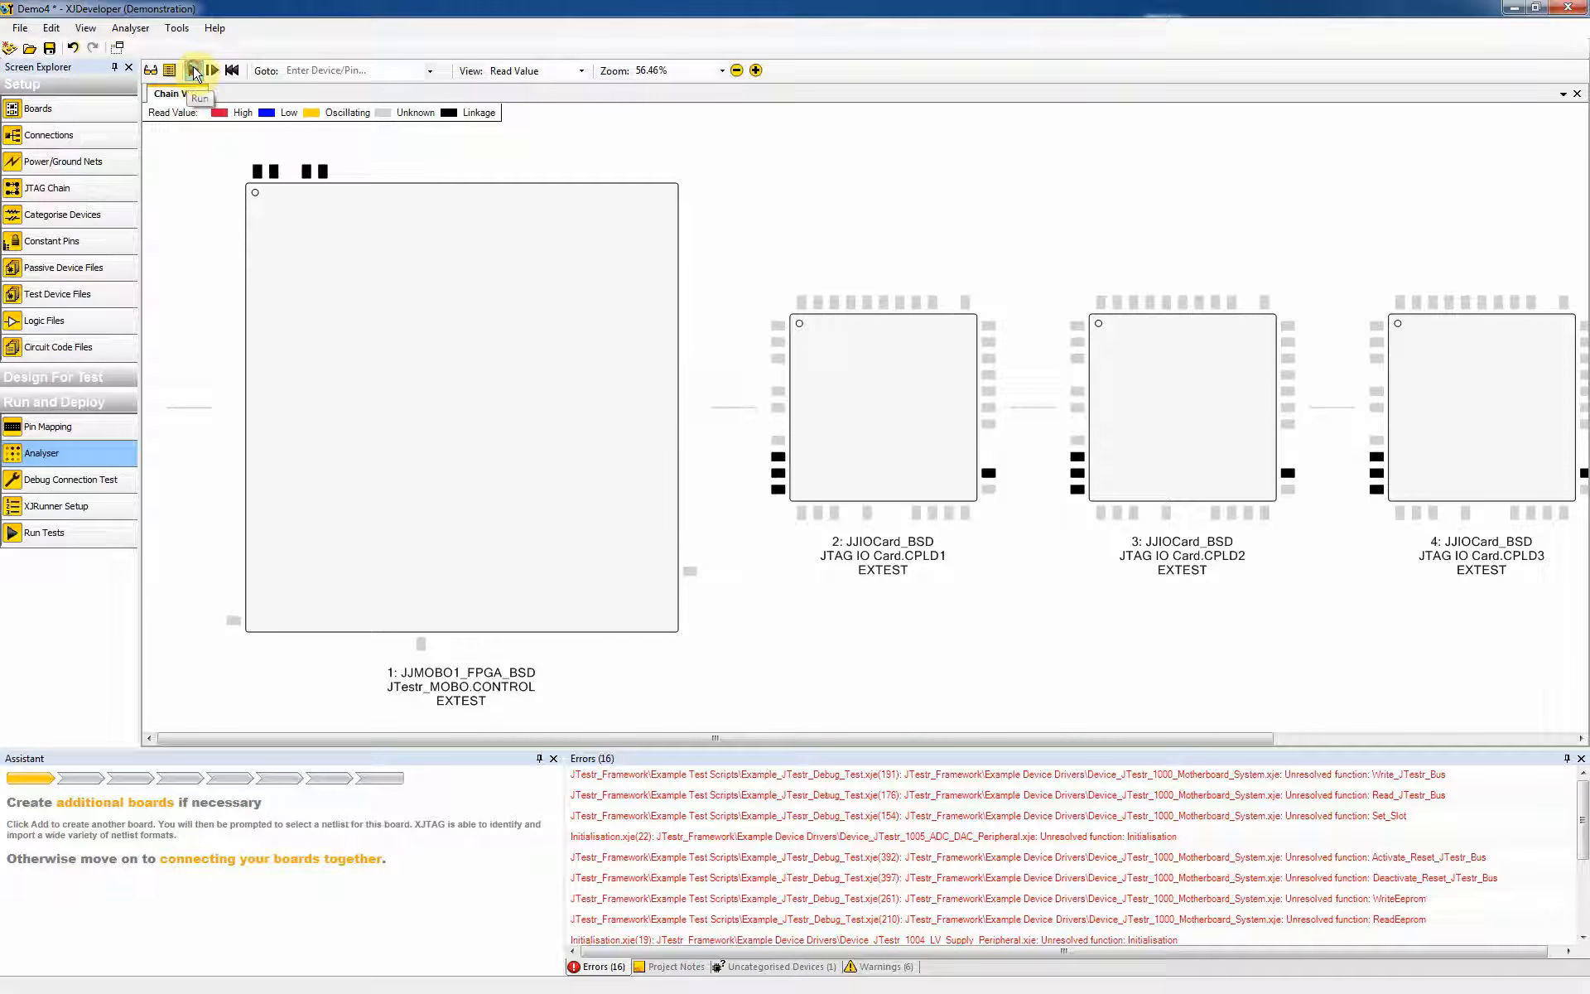
Step: Run the Analyser and inspect the live pin values on the motherboard CONTROL device, including Bypass_JTAG_All_Slots, and on the four CPLDs
left_click(195, 72)
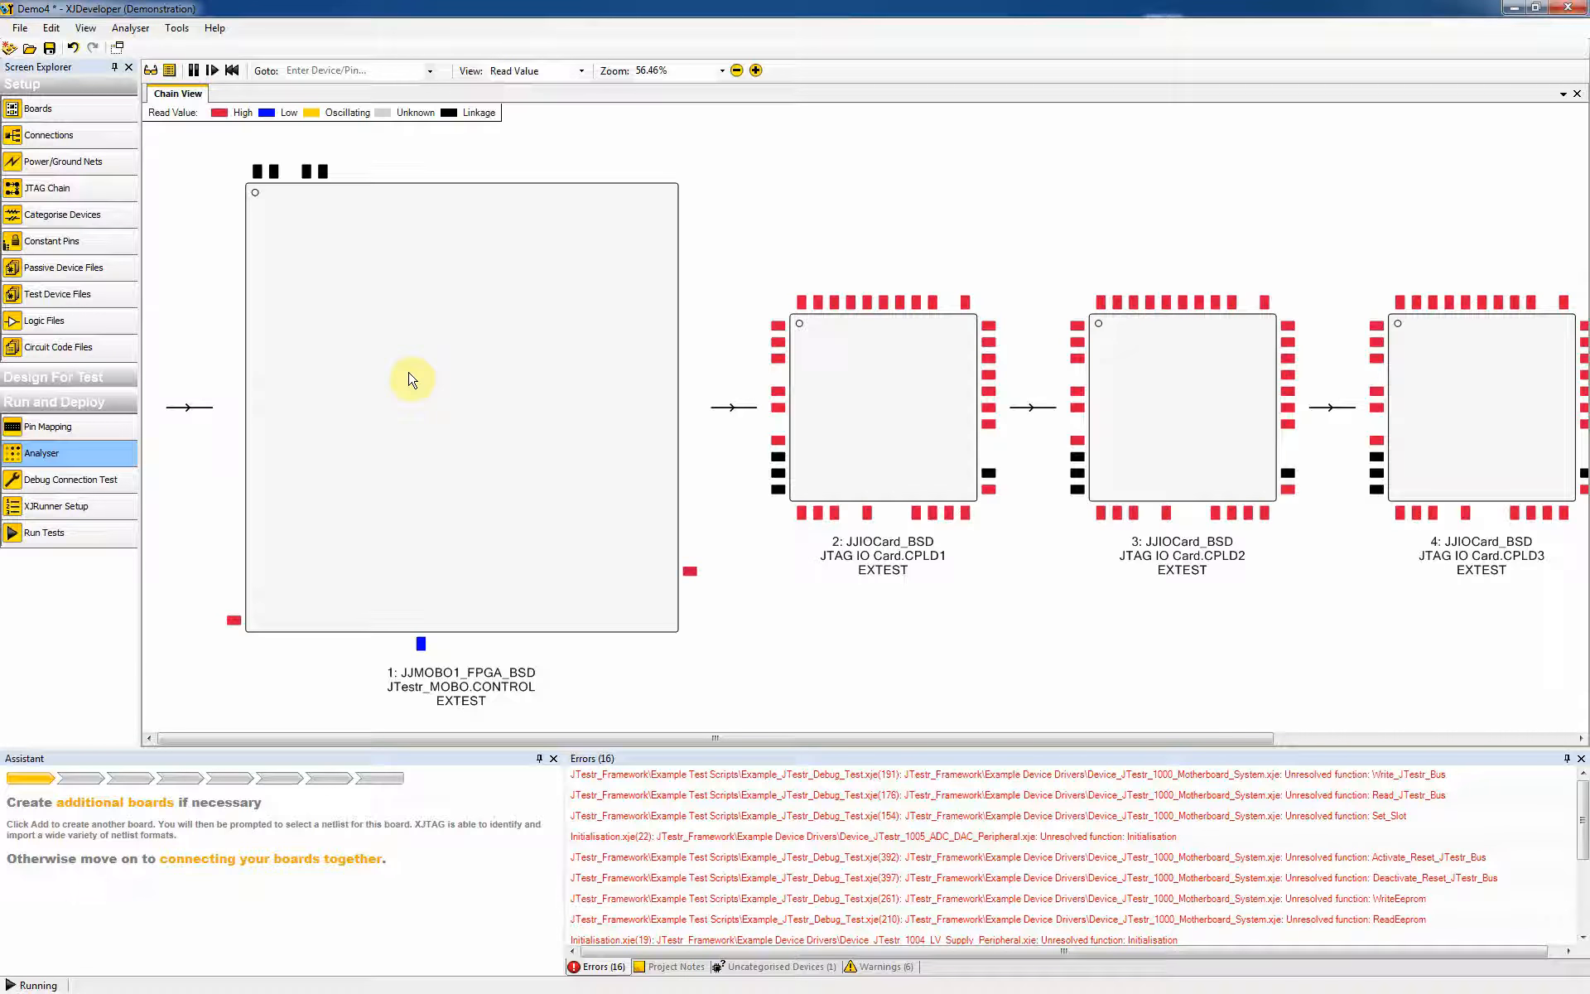
mouse_move(689, 580)
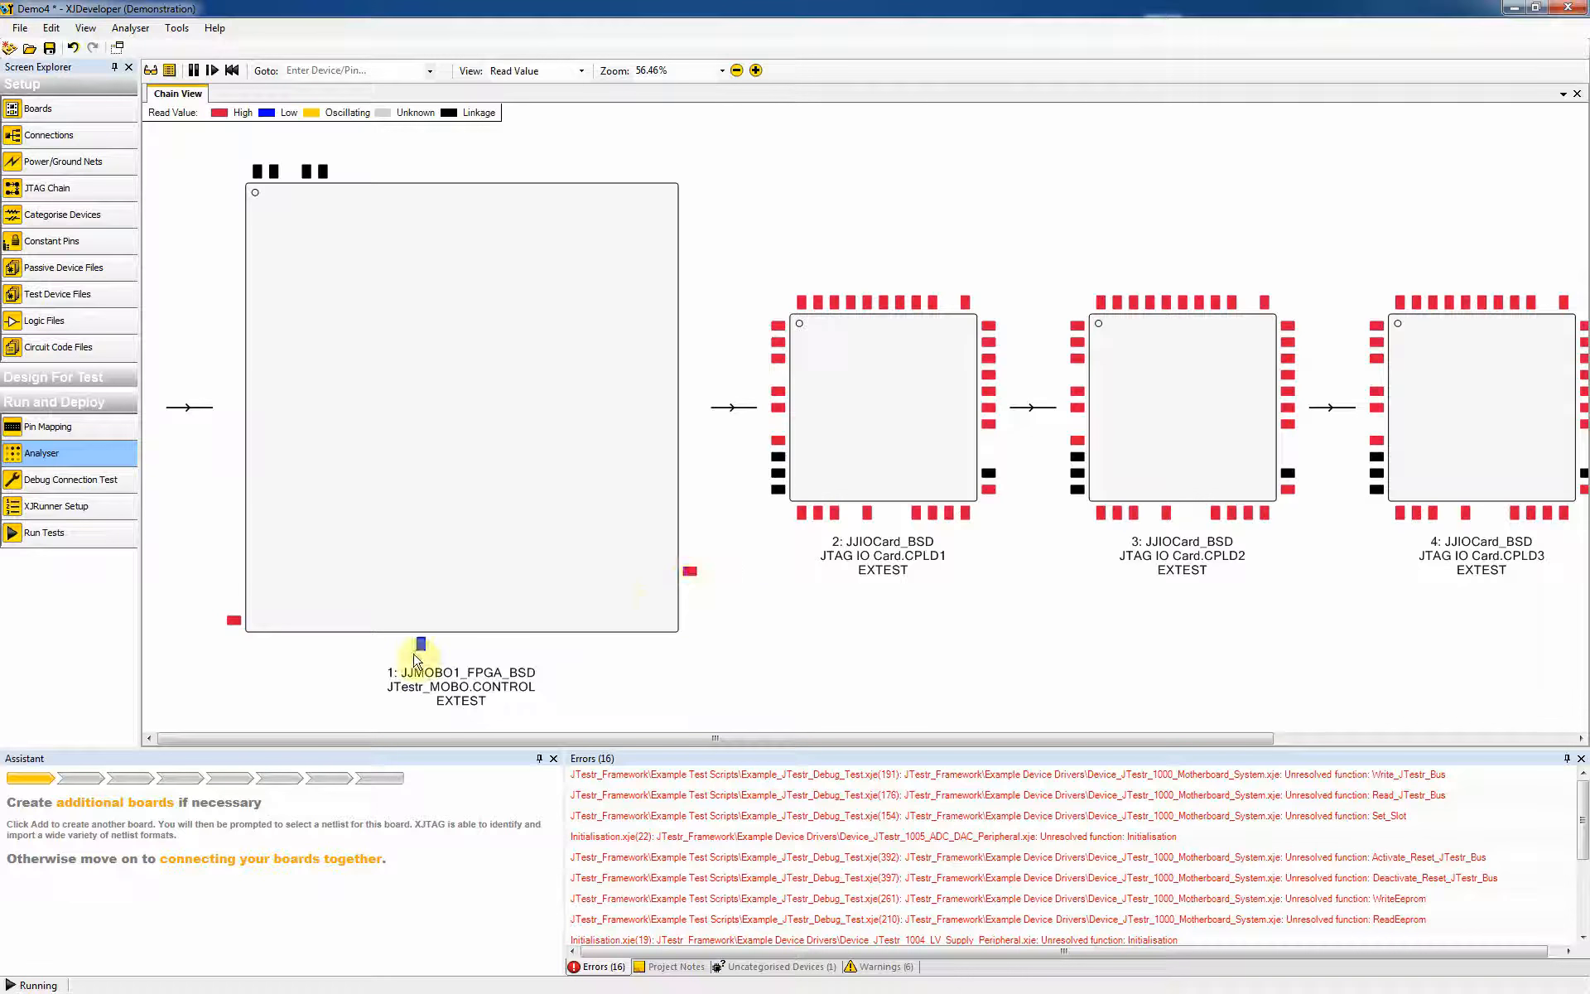
mouse_move(422, 648)
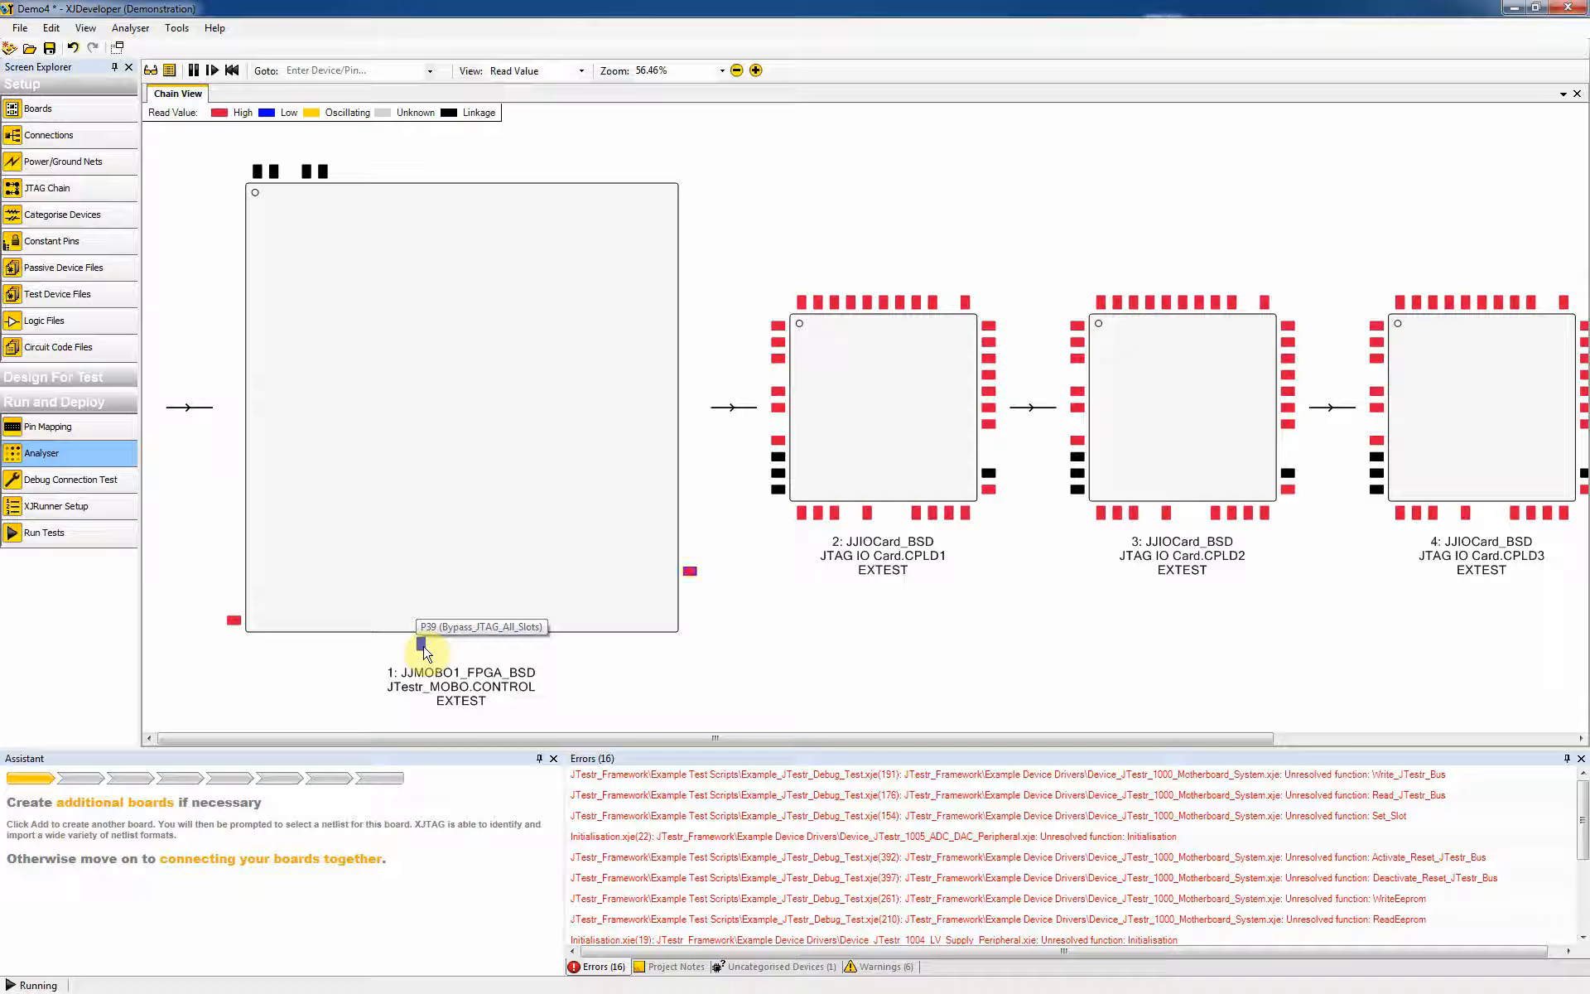
mouse_move(233, 625)
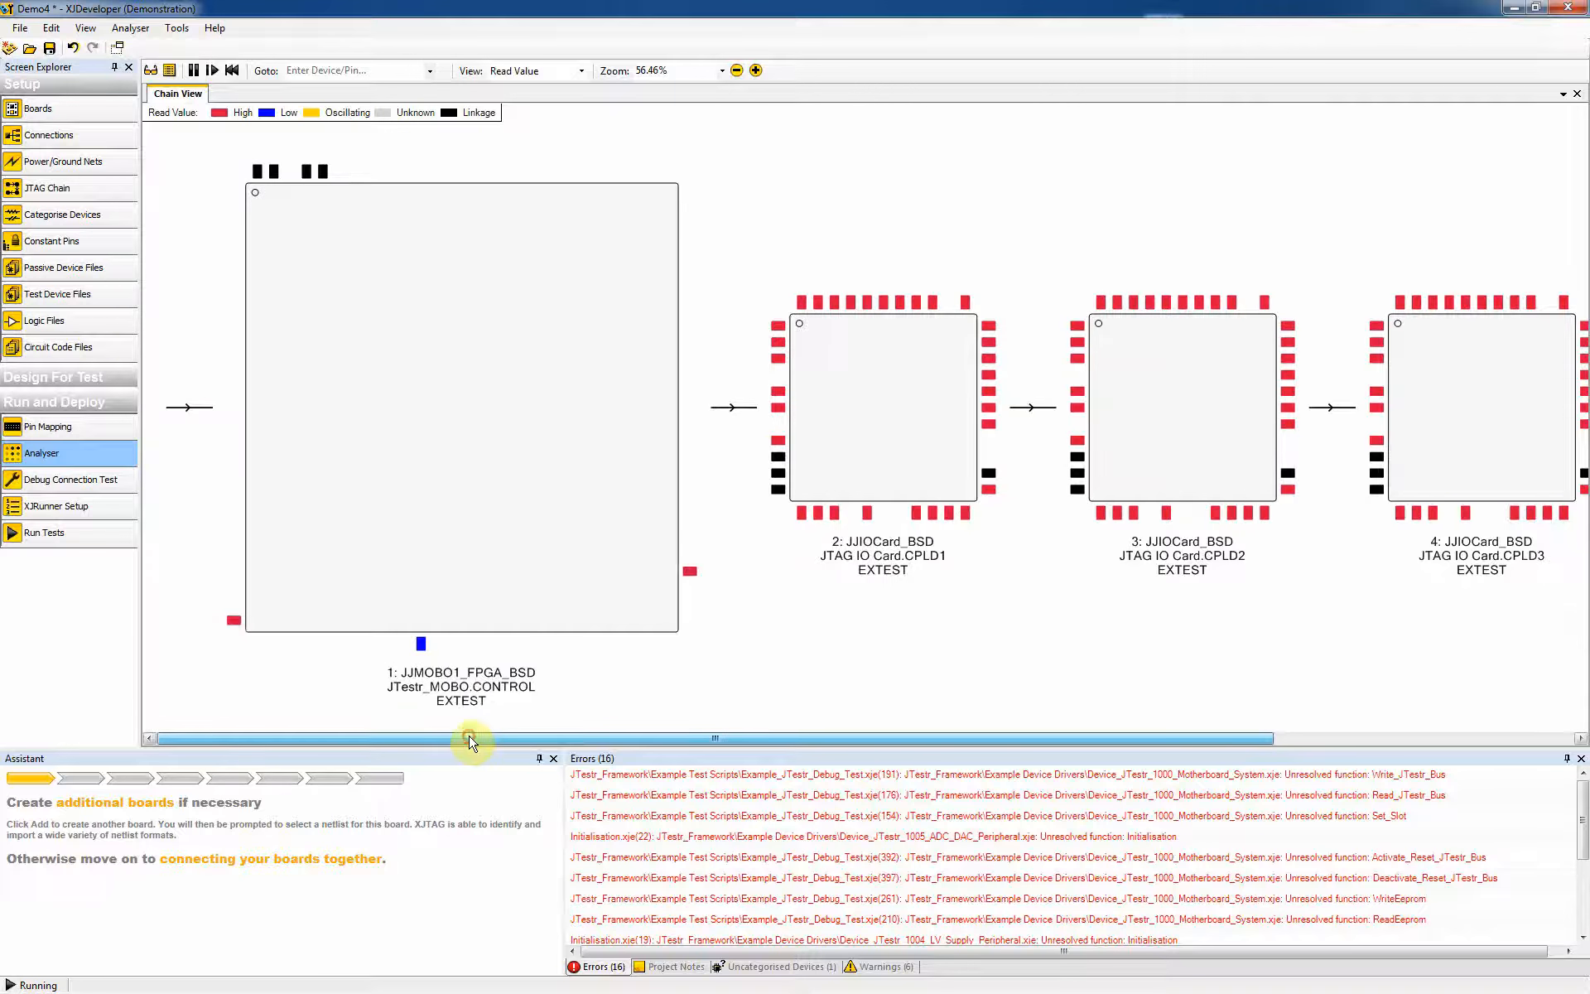
left_click_drag(477, 738, 791, 776)
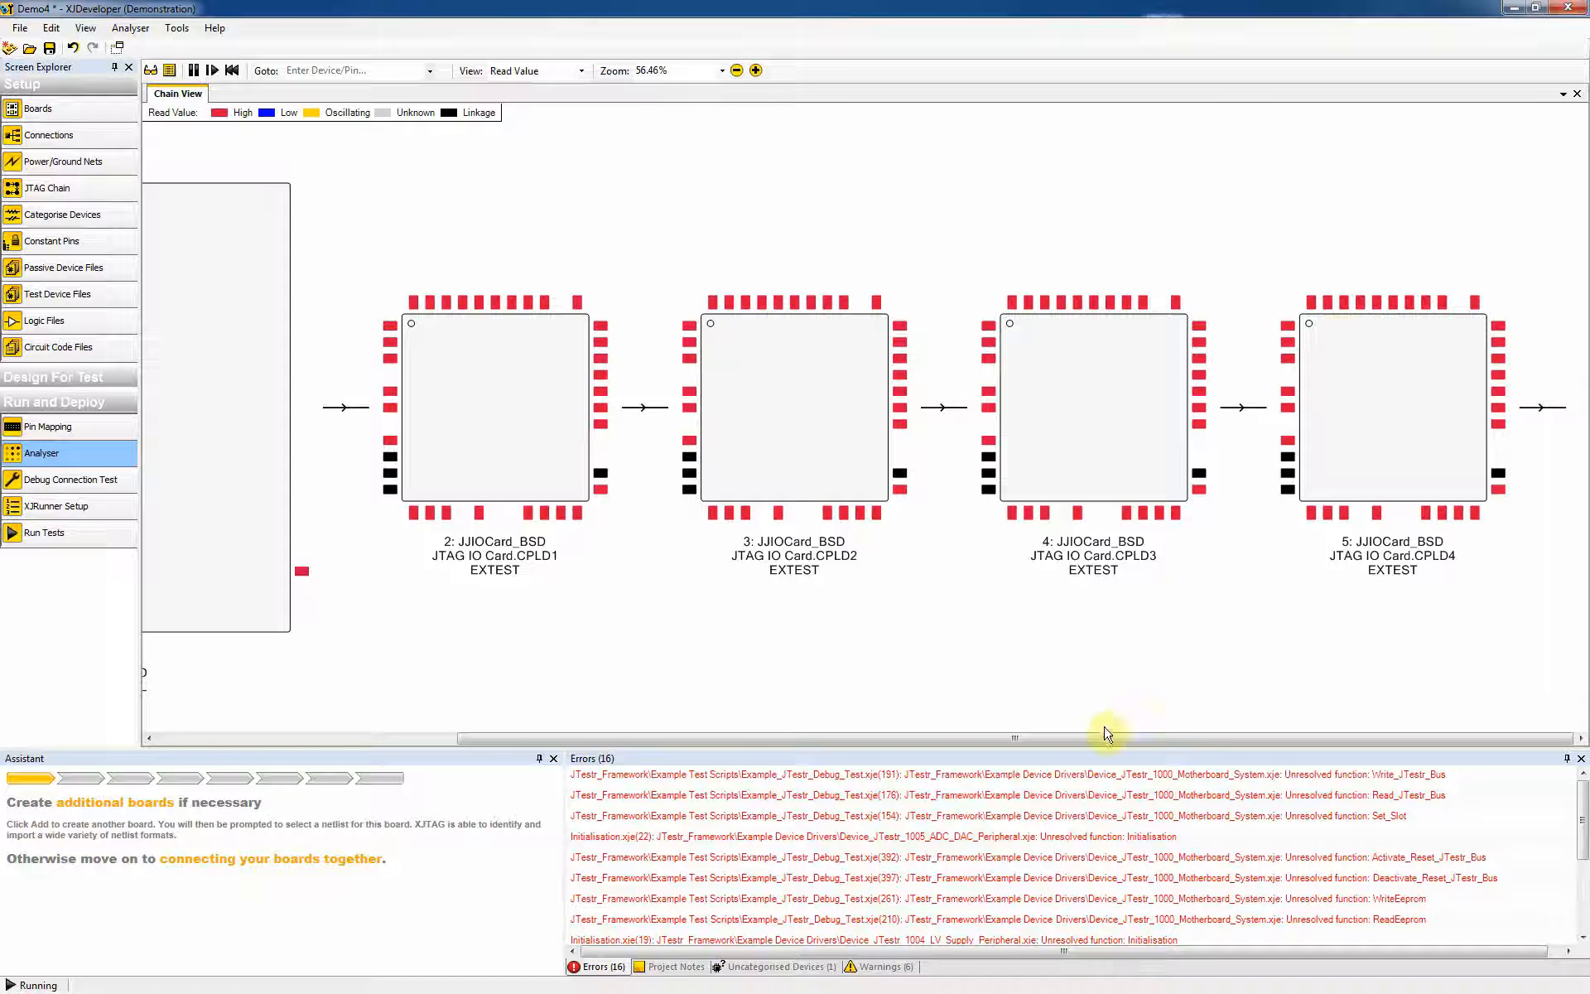
left_click_drag(1101, 738, 787, 728)
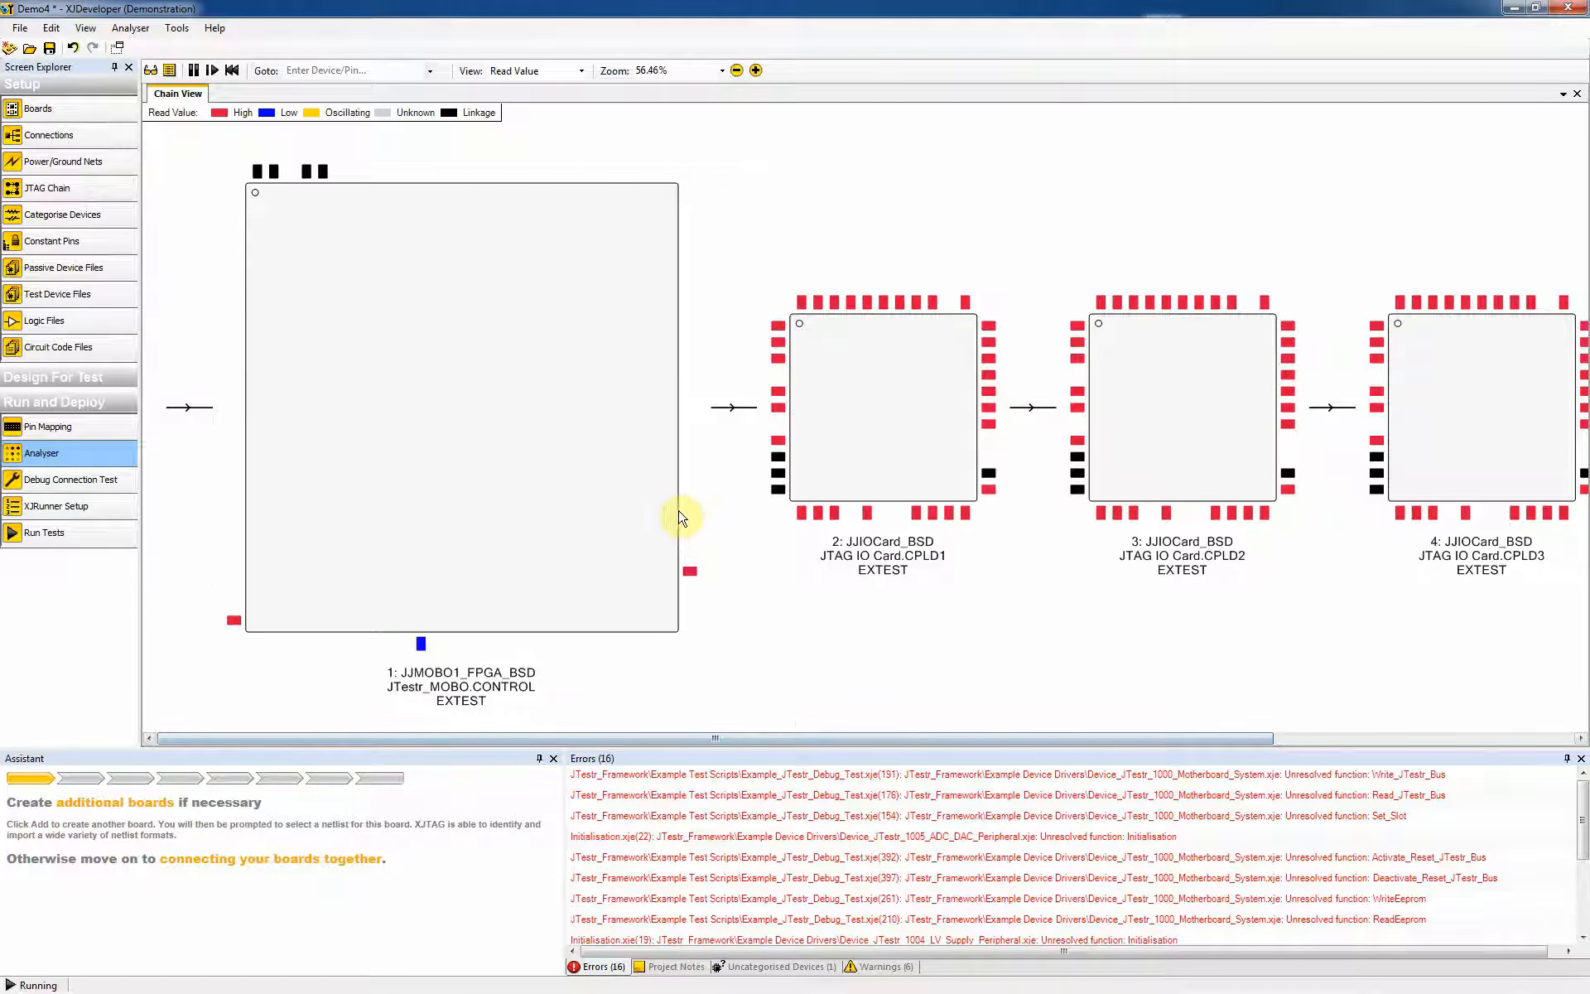